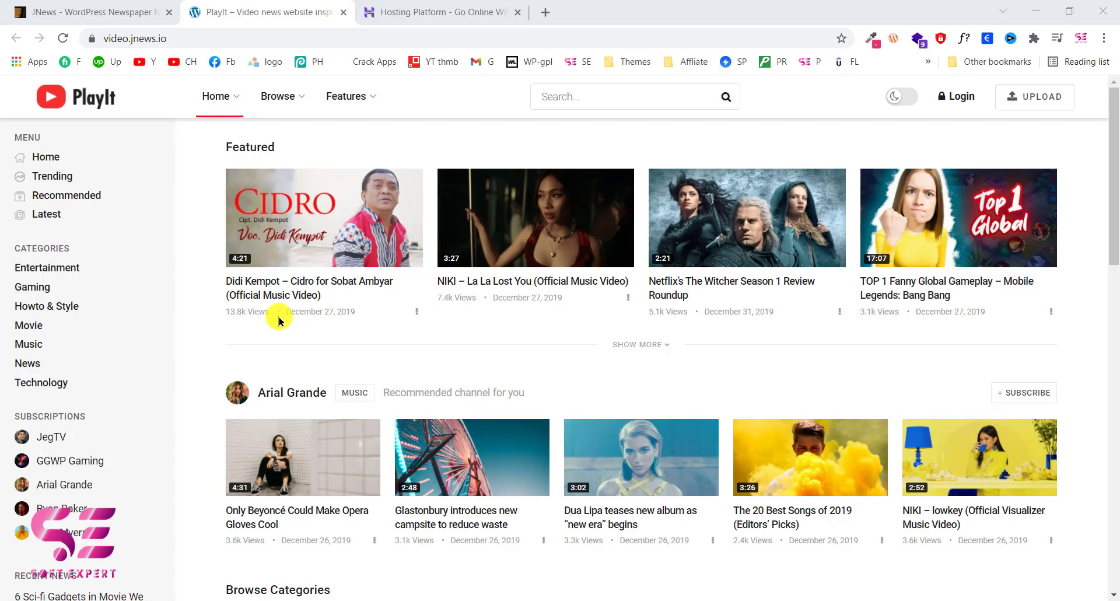
Look over the home page's navigation and its side menu with categories, subscriptions and recent news
mouse_move(353, 101)
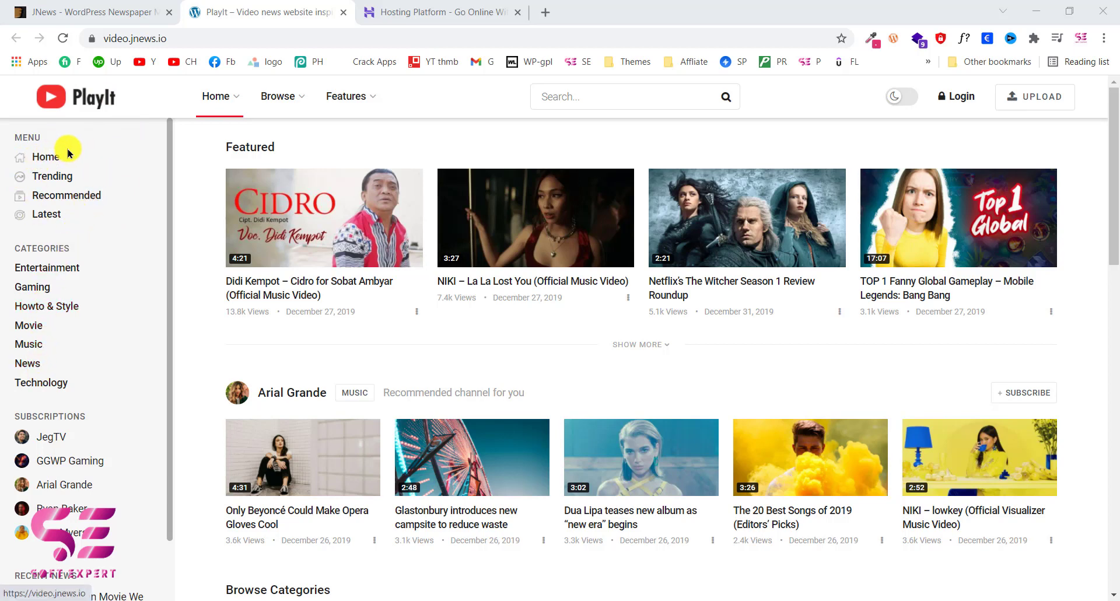
scroll(94, 369, down, 3)
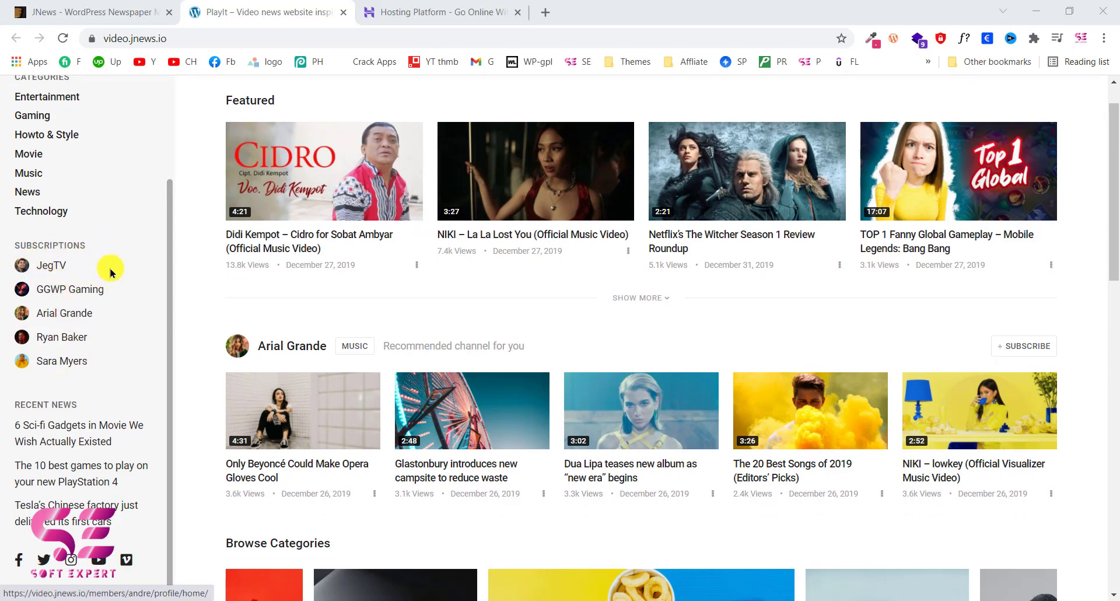
scroll(111, 368, down, 1)
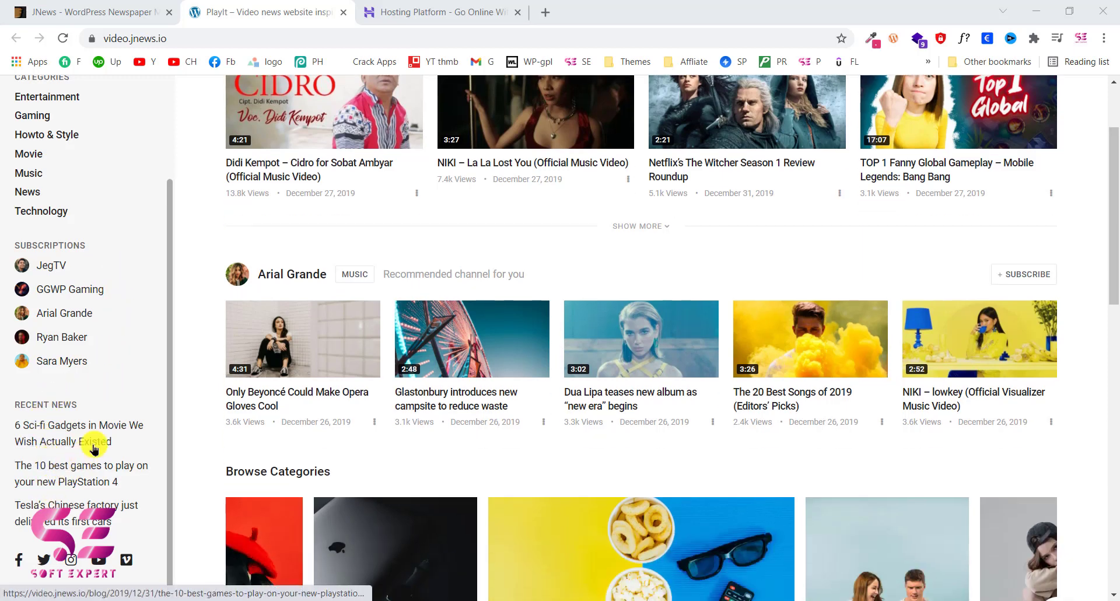
scroll(191, 467, up, 2)
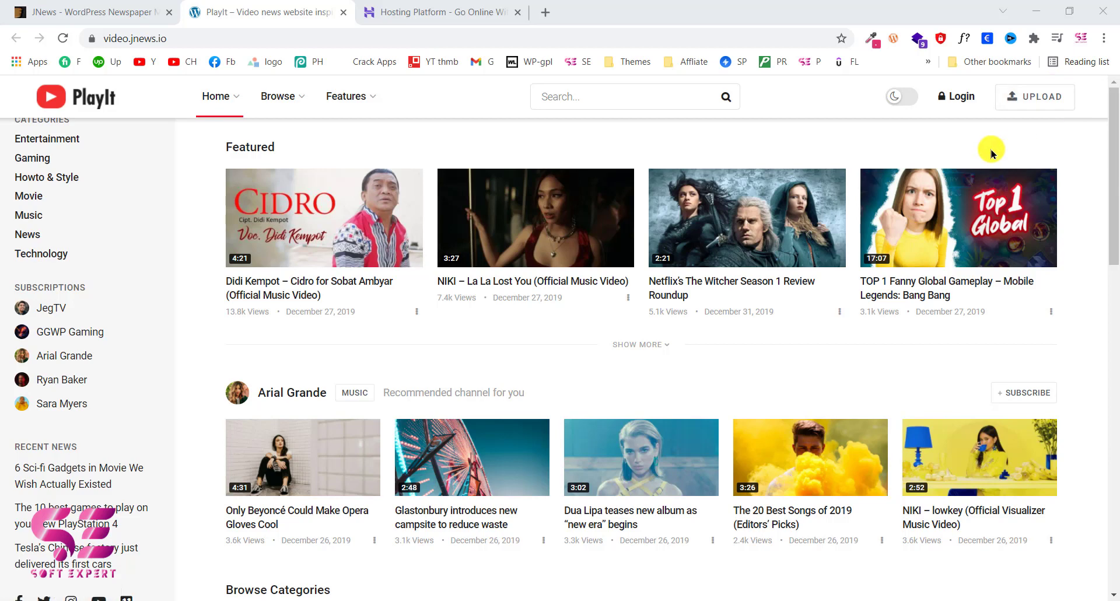
Preview the site's dark mode and return it to light mode
click(900, 100)
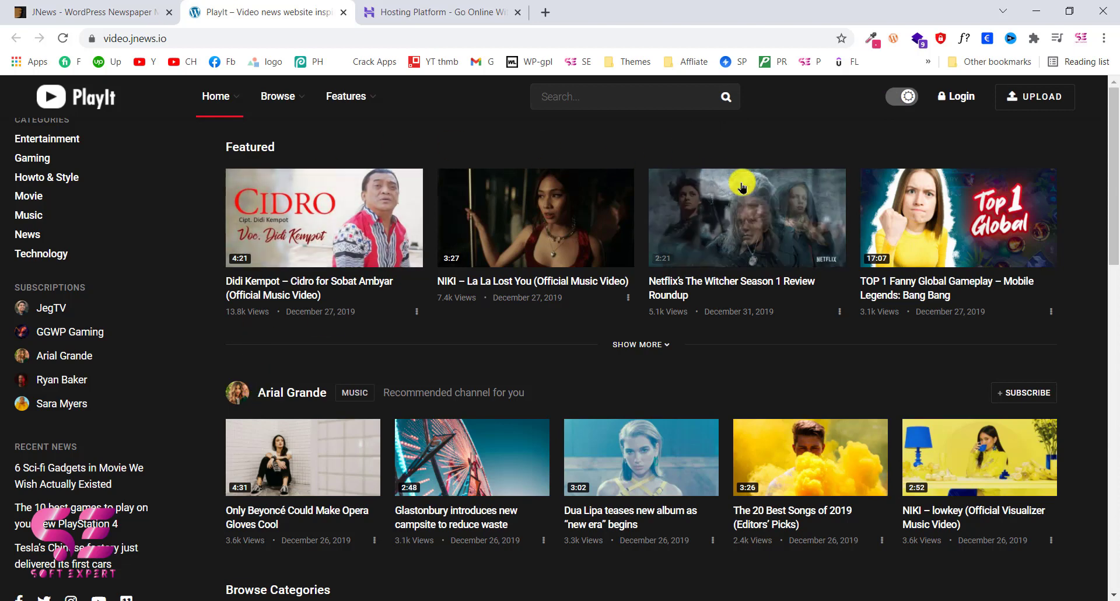
click(899, 103)
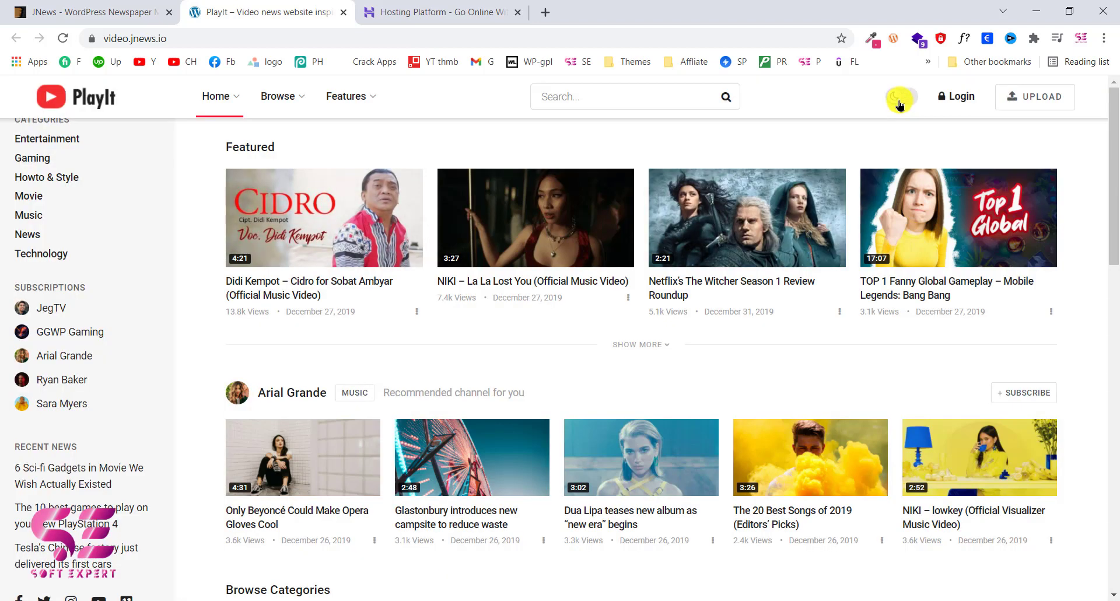
click(899, 103)
click(897, 100)
Load more Featured videos and look through the home page sections down to Latest Video
scroll(420, 359, down, 1)
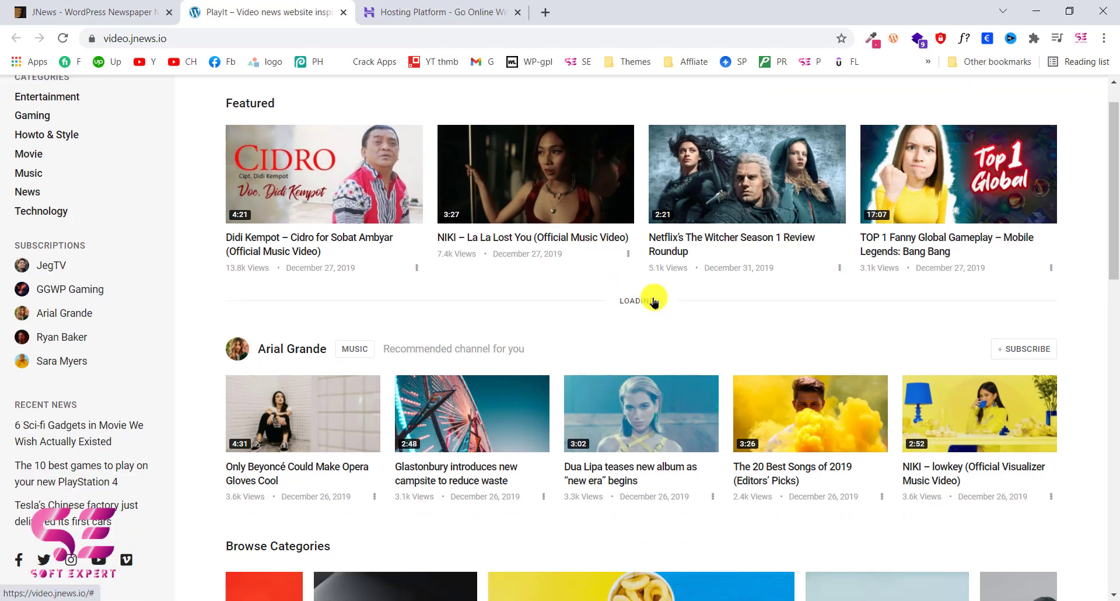
scroll(640, 468, down, 6)
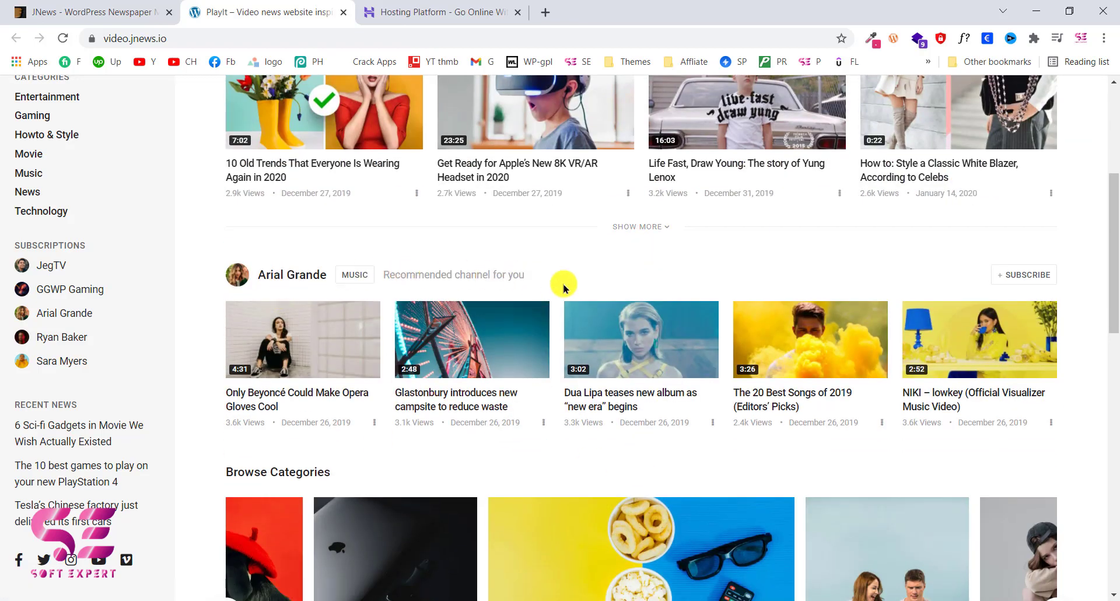
scroll(811, 321, down, 4)
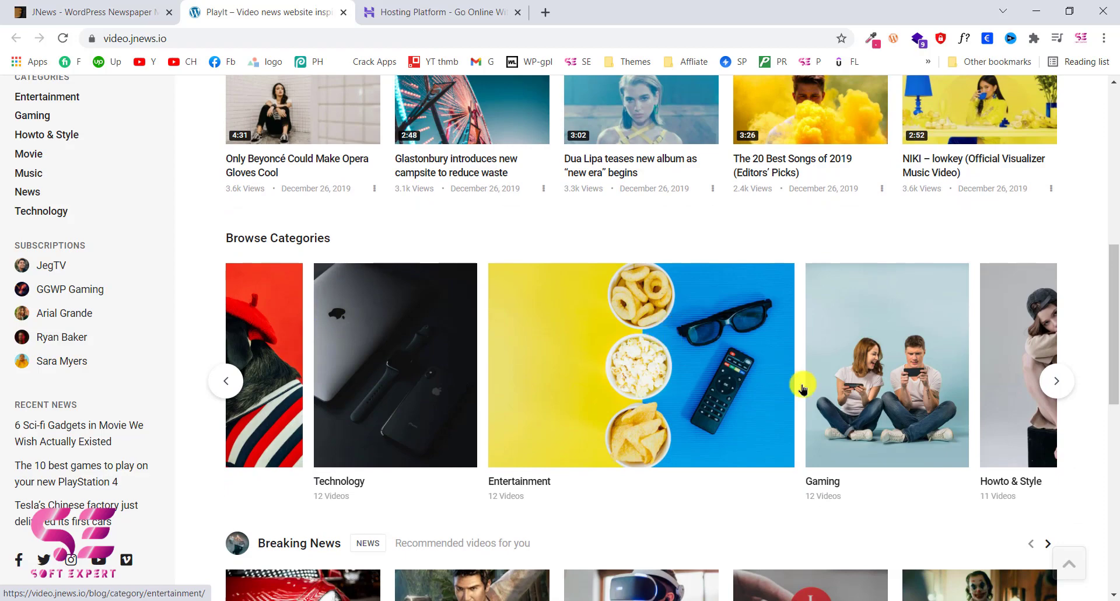
scroll(802, 380, down, 5)
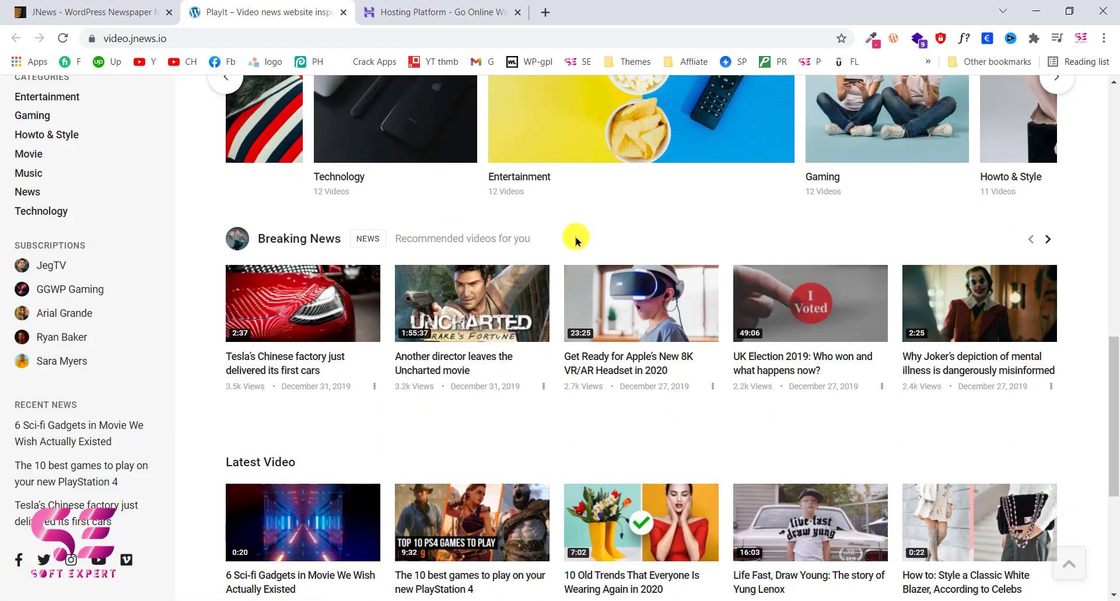
scroll(621, 328, down, 5)
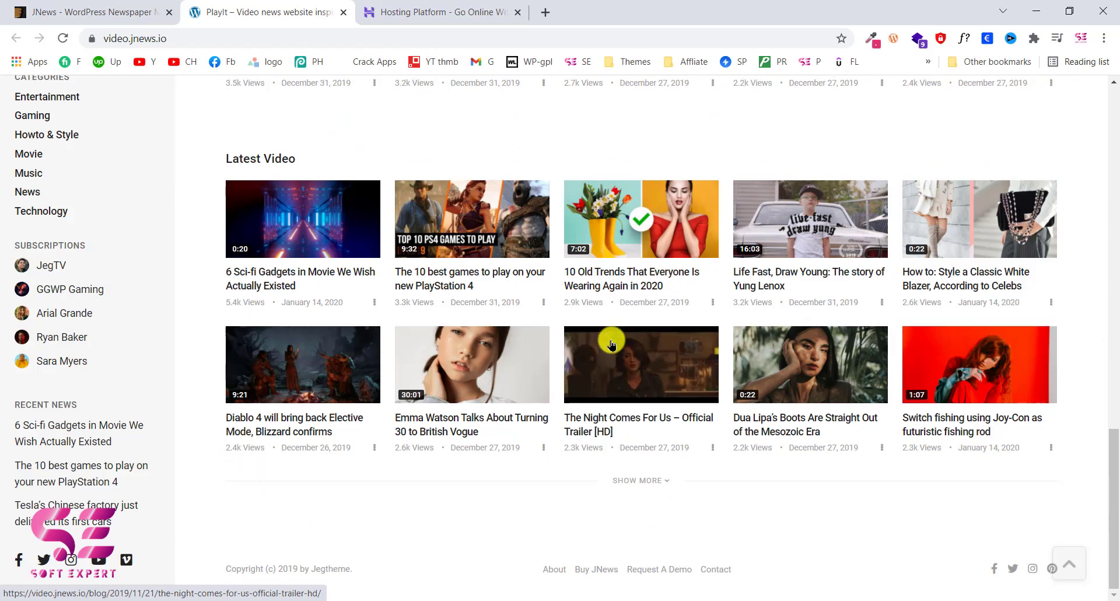
scroll(612, 345, up, 8)
scroll(611, 345, up, 10)
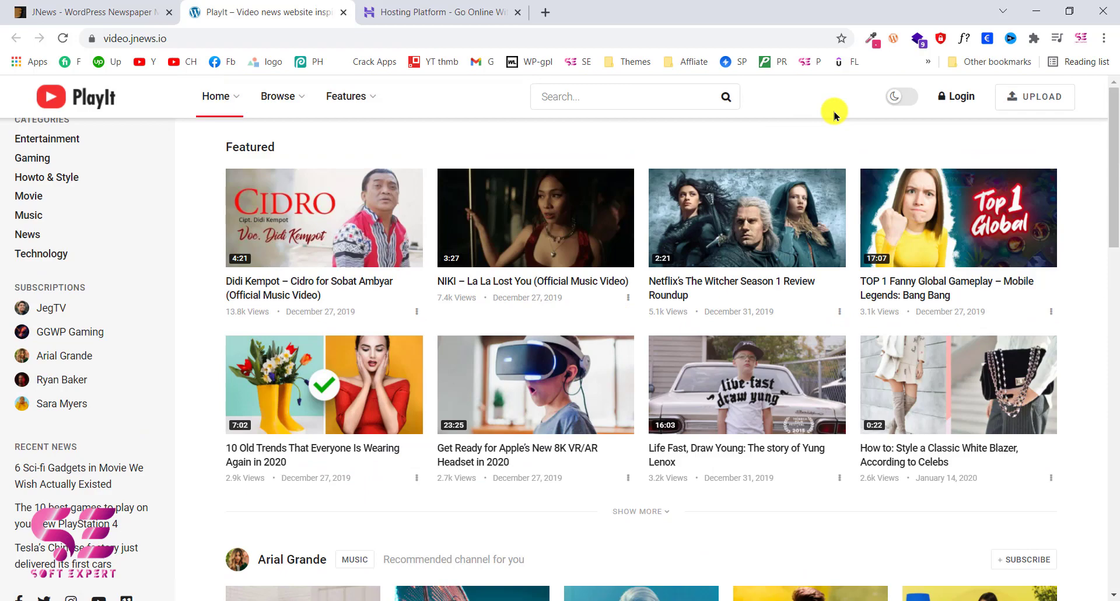
Log in with the demo username and the account password, and open the account page
click(959, 96)
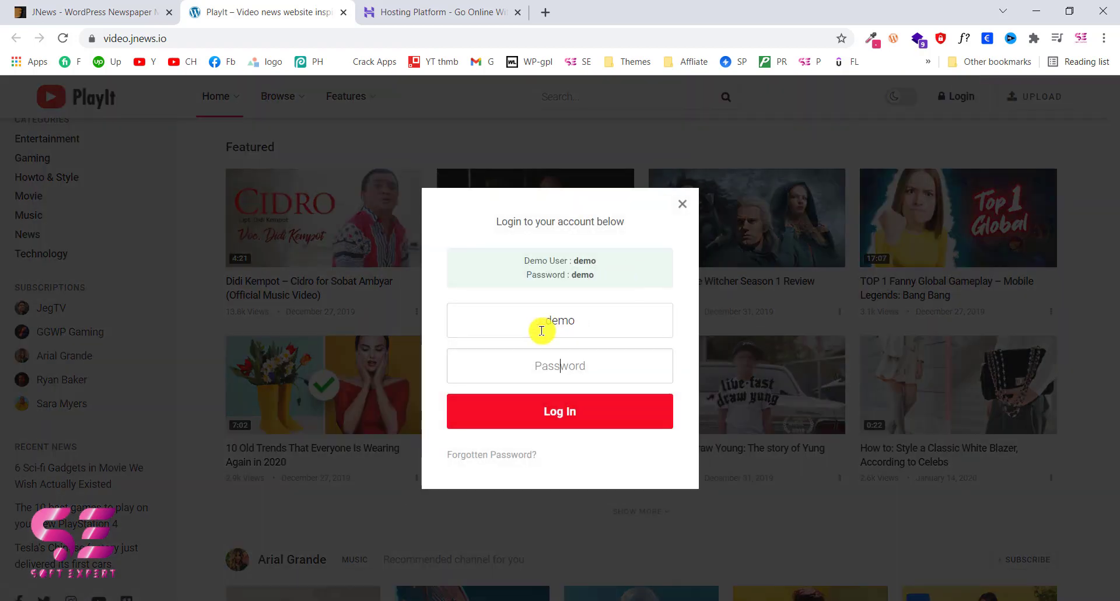
click(548, 412)
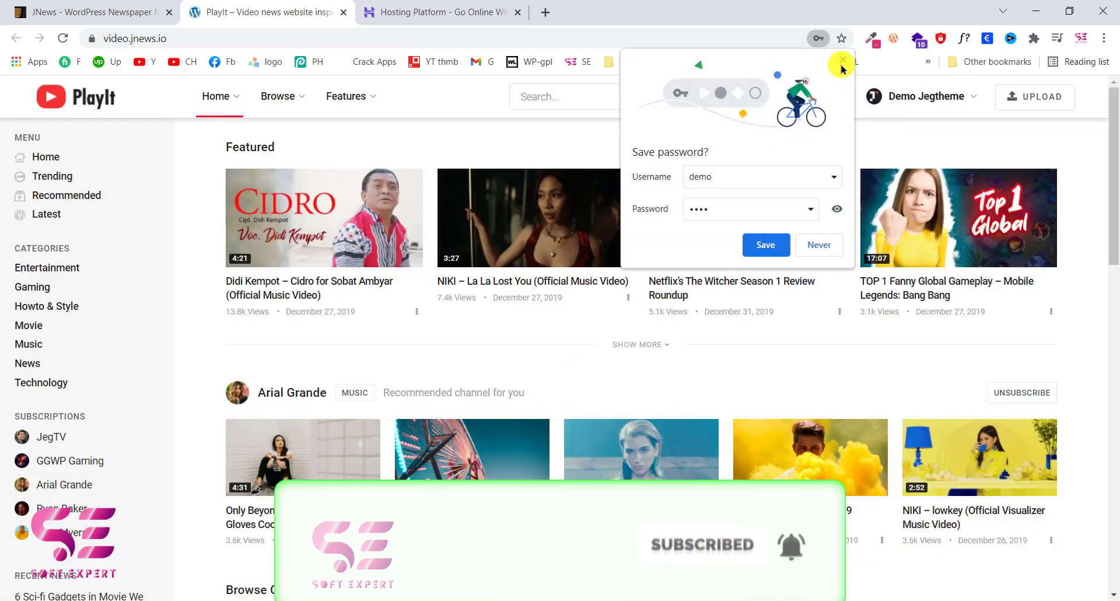
mouse_move(927, 105)
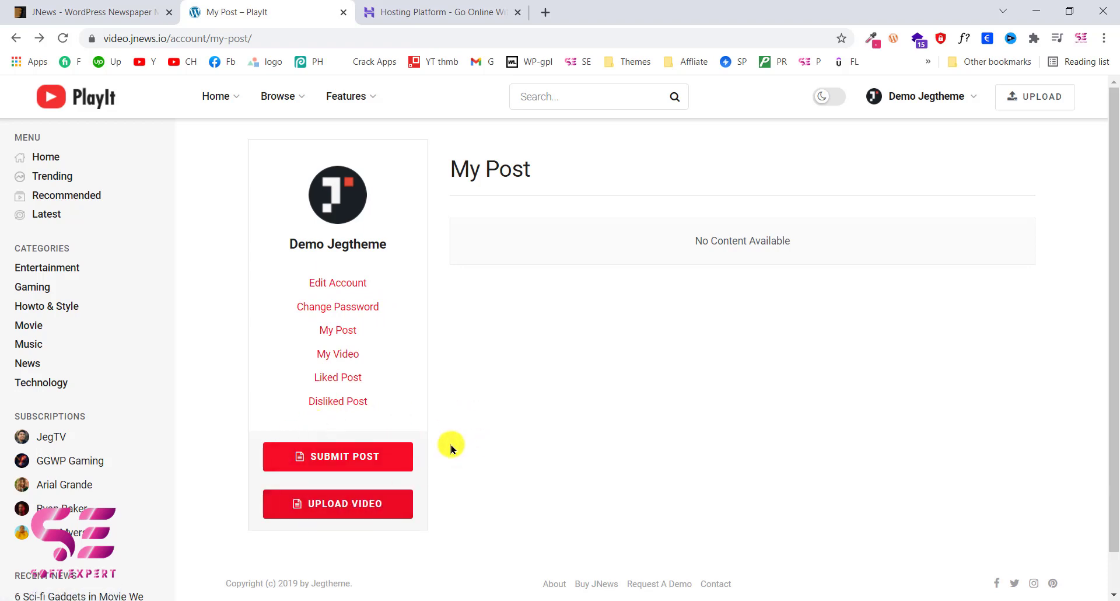
Open the logged-in account's My Channel page and examine its banner, profile sections and recommended videos
mouse_move(973, 103)
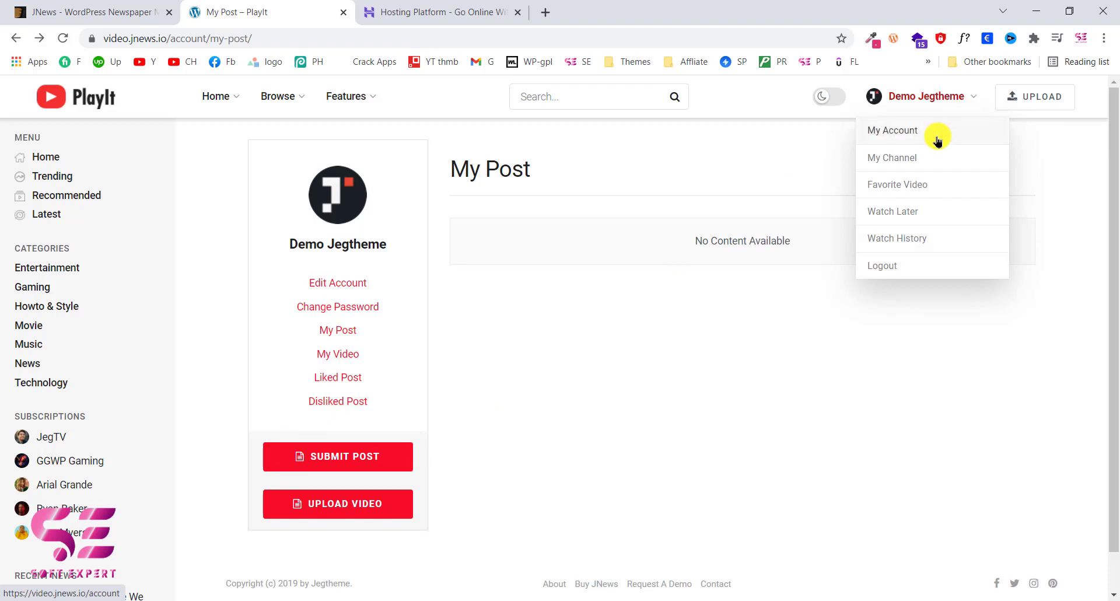
click(933, 159)
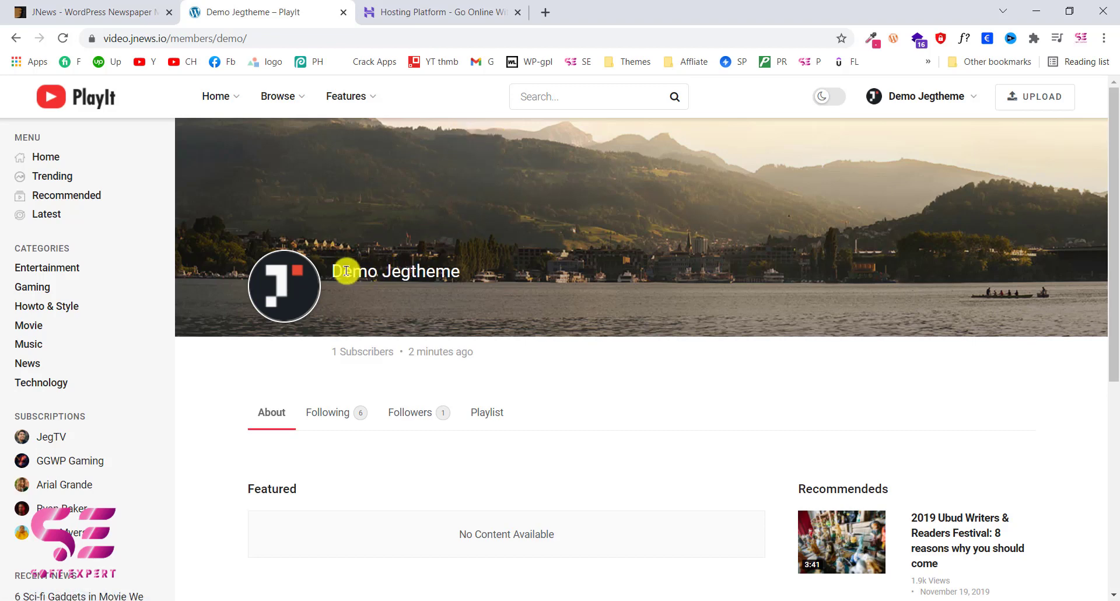
scroll(369, 265, down, 3)
scroll(327, 303, down, 1)
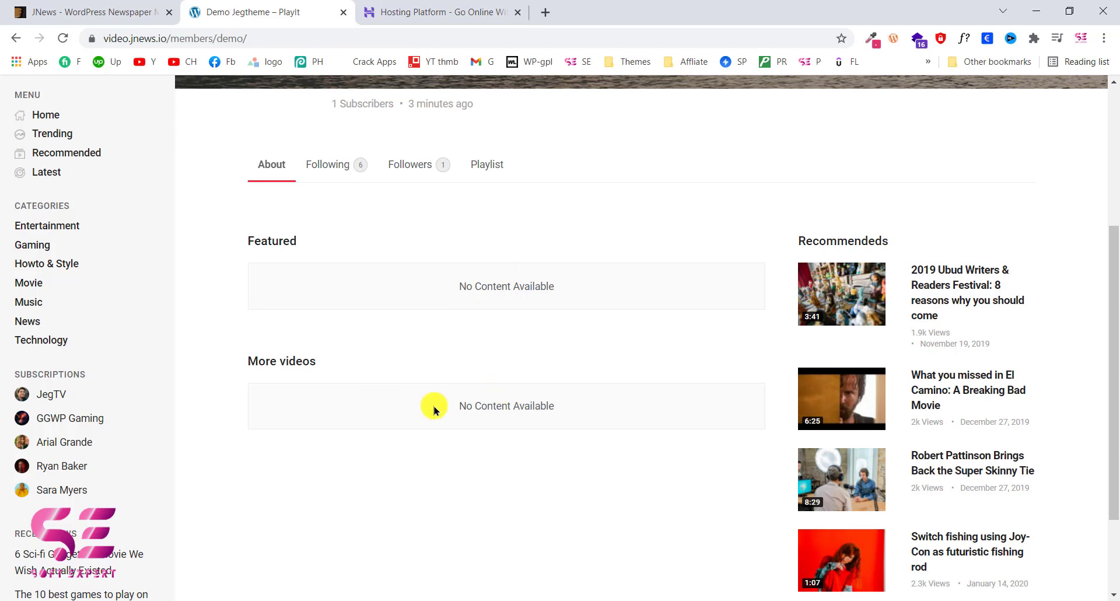
scroll(434, 410, up, 2)
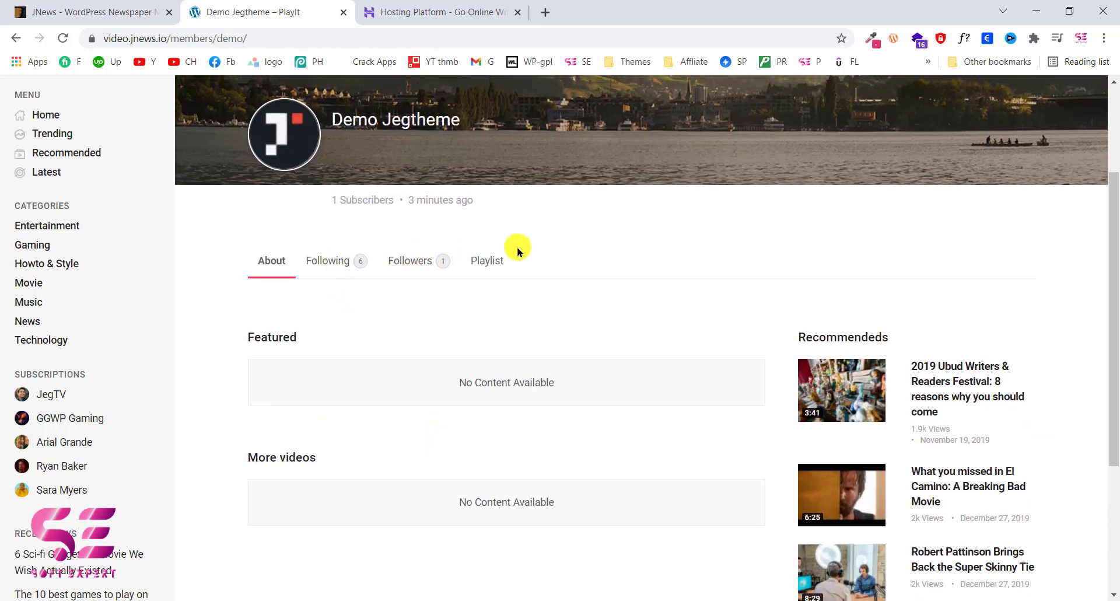
scroll(303, 432, up, 3)
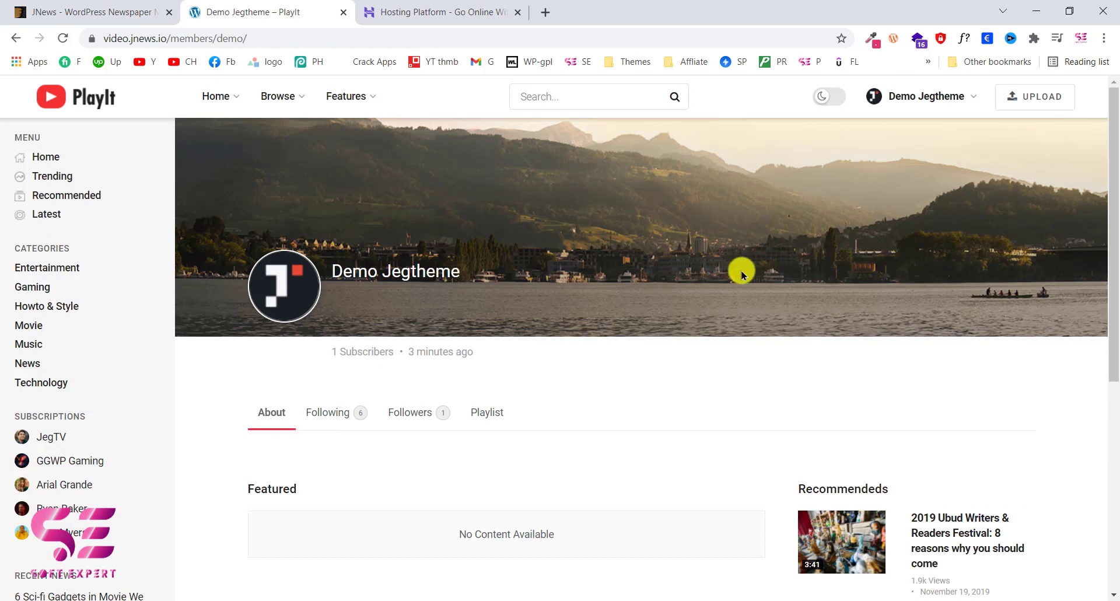
mouse_move(957, 98)
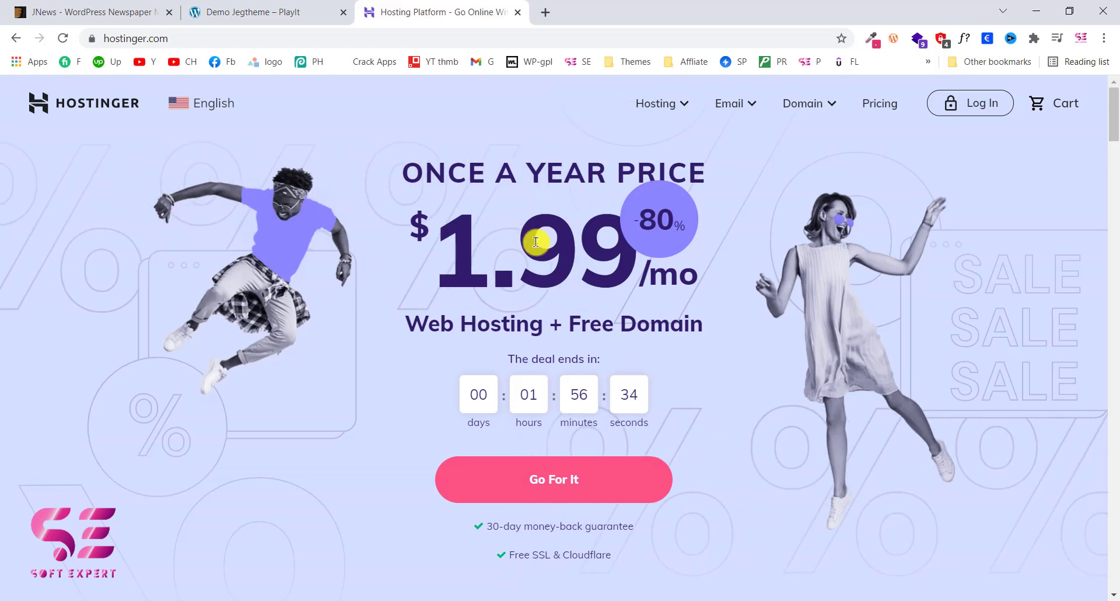
Switch to the Hostinger website and open the pricing plans for WordPress Hosting
click(676, 109)
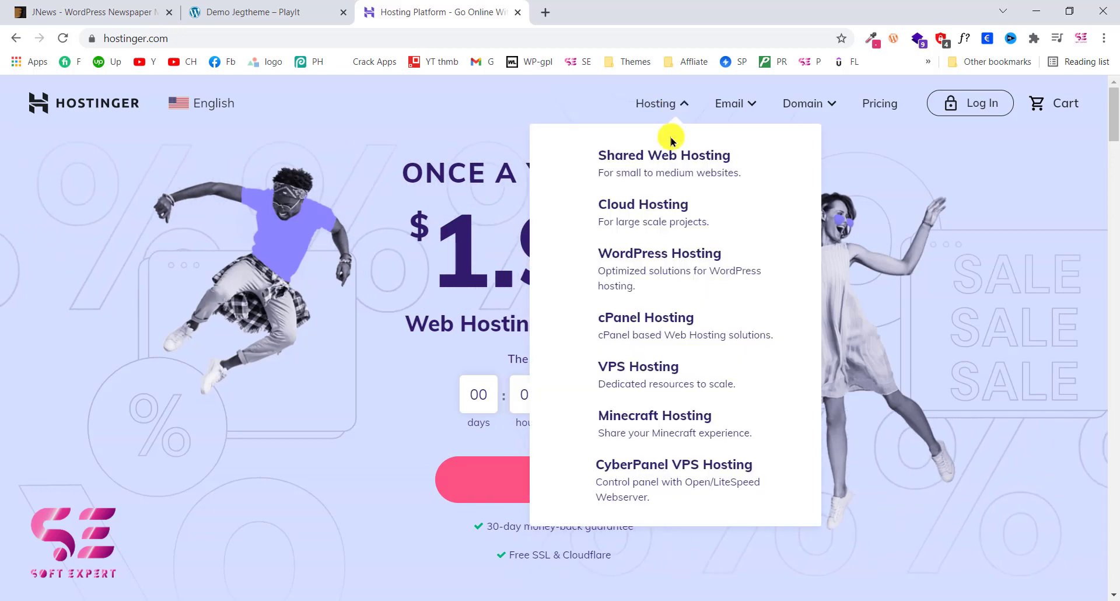
click(683, 270)
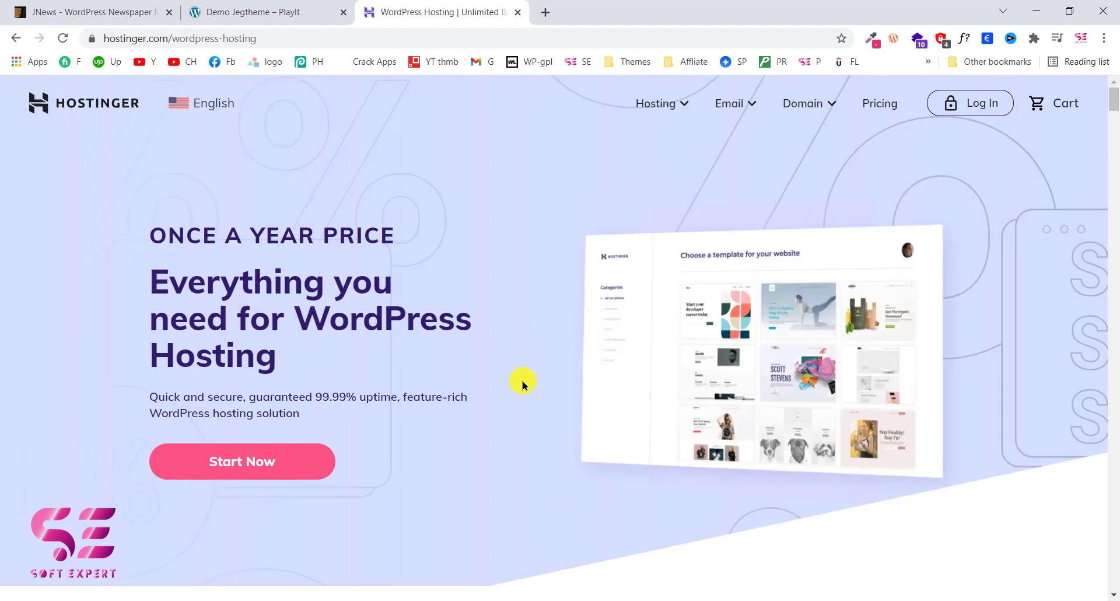
scroll(524, 385, down, 10)
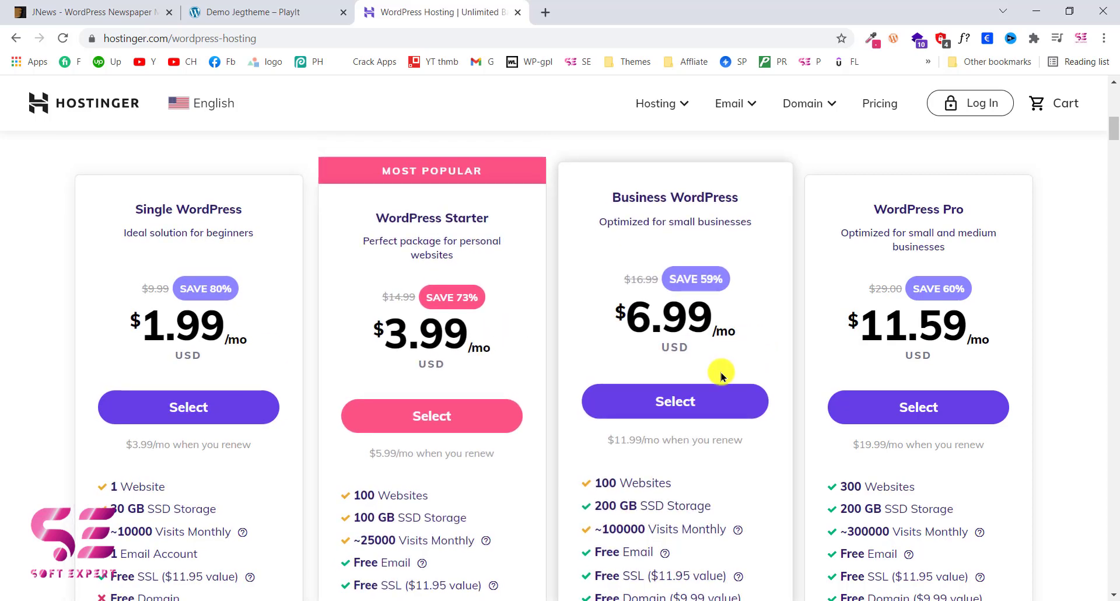
Compare the prices and included features of the four WordPress hosting plans, including SSL, domain and bandwidth
scroll(525, 372, down, 3)
scroll(350, 396, down, 1)
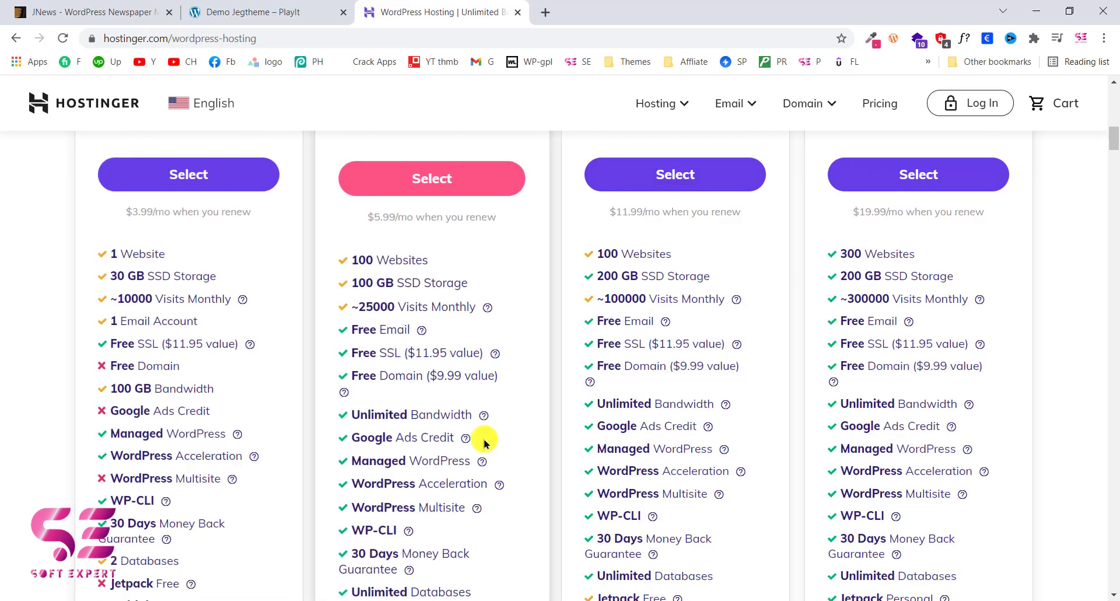
scroll(491, 492, up, 2)
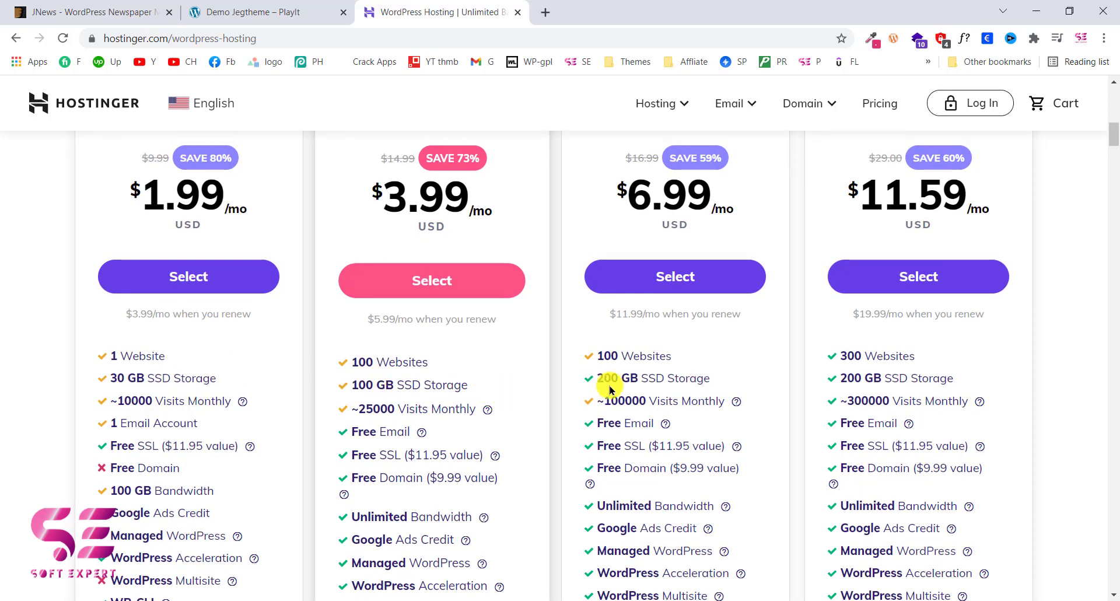
scroll(458, 420, down, 2)
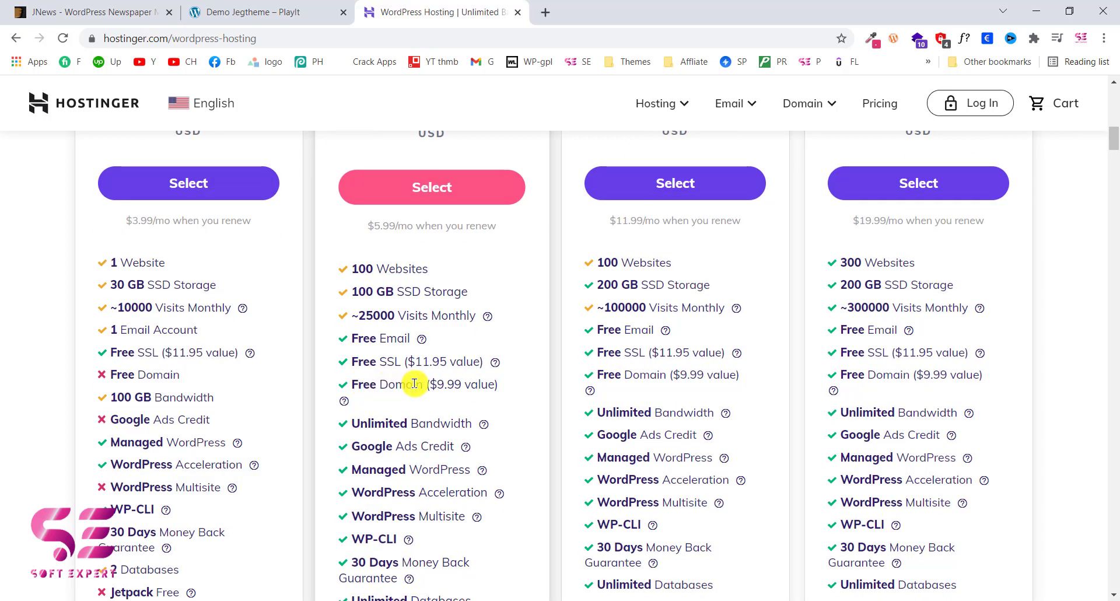
double_click(380, 362)
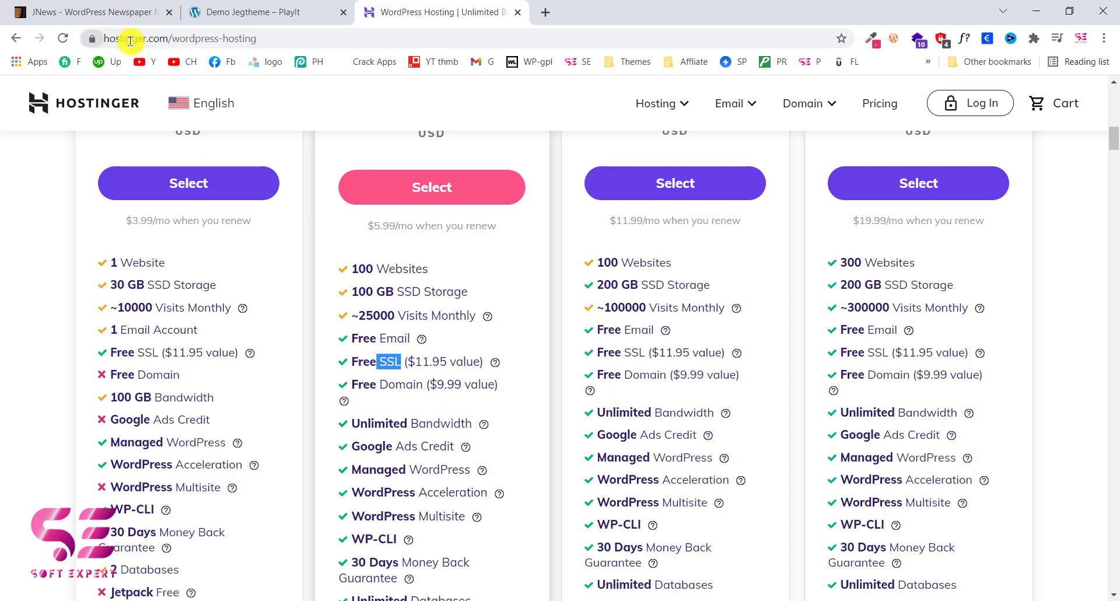
scroll(357, 264, down, 3)
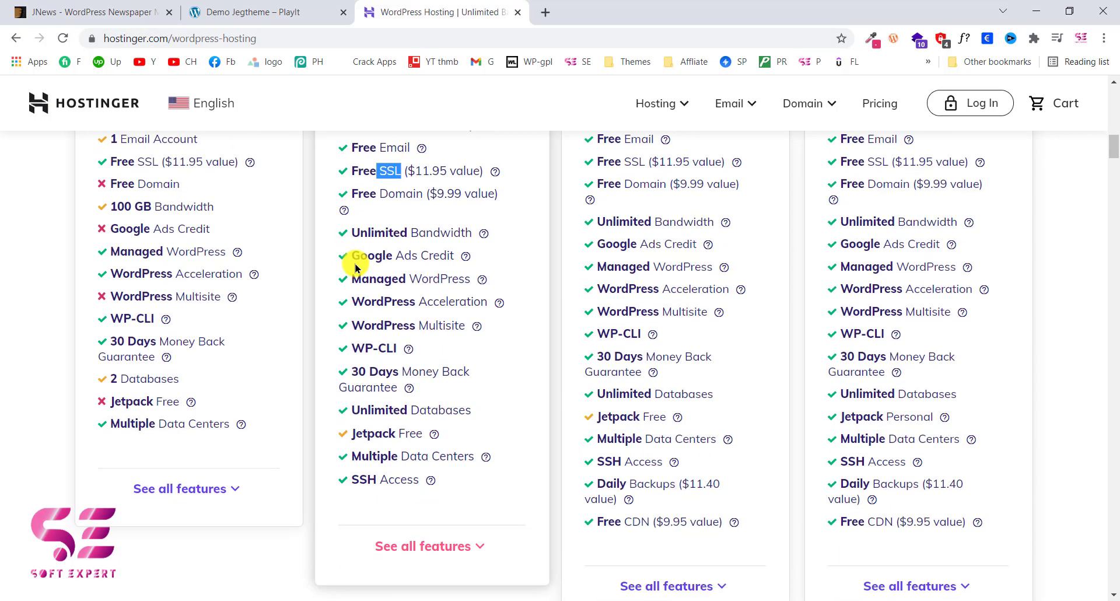
scroll(534, 292, up, 5)
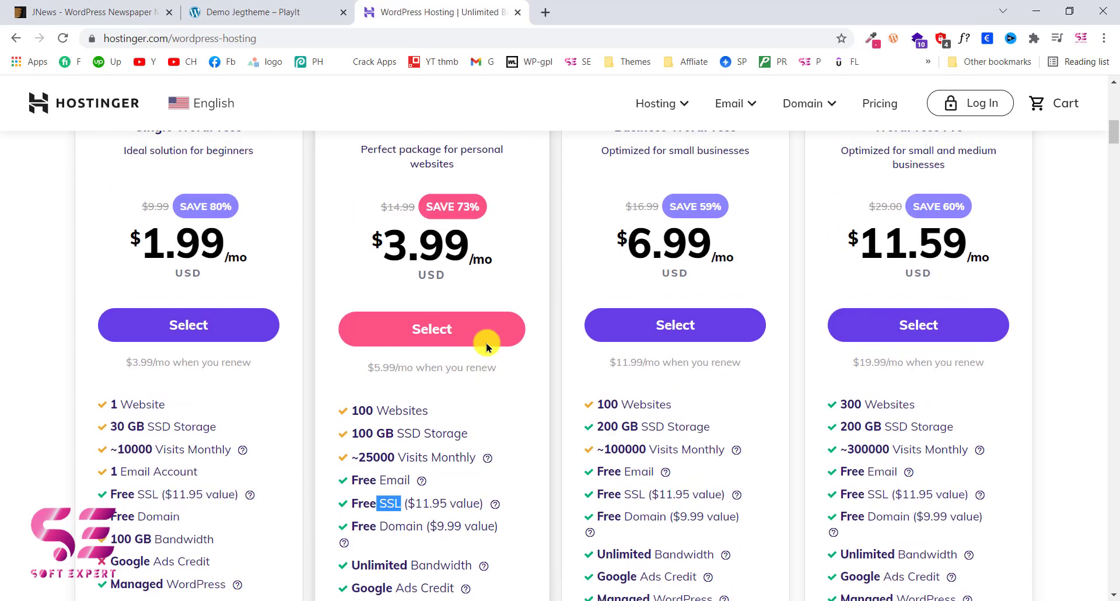
scroll(487, 347, up, 1)
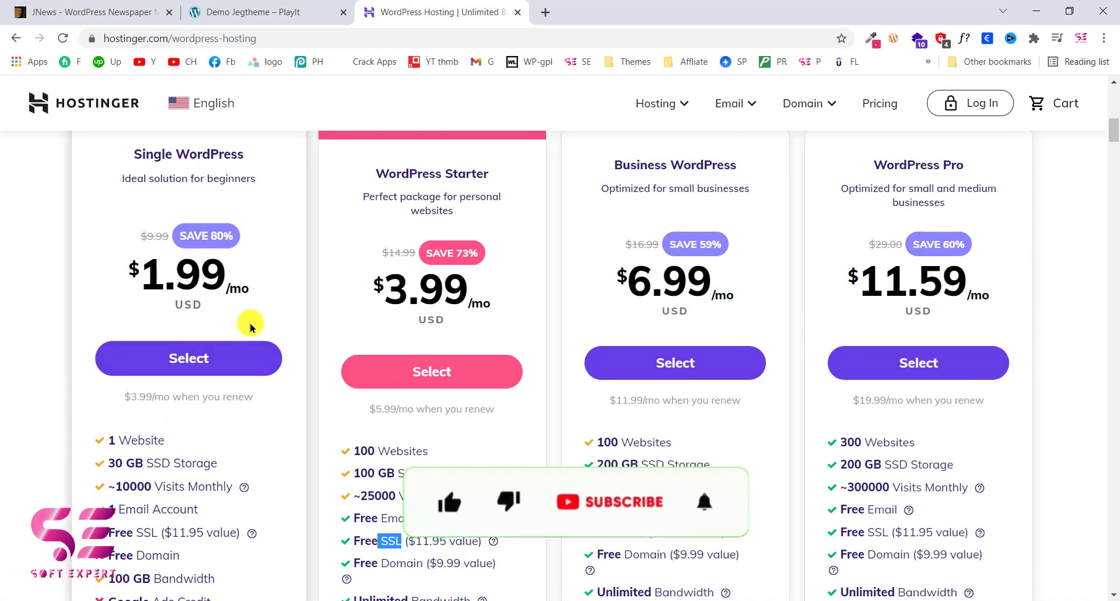
Select the Single WordPress plan and review the order's billing periods, keeping the 48 months option
click(213, 365)
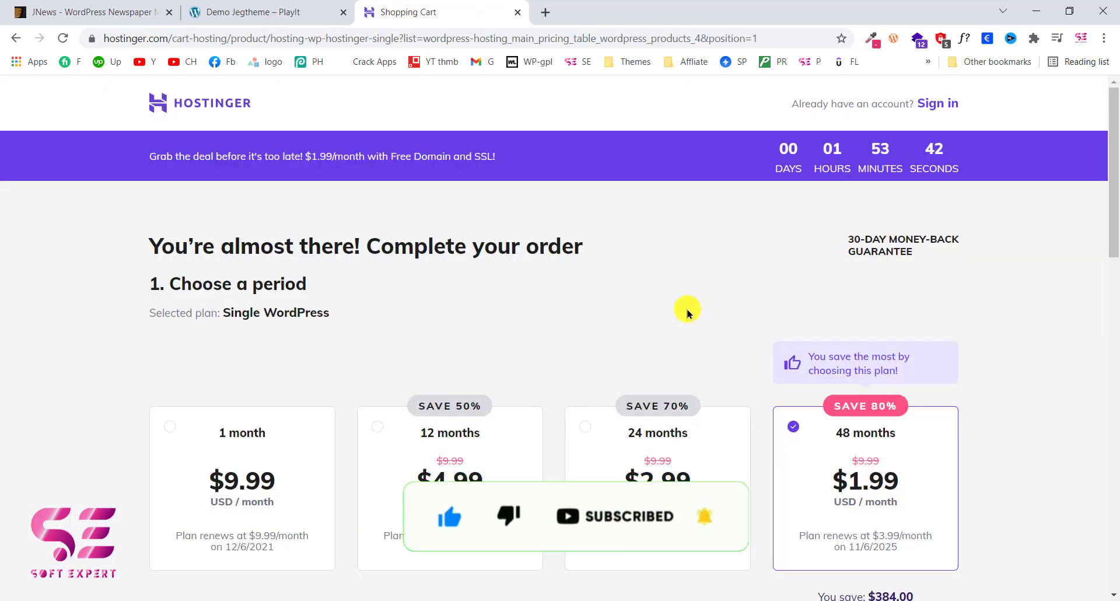
scroll(688, 313, down, 2)
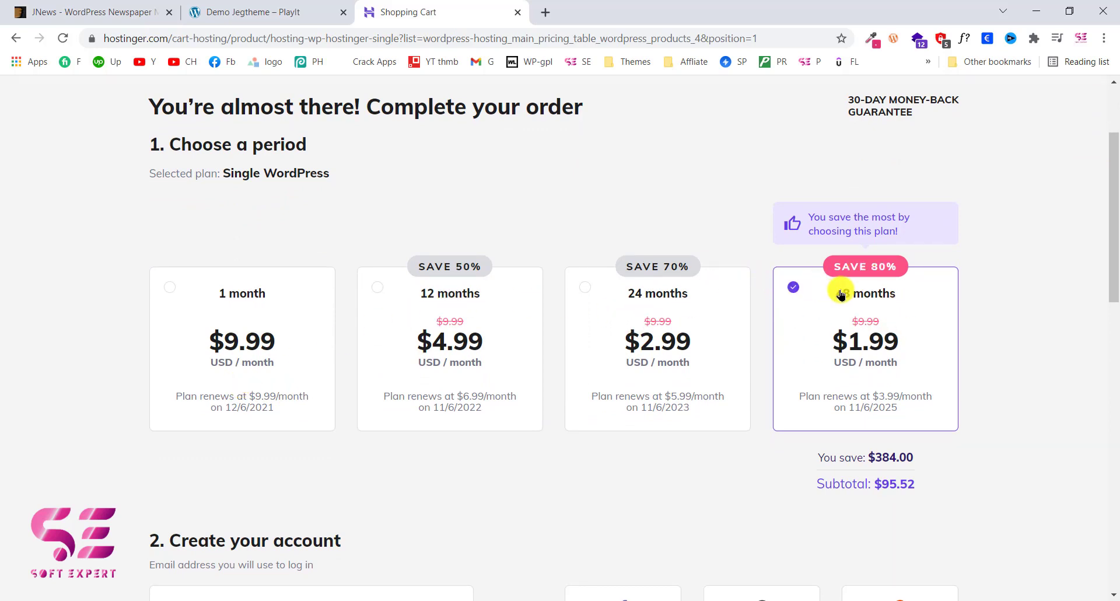
scroll(834, 292, down, 1)
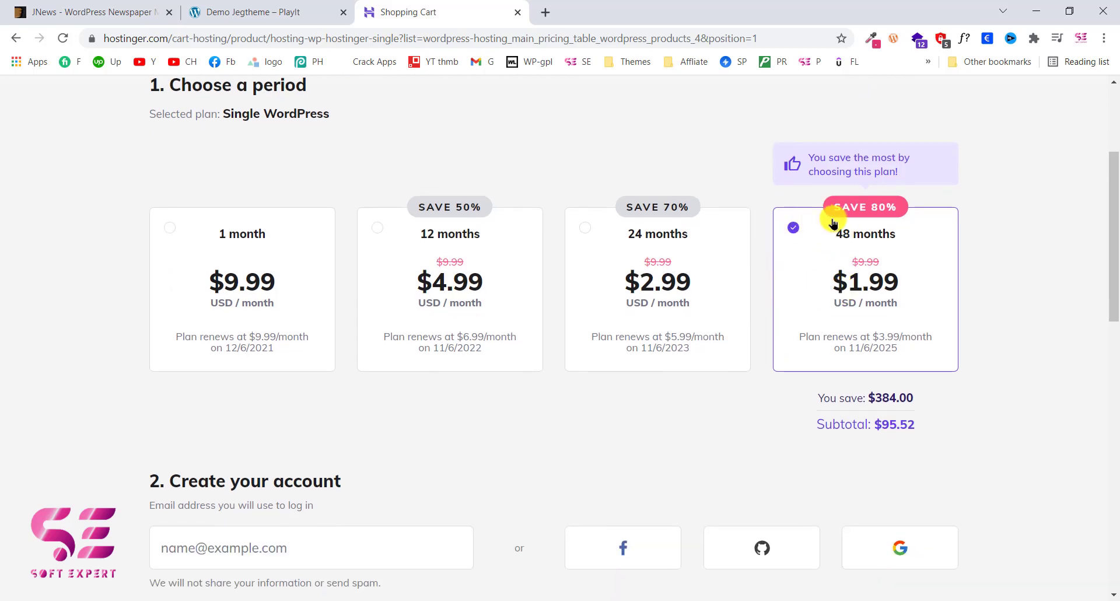
scroll(893, 239, down, 2)
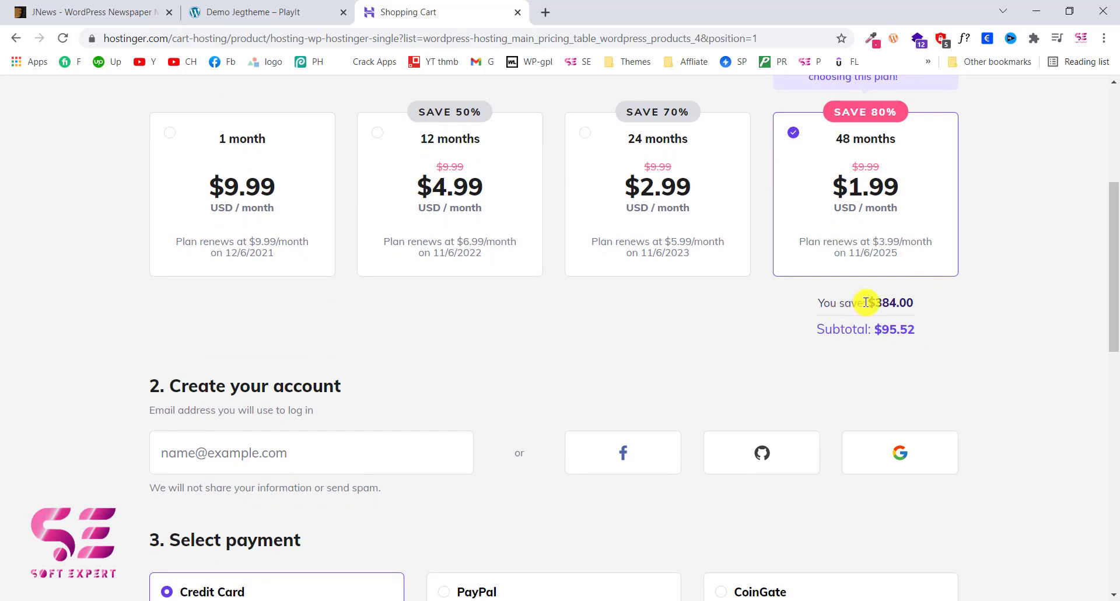
Review the 48-month order's savings, account creation options, payment methods, cost summary and card payment fields
drag(868, 302, 919, 302)
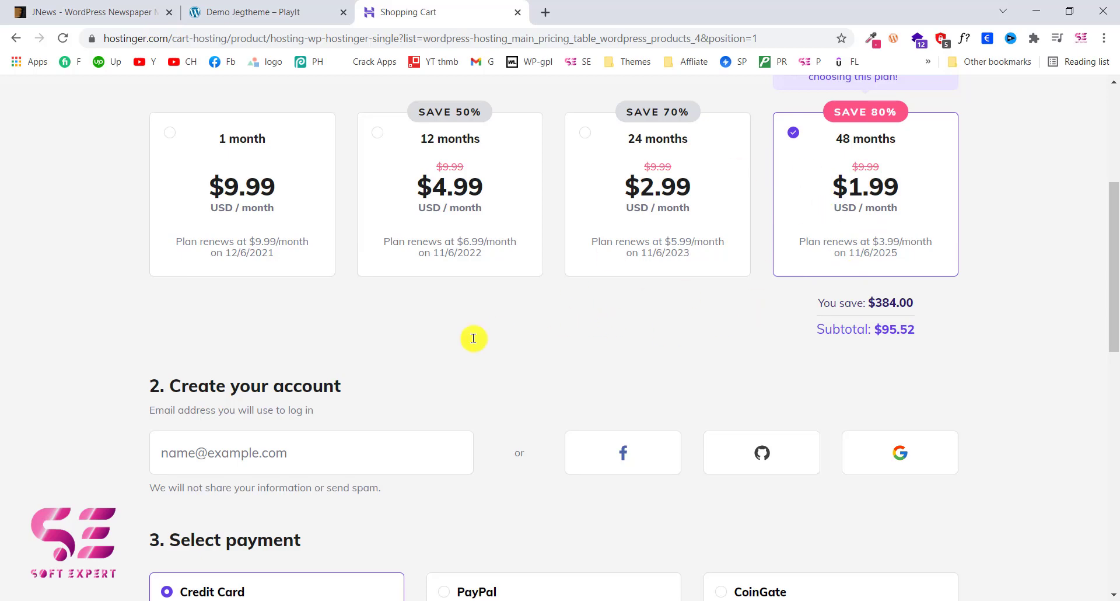
scroll(473, 338, down, 2)
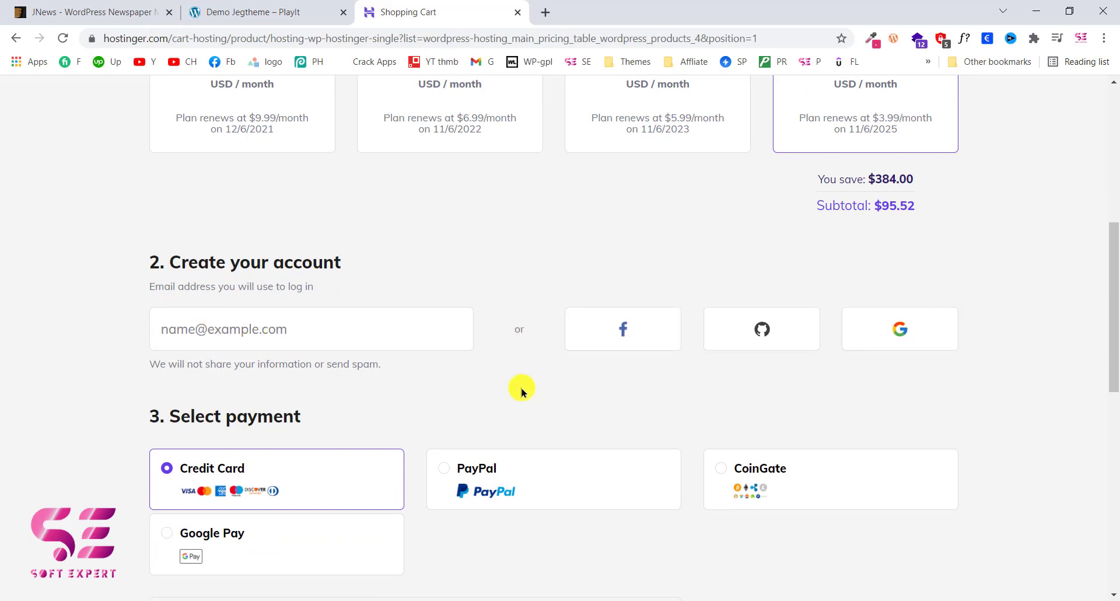
scroll(521, 391, down, 3)
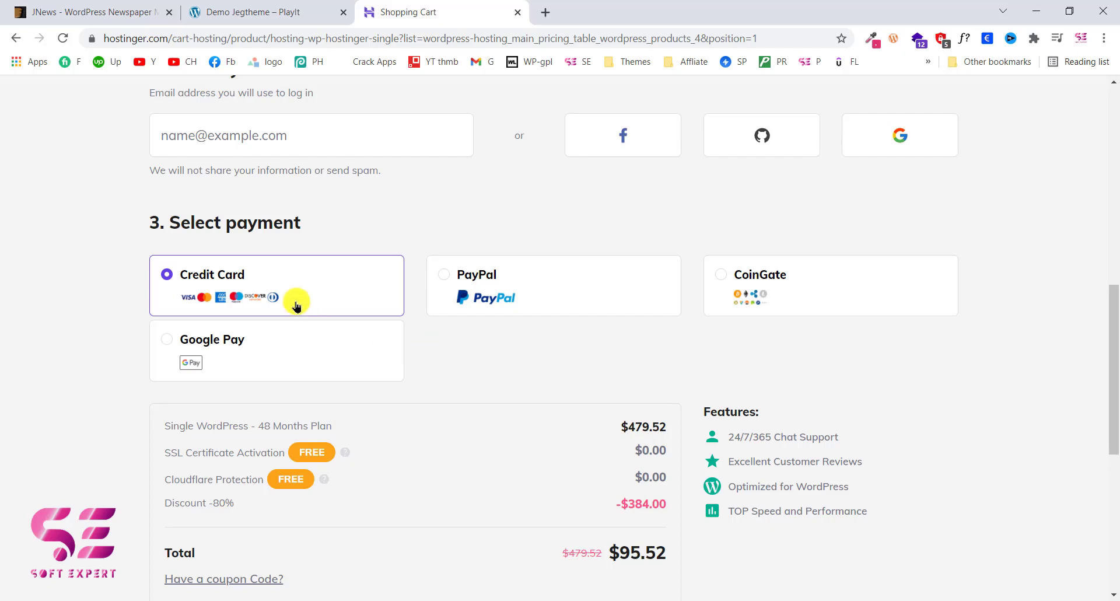
scroll(438, 340, down, 1)
scroll(437, 340, down, 3)
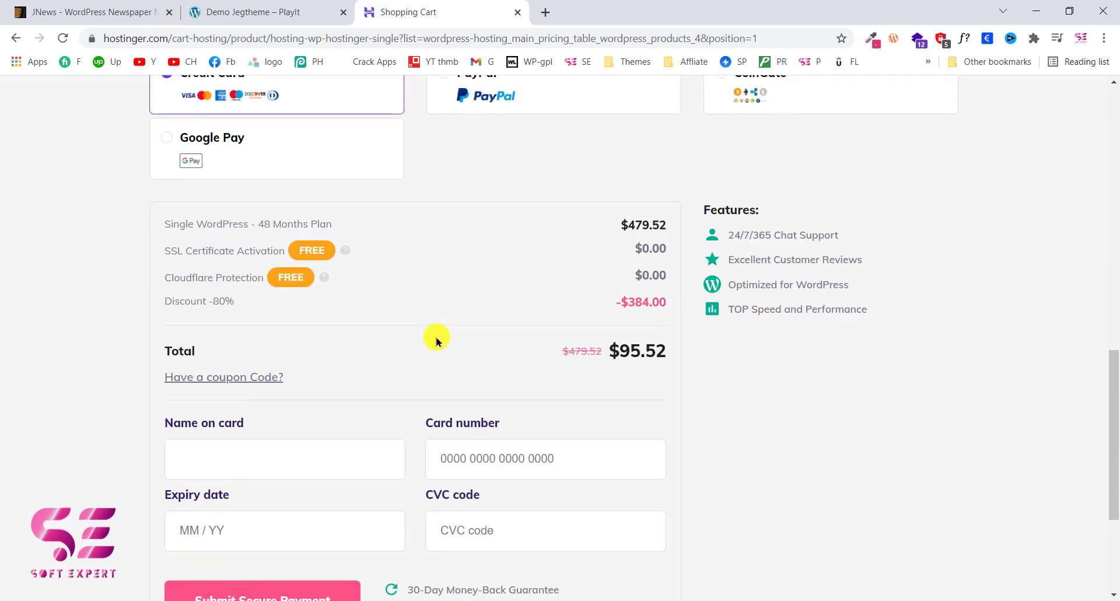
scroll(438, 340, down, 1)
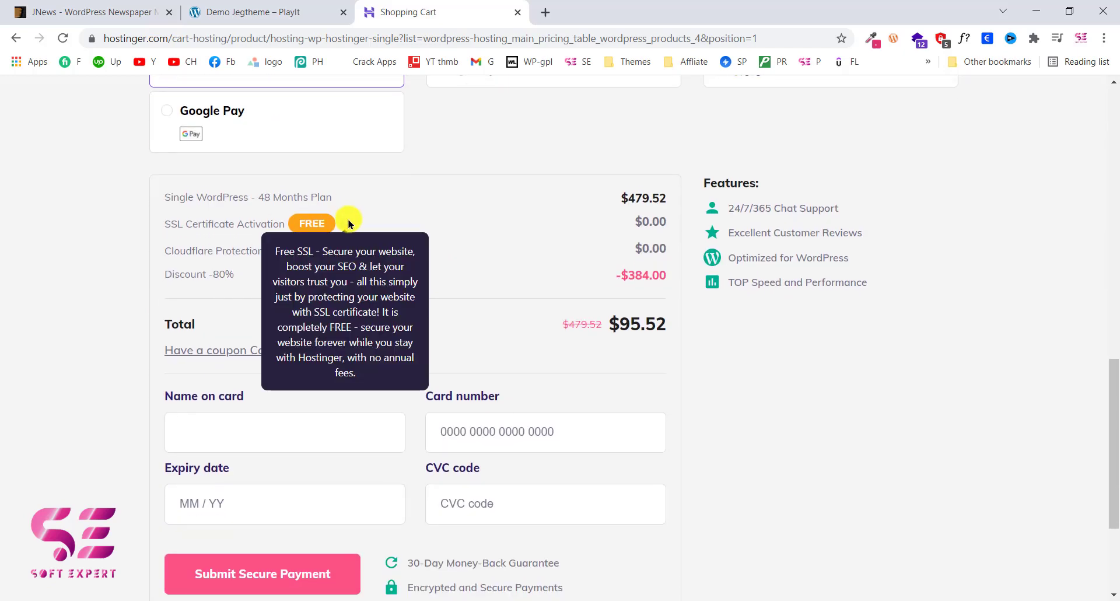
double_click(282, 195)
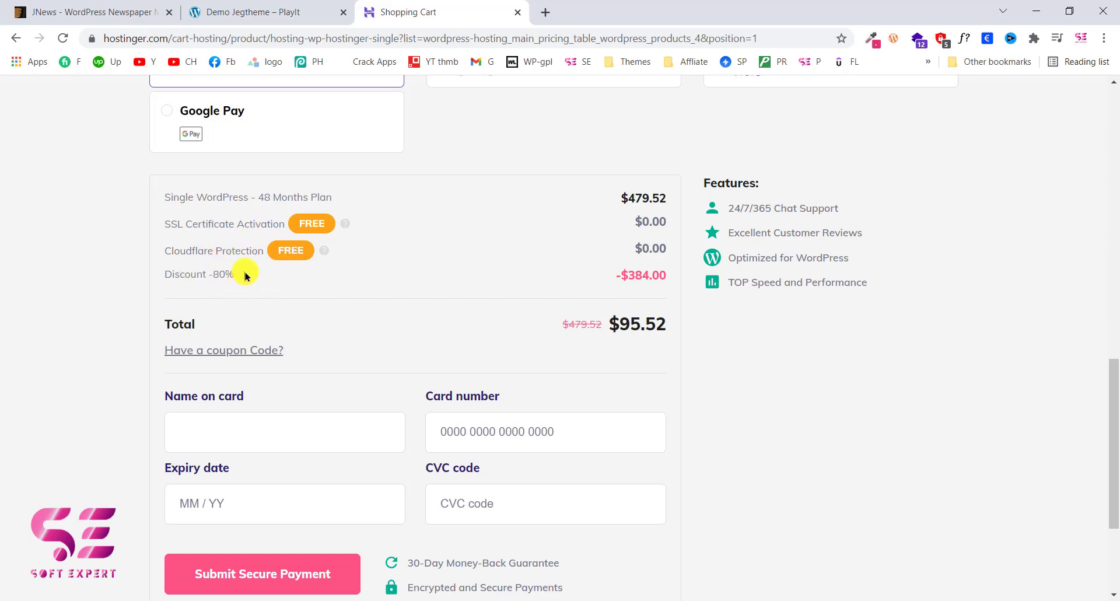
scroll(537, 357, down, 3)
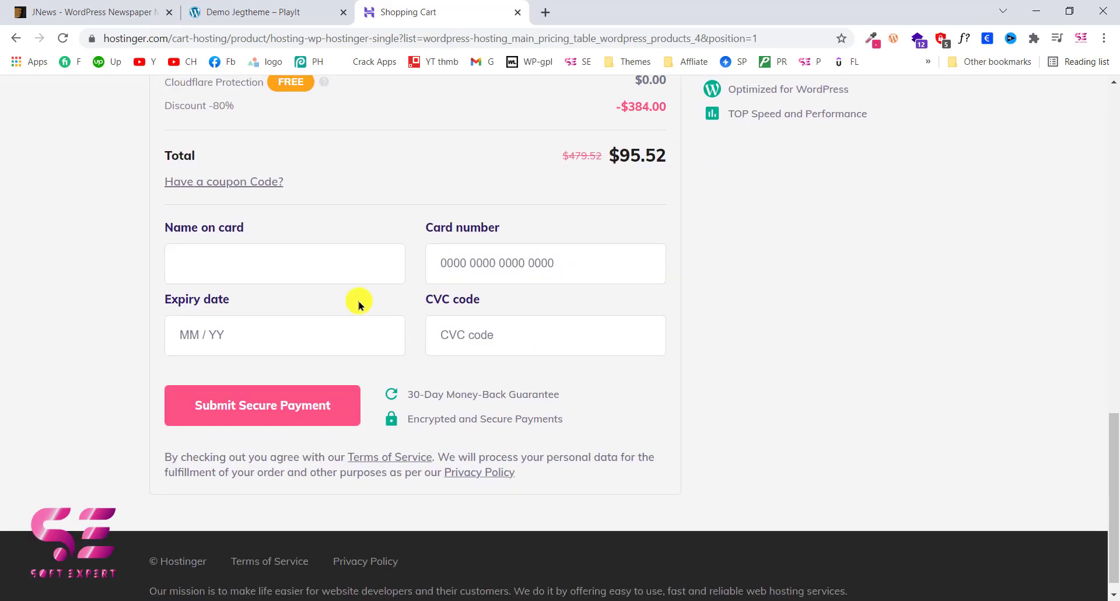
scroll(393, 318, down, 1)
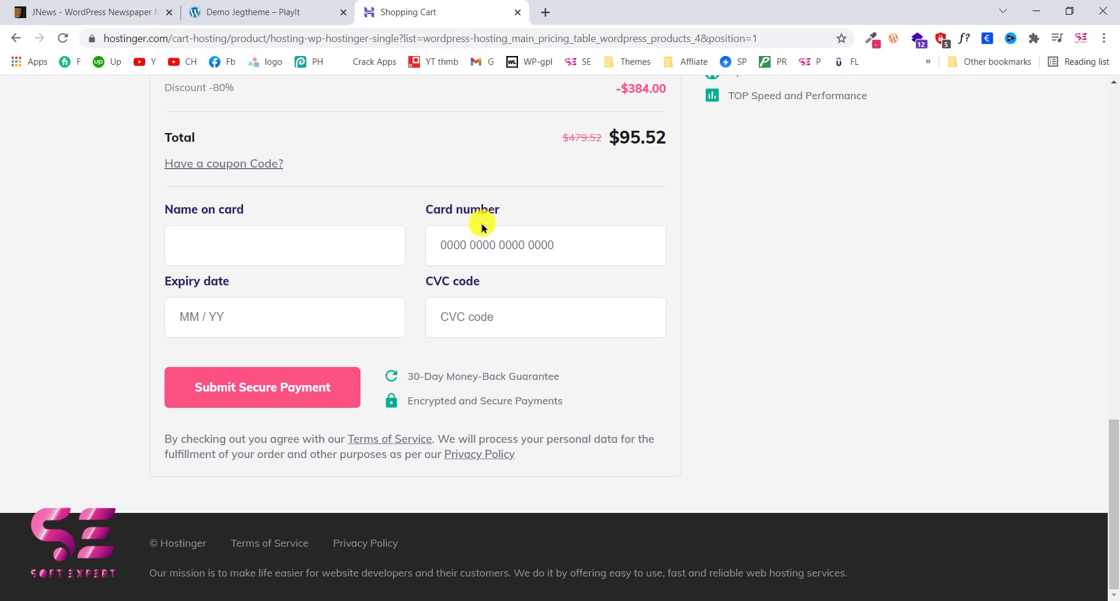
Sign in to the existing Hostinger account and look over the website hosted on its main domain, softexpert.pk
scroll(365, 164, up, 15)
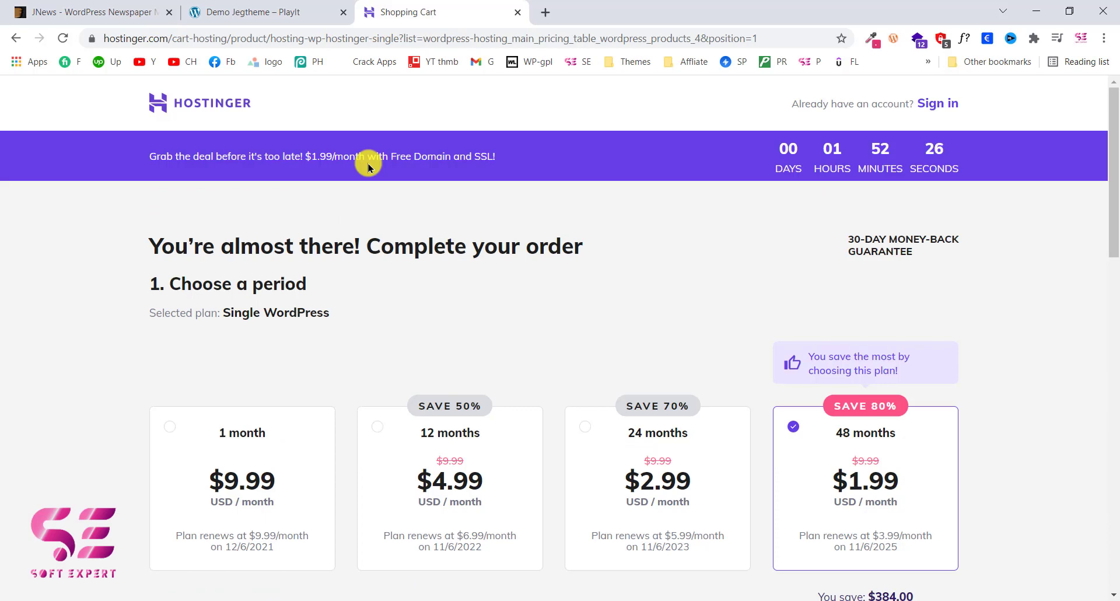
click(928, 105)
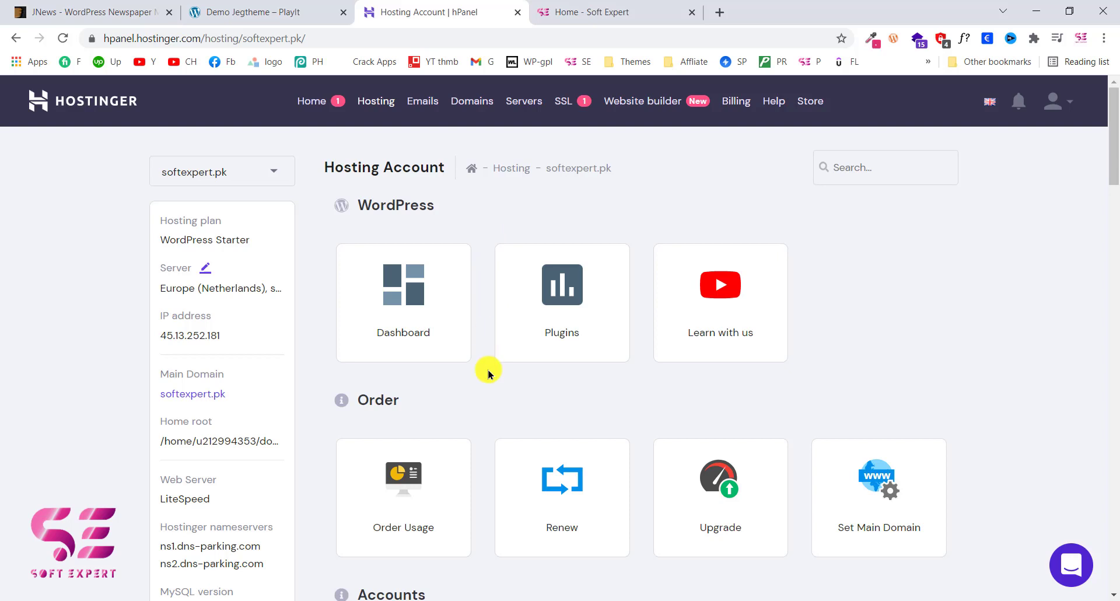
click(237, 400)
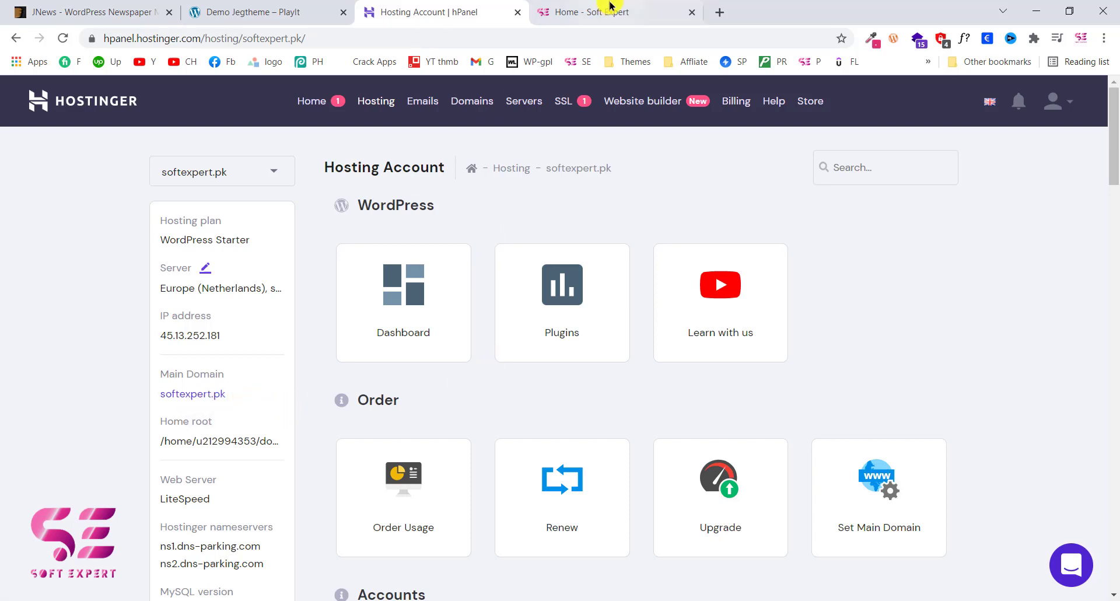
scroll(507, 348, down, 20)
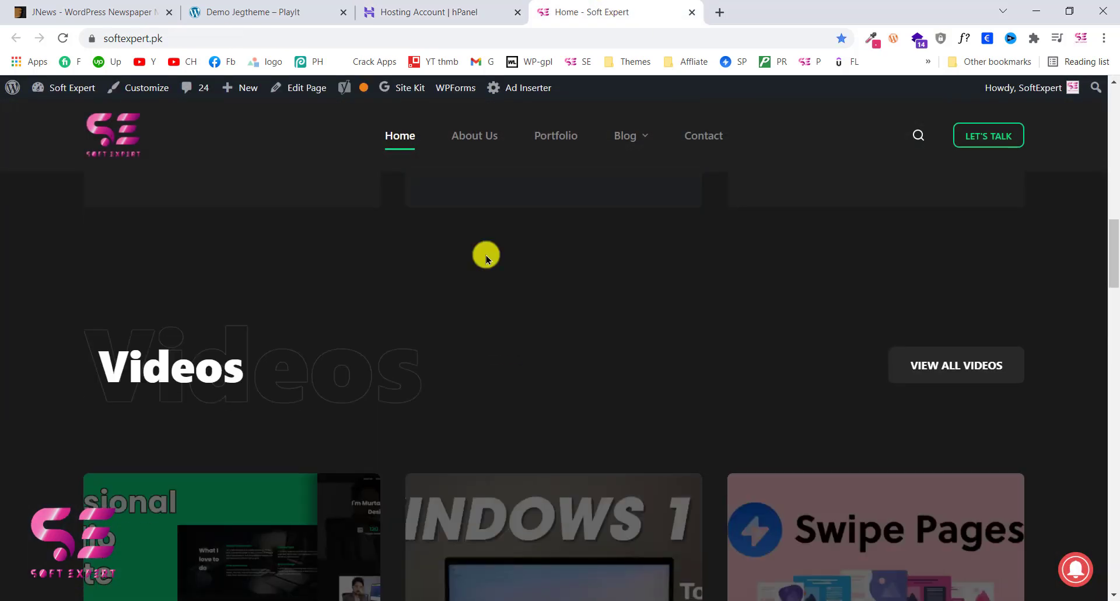
click(427, 4)
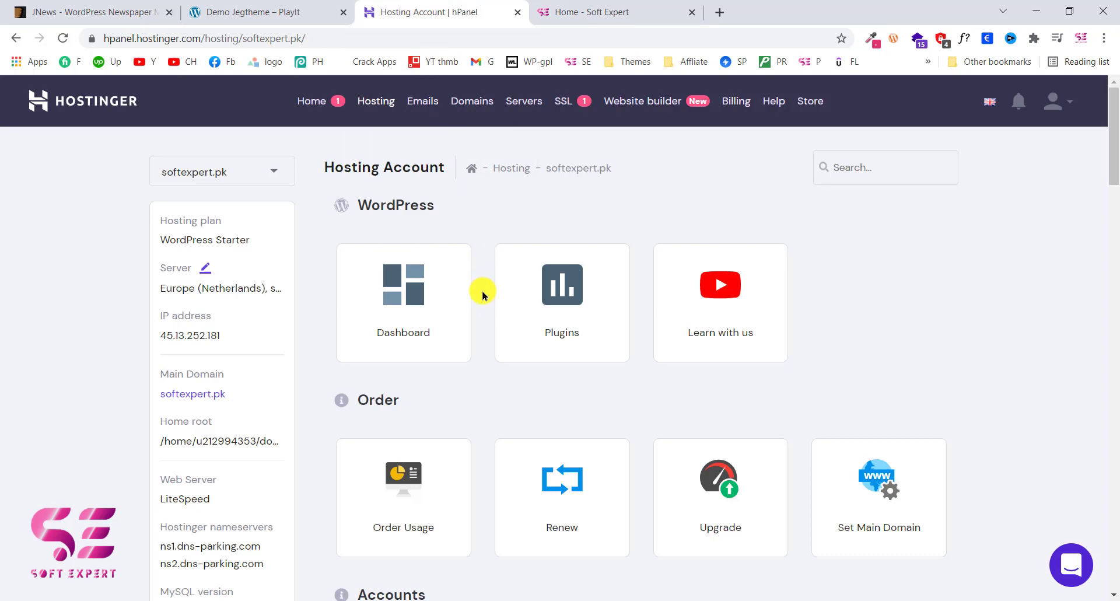
click(289, 7)
click(417, 5)
Create the subdomain demo under softexpert.pk and check it in the list of current subdomains
scroll(472, 256, down, 14)
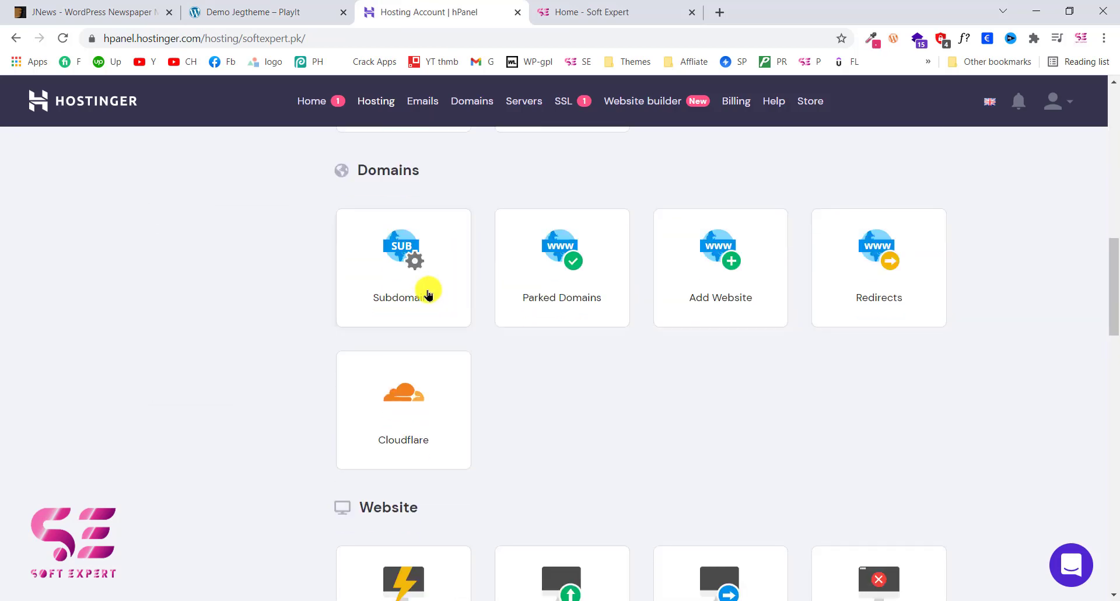
click(408, 254)
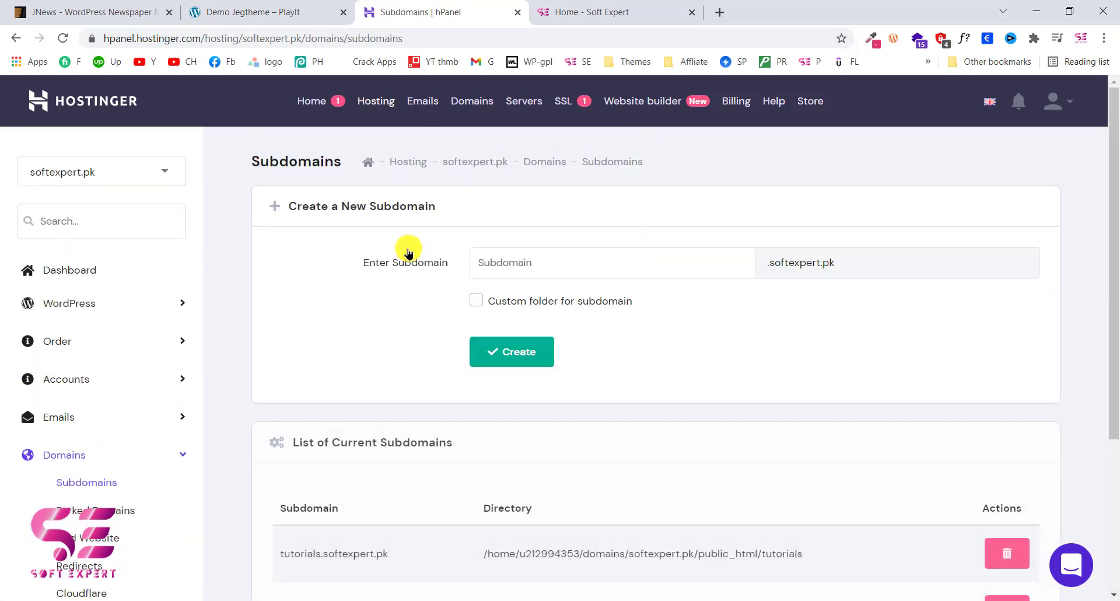
scroll(554, 442, down, 1)
scroll(555, 442, up, 1)
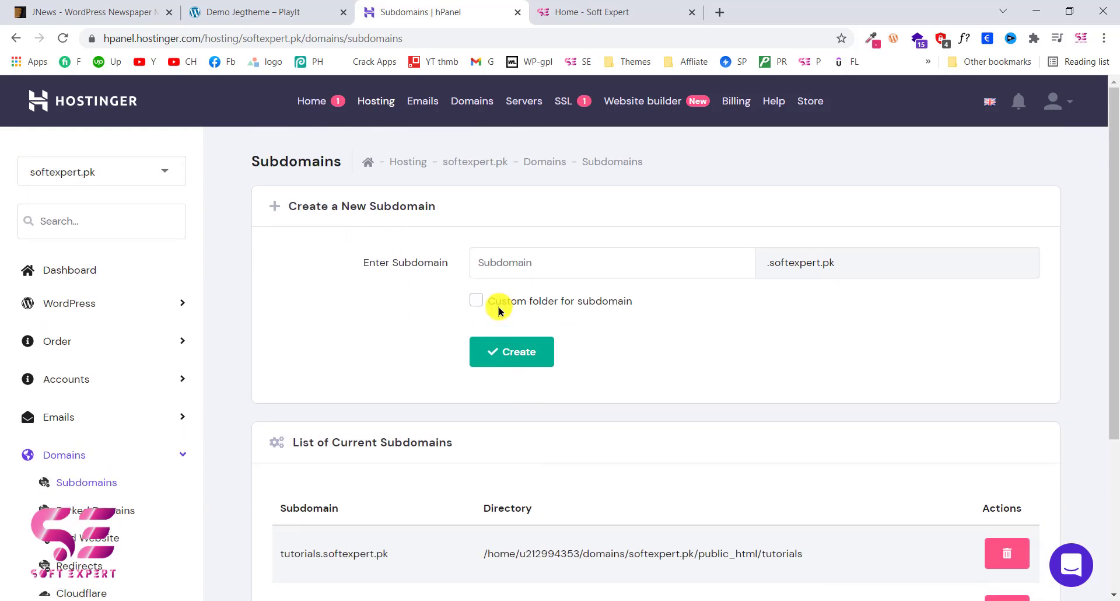
click(521, 253)
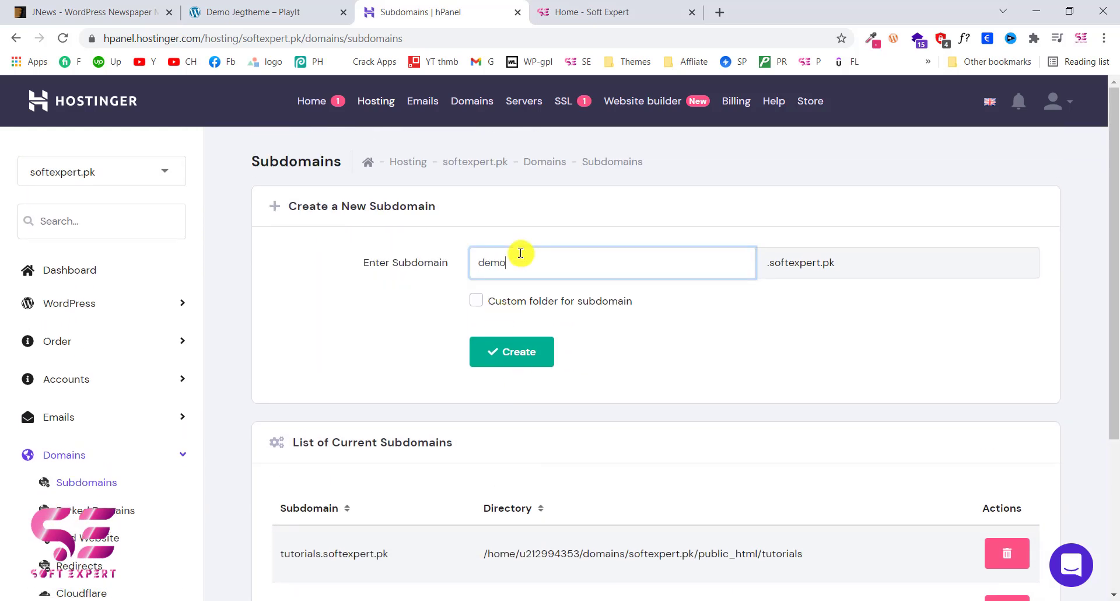
click(541, 363)
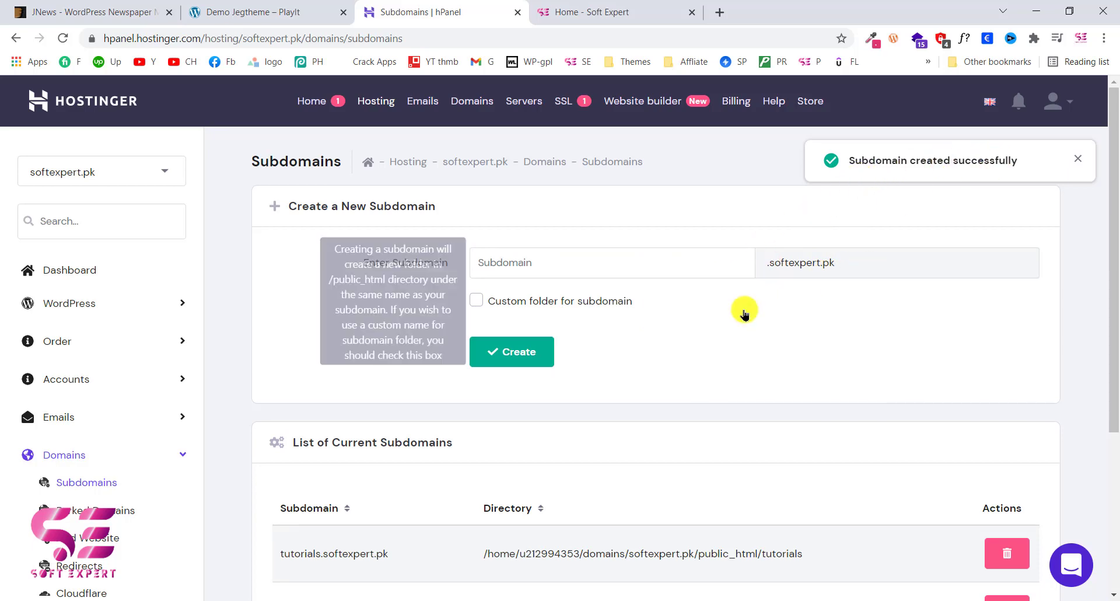
scroll(743, 310, down, 4)
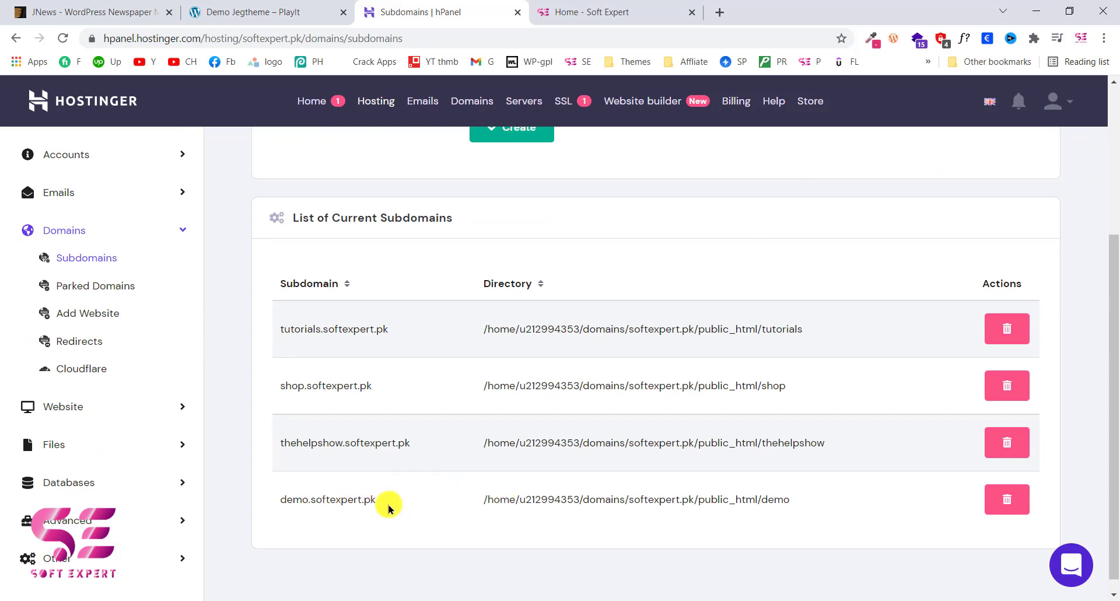
scroll(388, 506, up, 4)
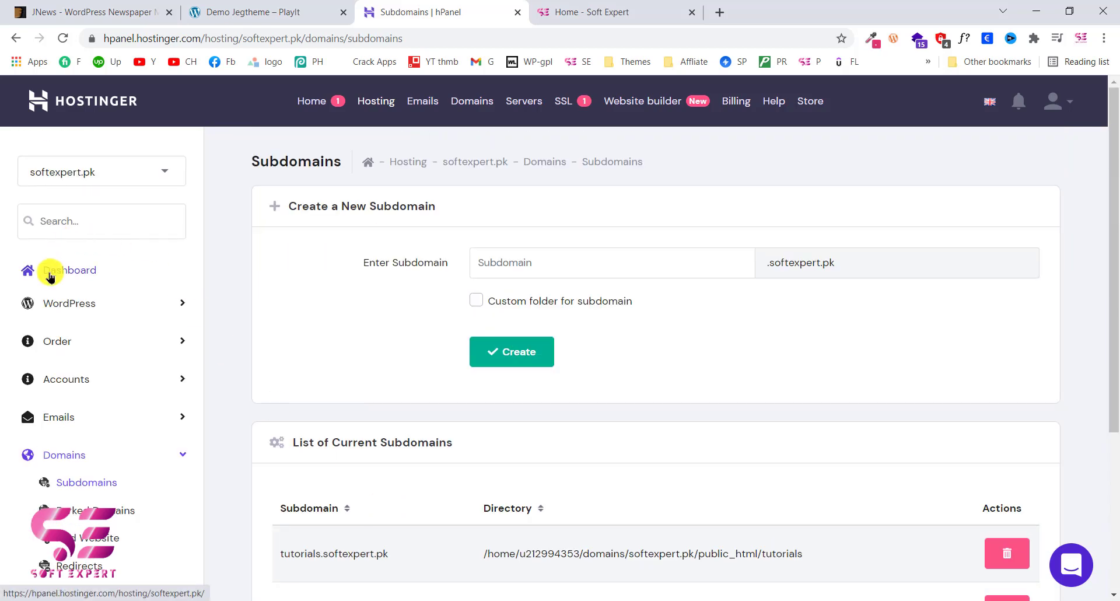
Return to the hosting dashboard and choose WordPress in the Auto Installer to open its installation form
click(50, 272)
scroll(475, 362, down, 15)
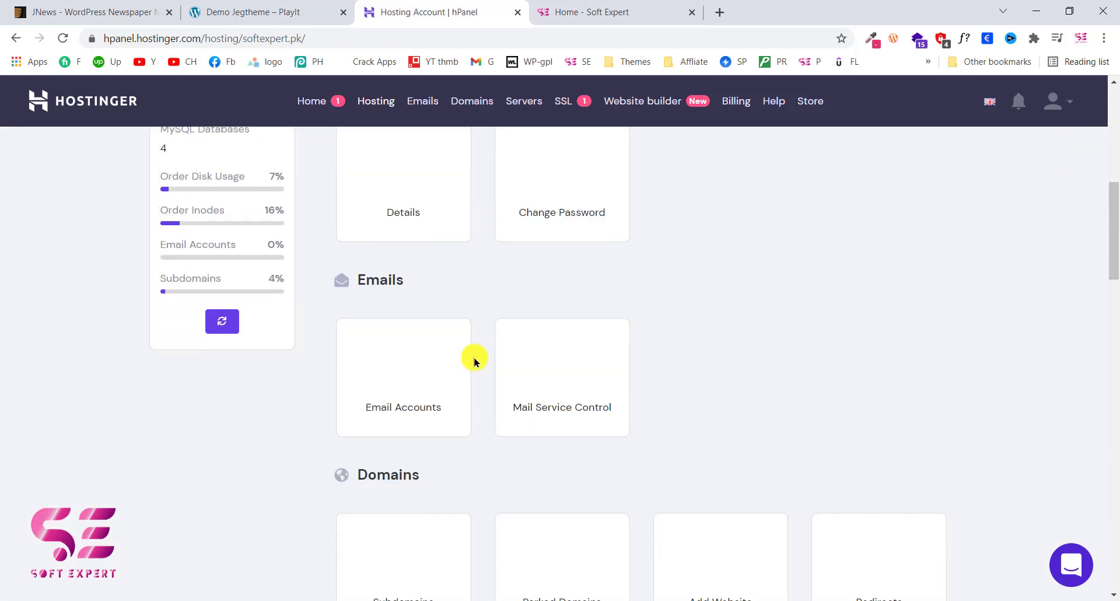
scroll(475, 362, down, 1)
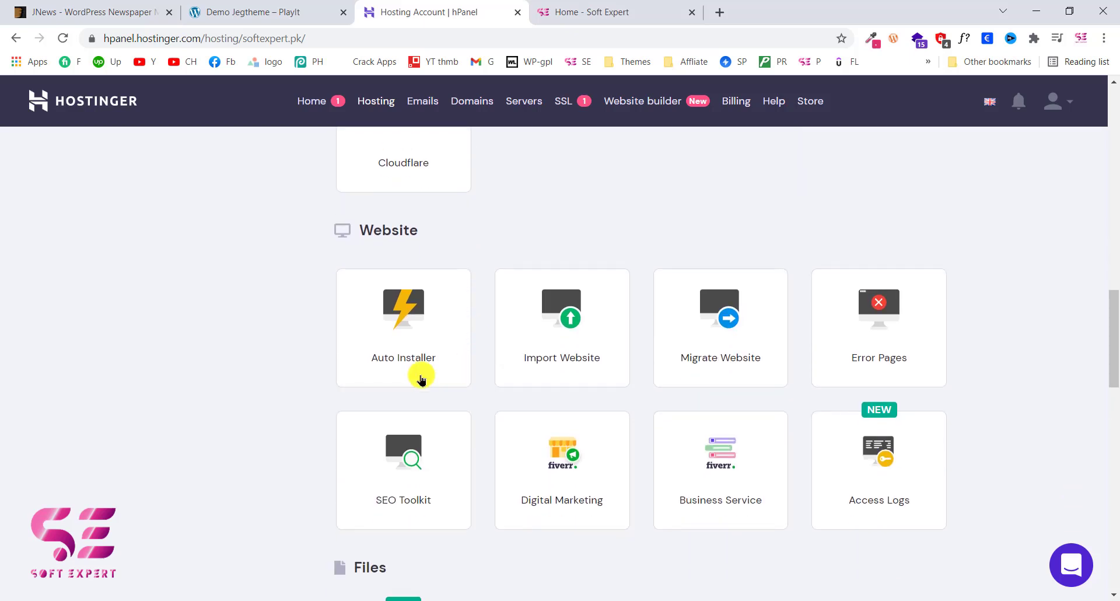
click(418, 331)
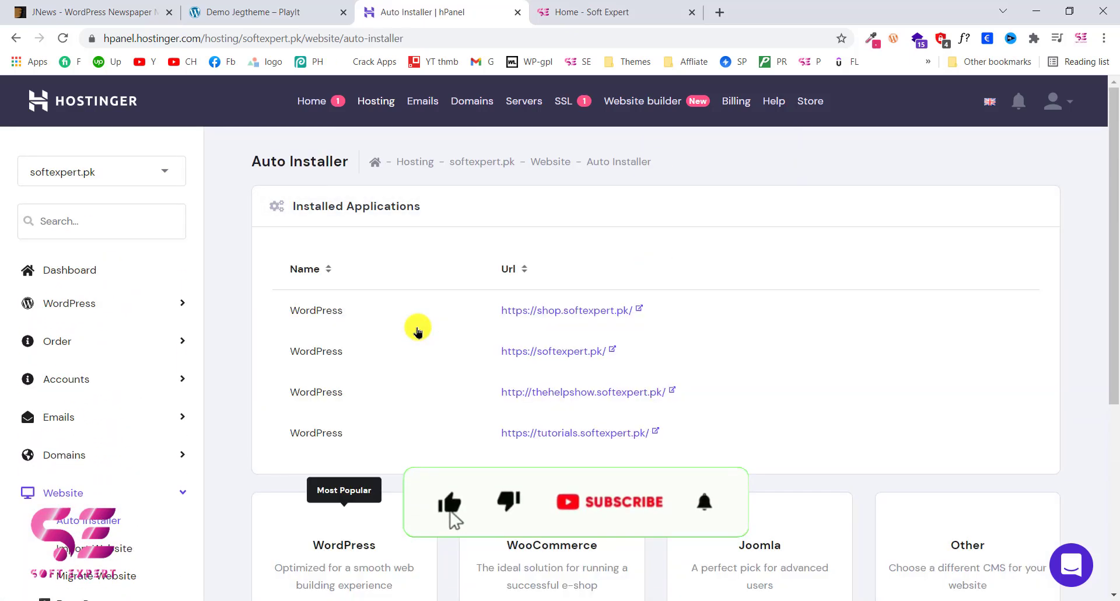
scroll(416, 328, down, 5)
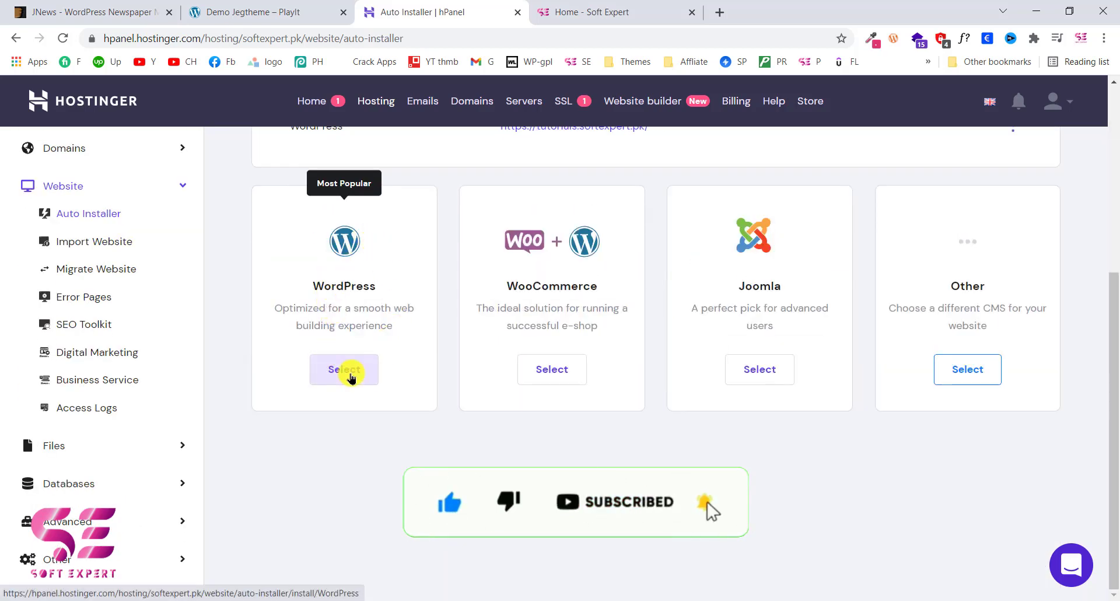
click(351, 378)
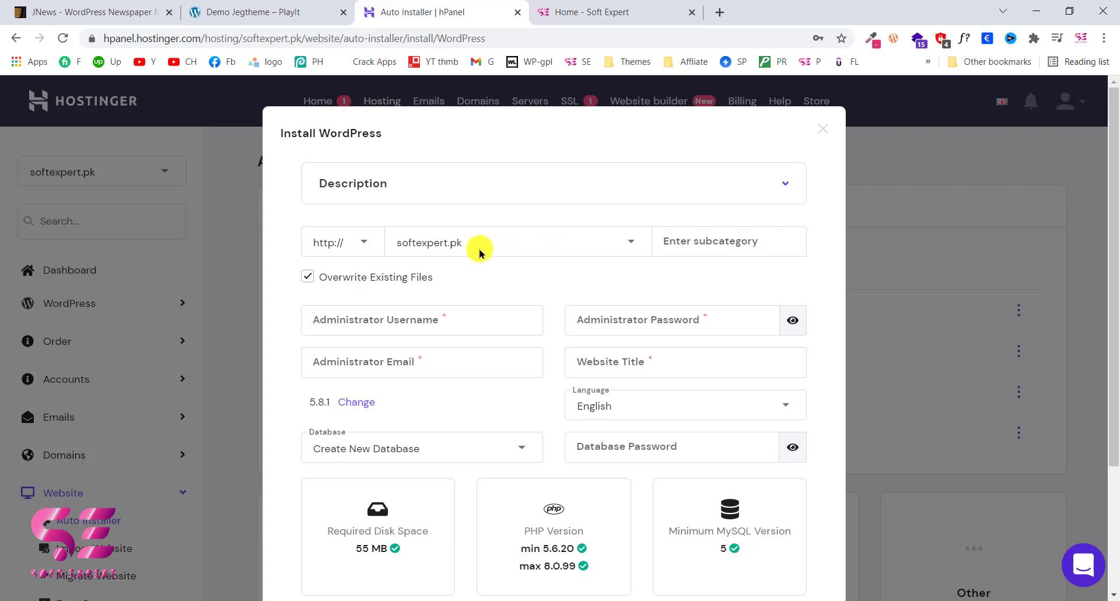
Set the install domain to demo.softexpert.pk and enter the administrator username, password, email and the website title Demo
click(523, 246)
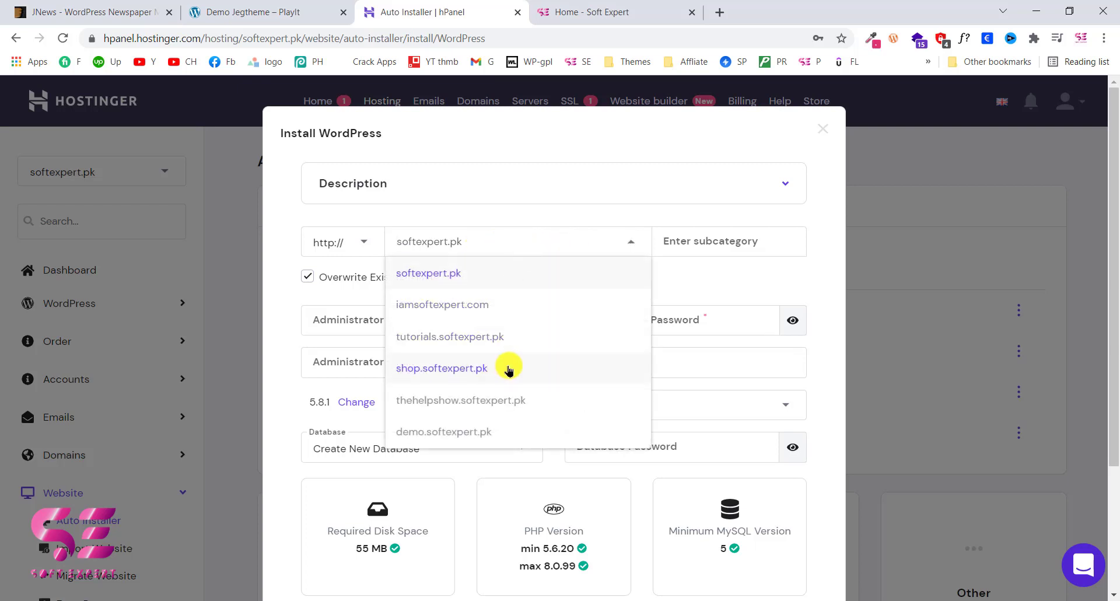
click(438, 439)
scroll(461, 263, down, 1)
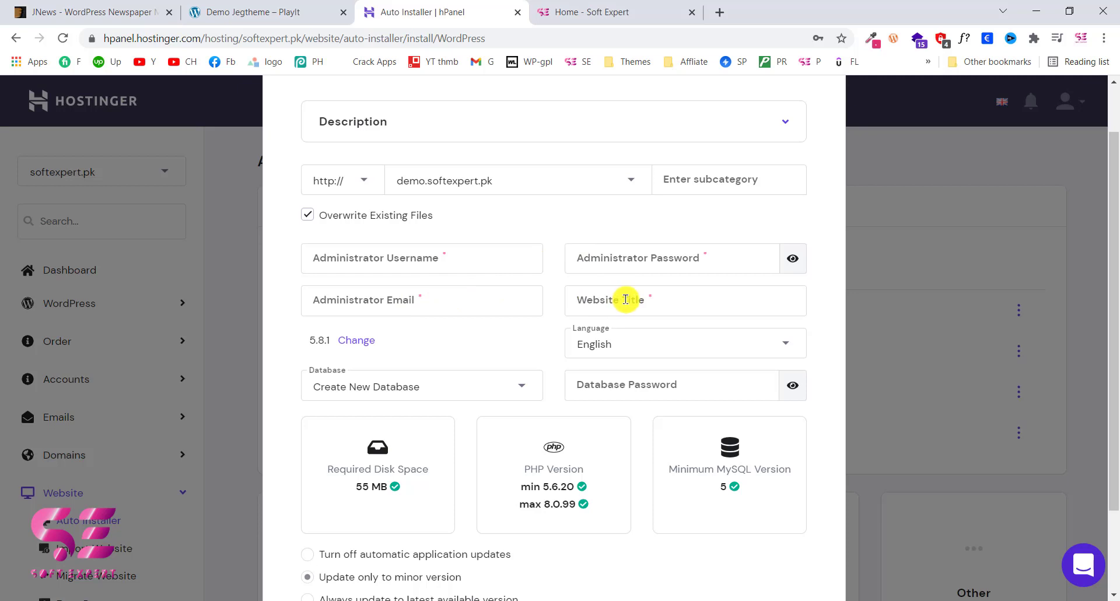
click(409, 257)
click(409, 344)
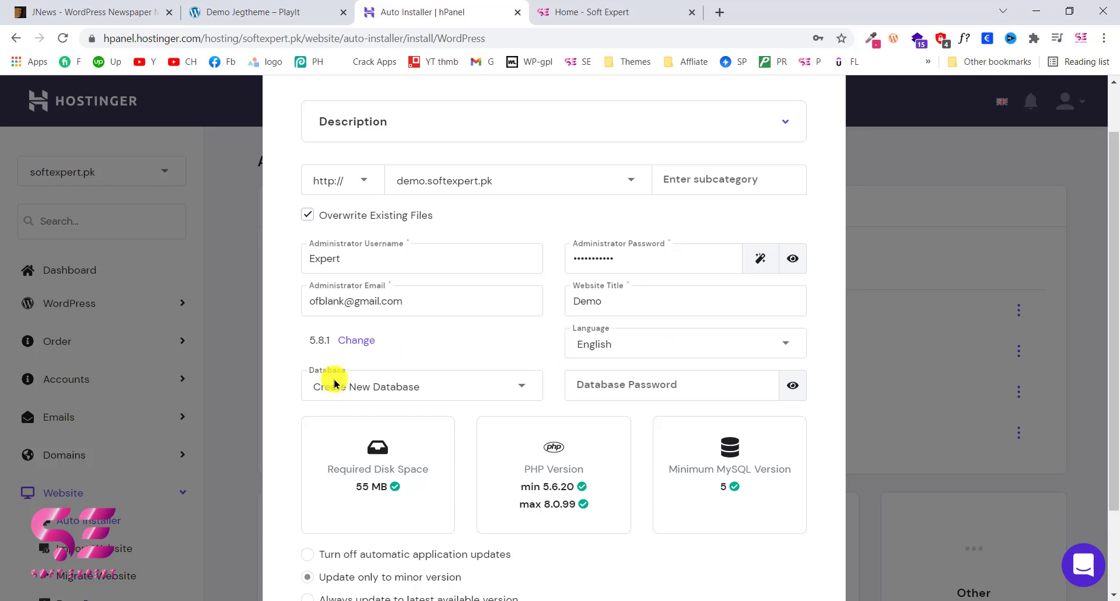
Keep the options to create a new database and update only to minor versions, and install WordPress
click(471, 388)
click(502, 394)
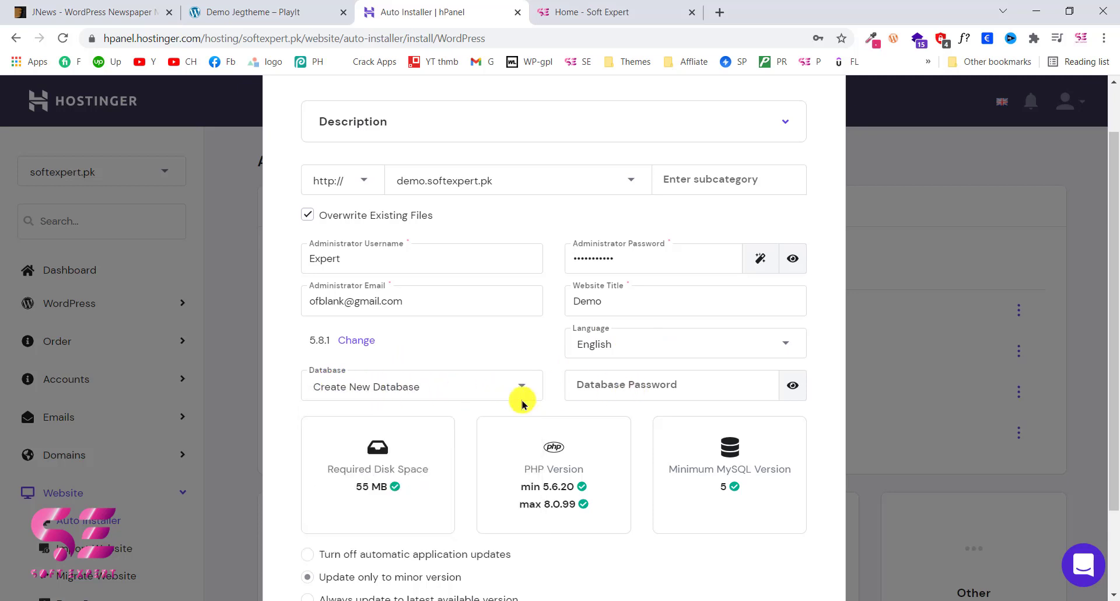
scroll(505, 407, down, 2)
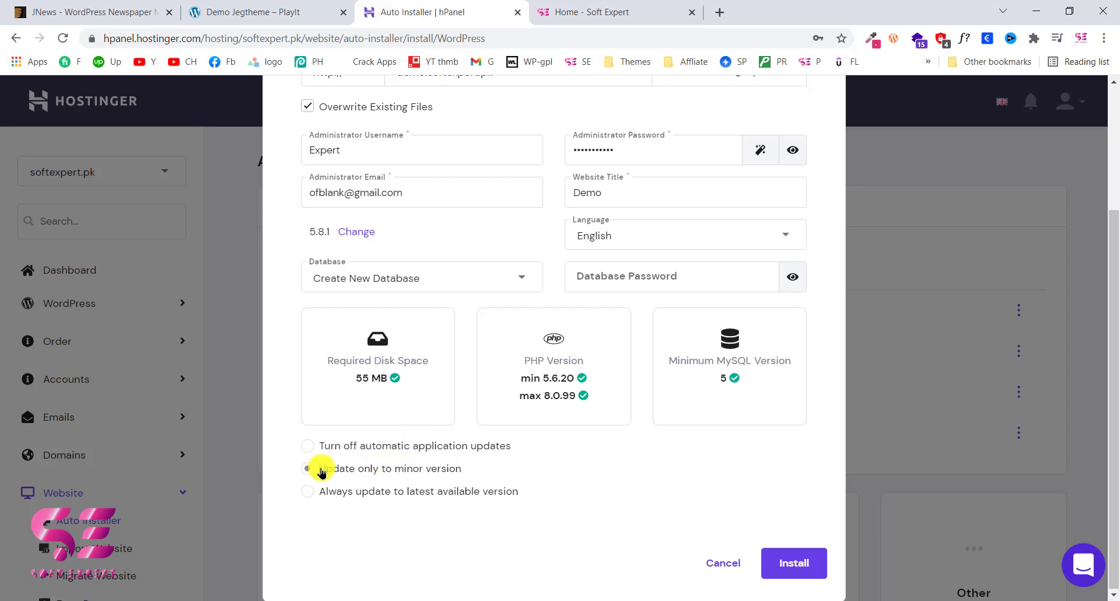
click(800, 558)
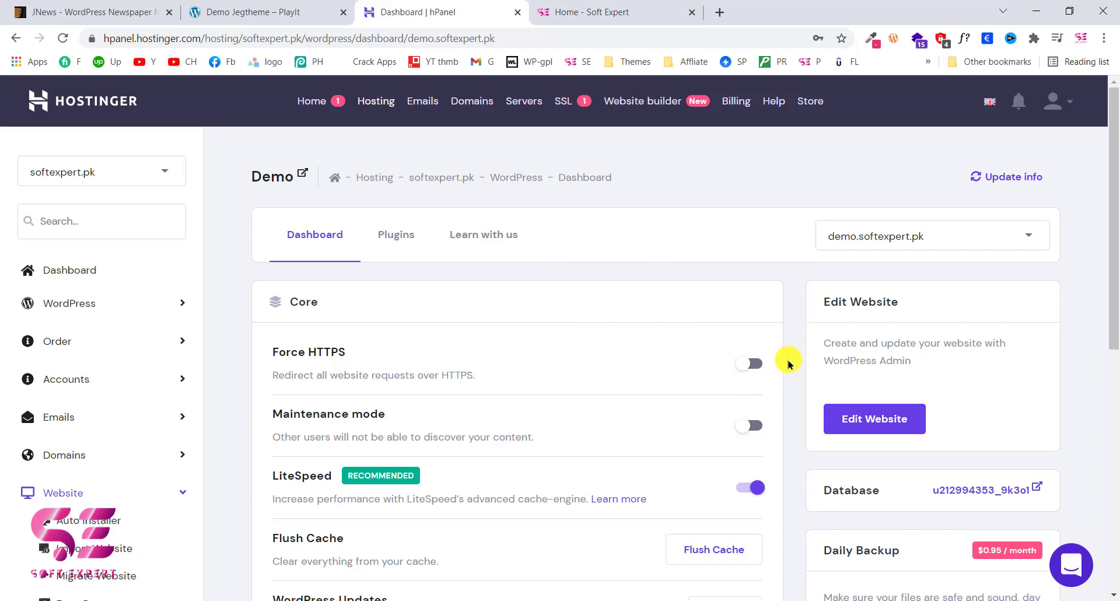
Open the new Demo site's WordPress admin and leave the AIOSEO setup wizard for the dashboard
click(886, 422)
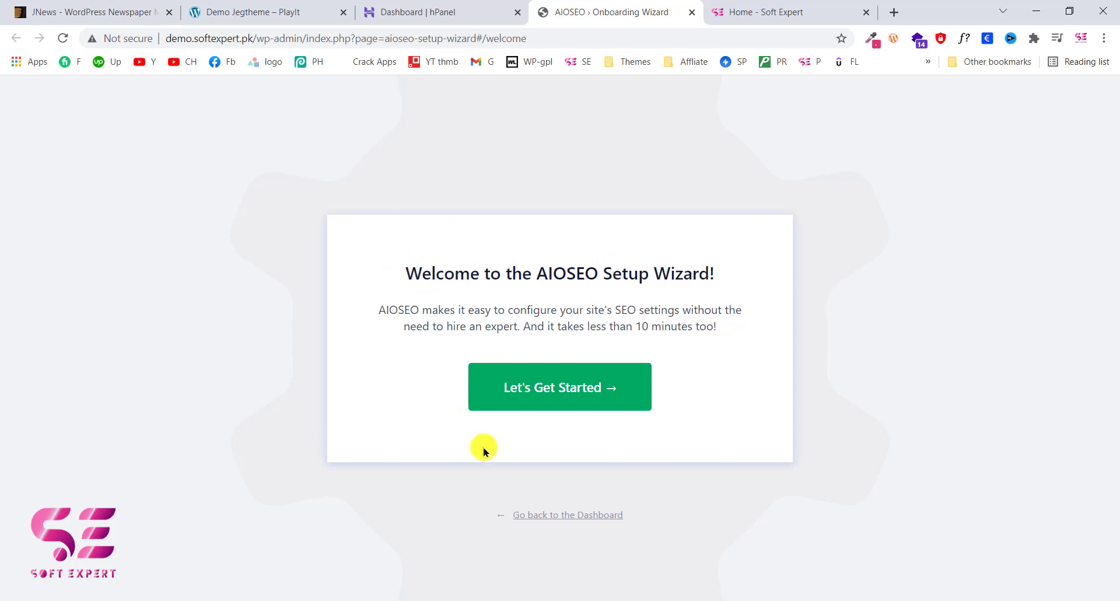
click(562, 521)
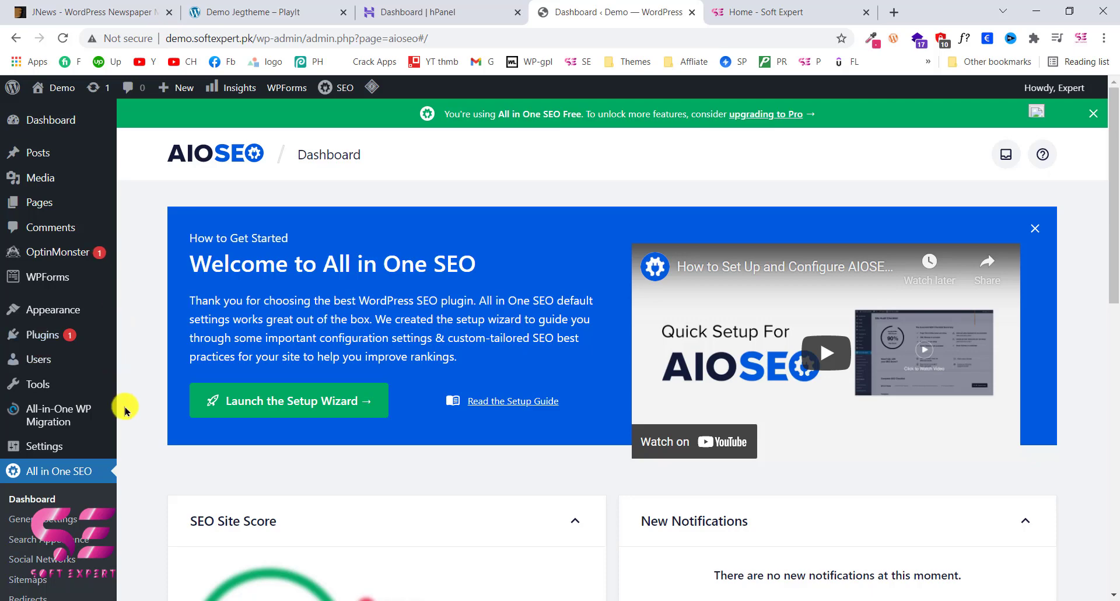
Look through the WordPress admin menu and open the site's Plugins page
scroll(116, 403, down, 3)
scroll(104, 457, down, 3)
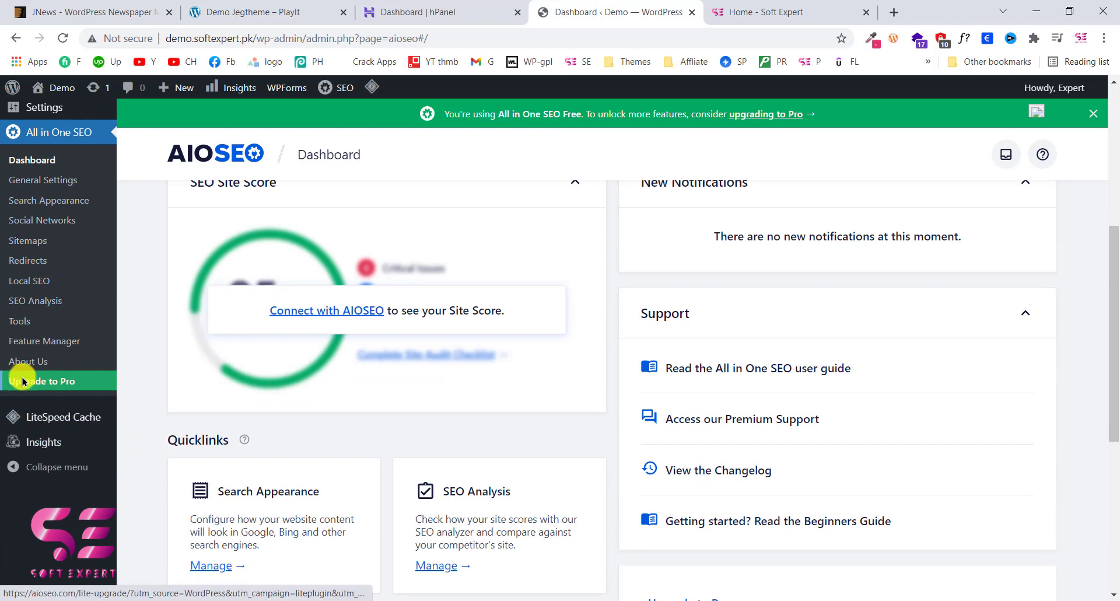
scroll(25, 451, up, 5)
click(35, 305)
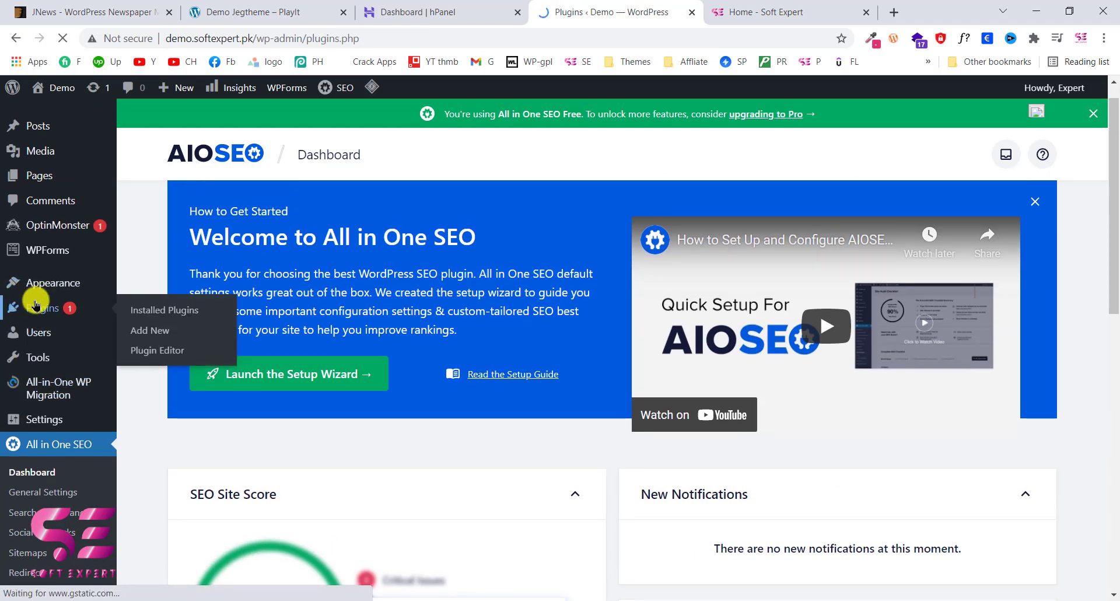
Select all installed plugins and bulk deactivate them
scroll(155, 350, down, 3)
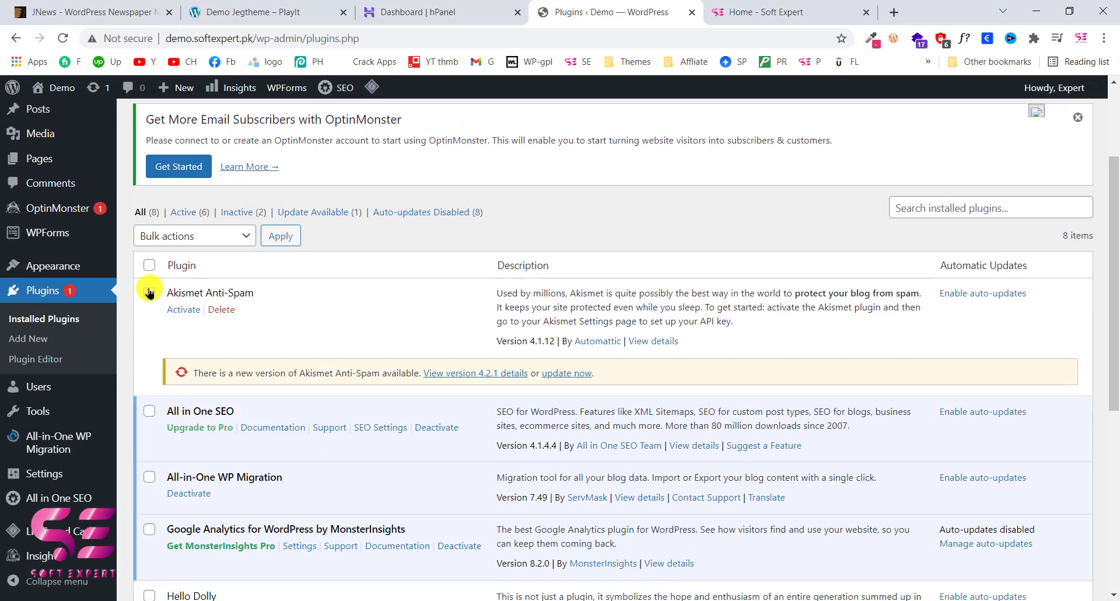
click(147, 265)
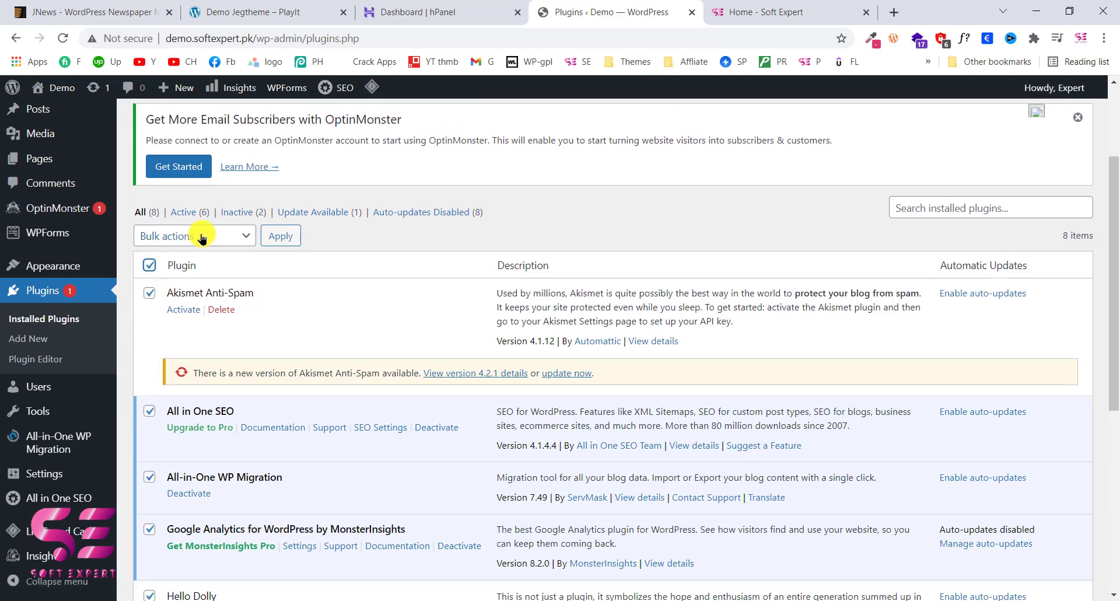
click(196, 234)
click(186, 305)
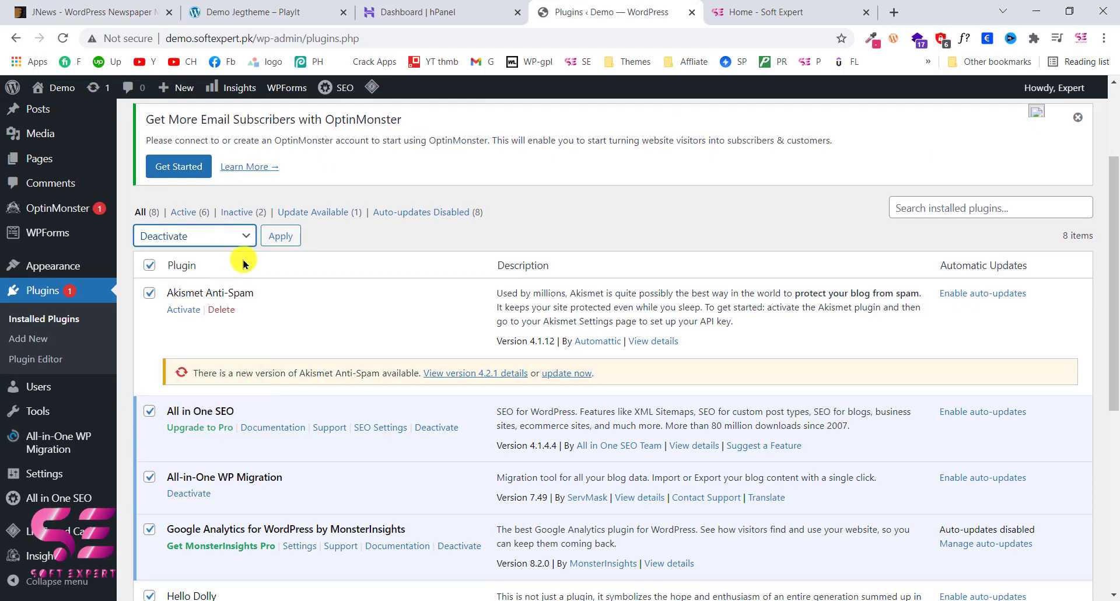
click(280, 244)
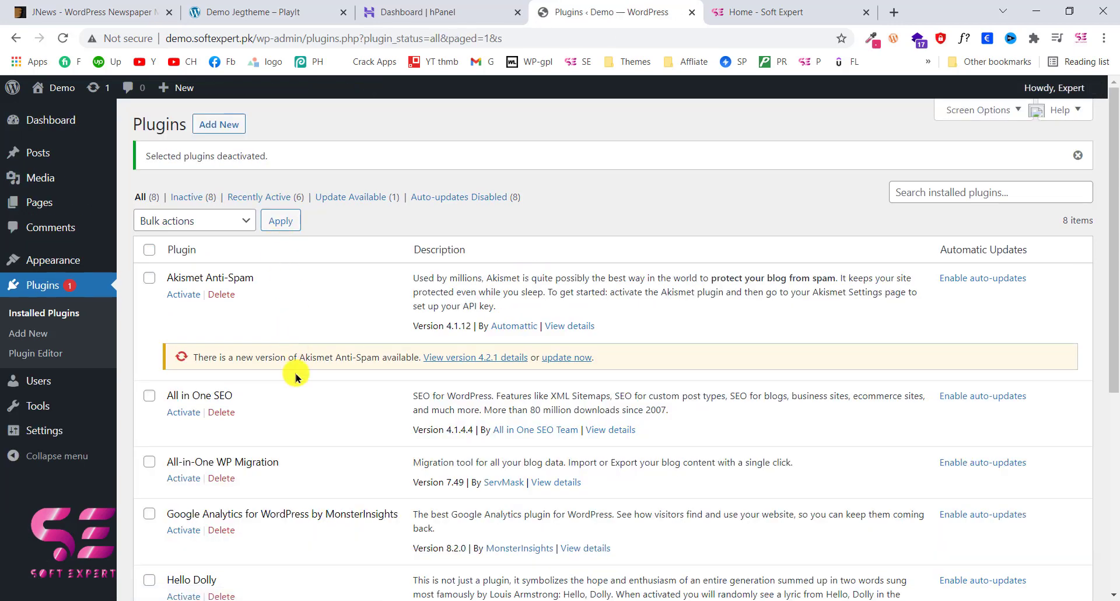
scroll(296, 376, down, 6)
scroll(296, 377, up, 6)
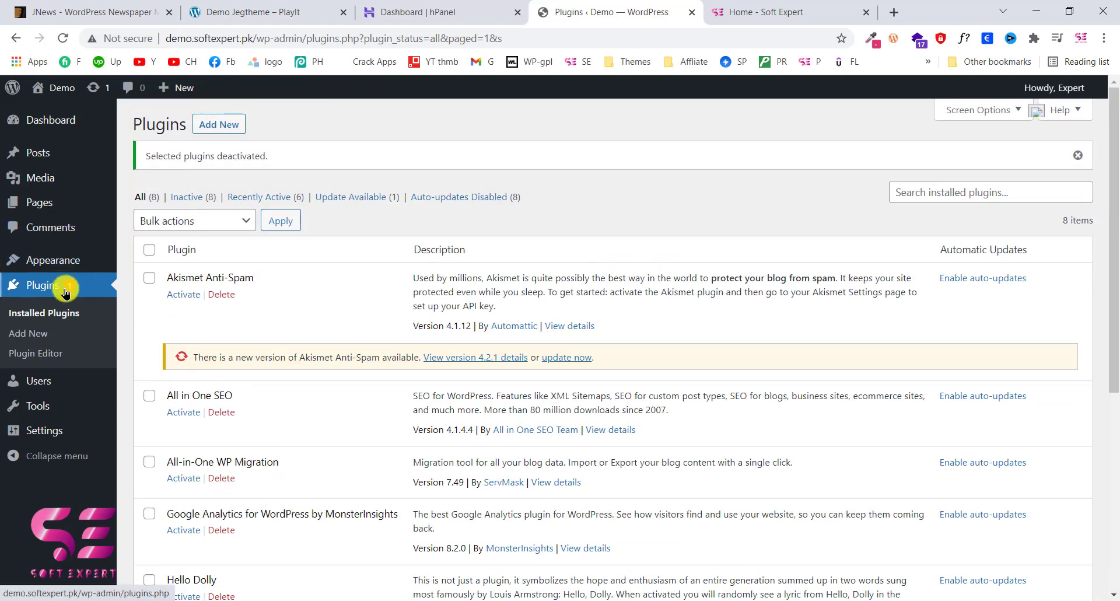
Open the general settings and set the site title to YouPlay and the tagline to Video Sharing
mouse_move(49, 431)
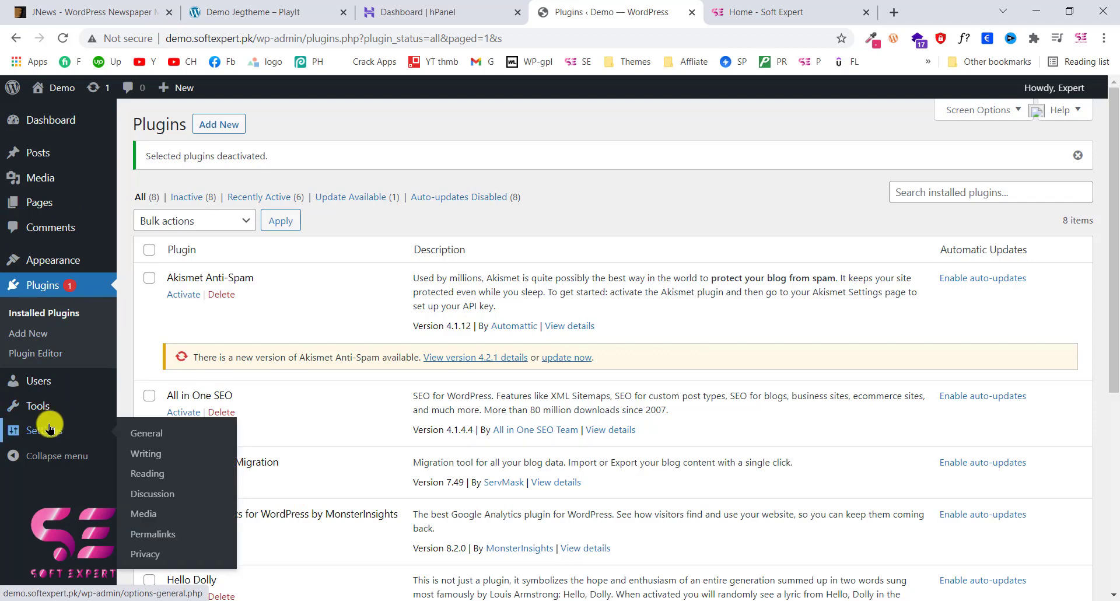
click(155, 443)
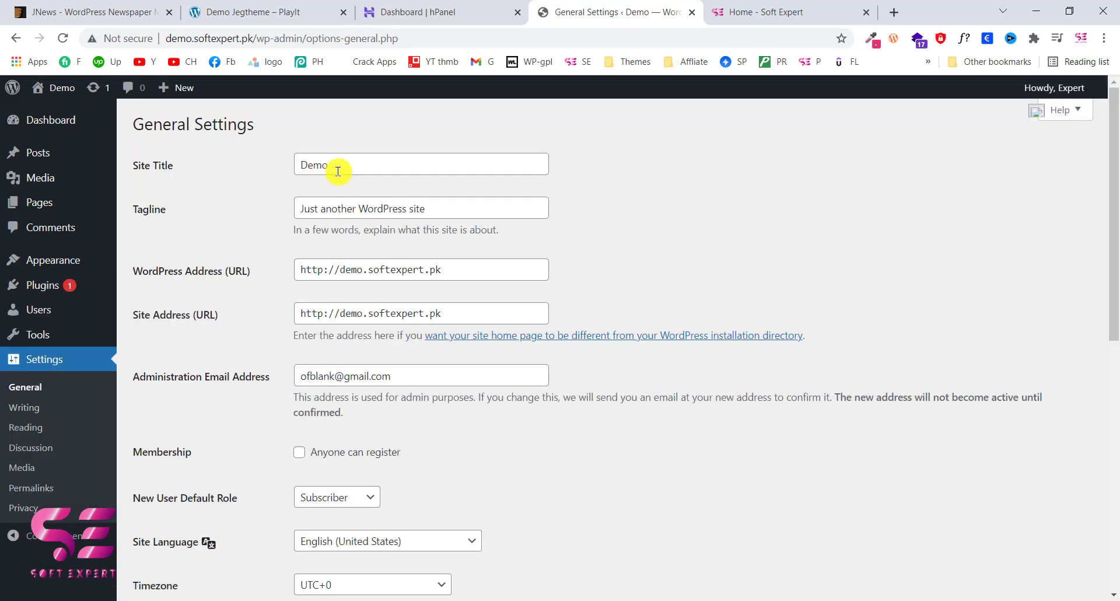
drag(358, 165, 293, 165)
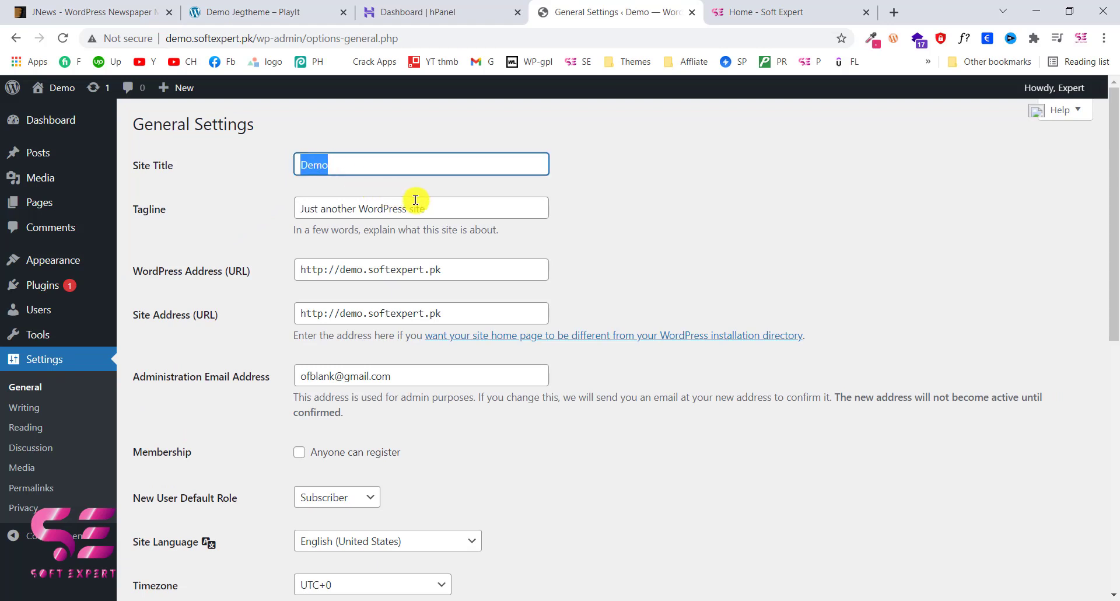
click(443, 210)
drag(443, 210, 300, 210)
click(288, 211)
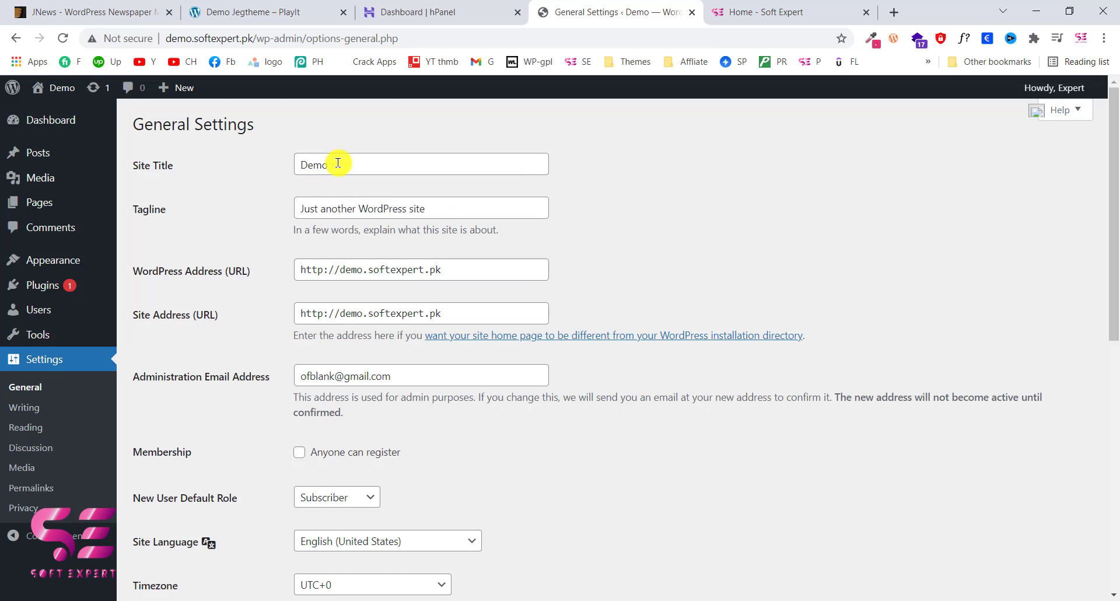
drag(338, 163, 276, 166)
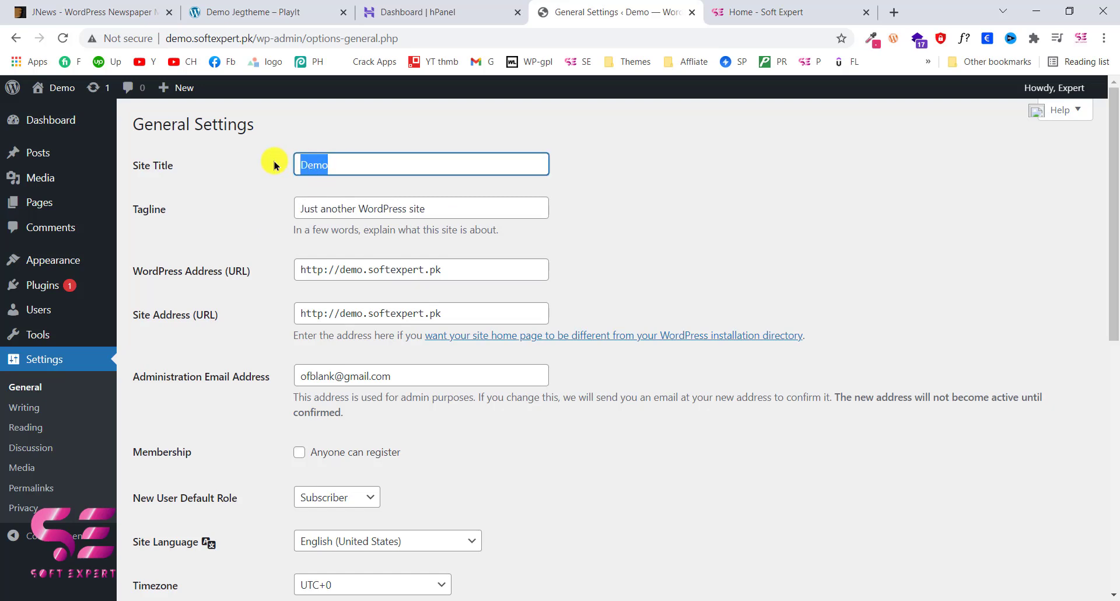
text(YouP)
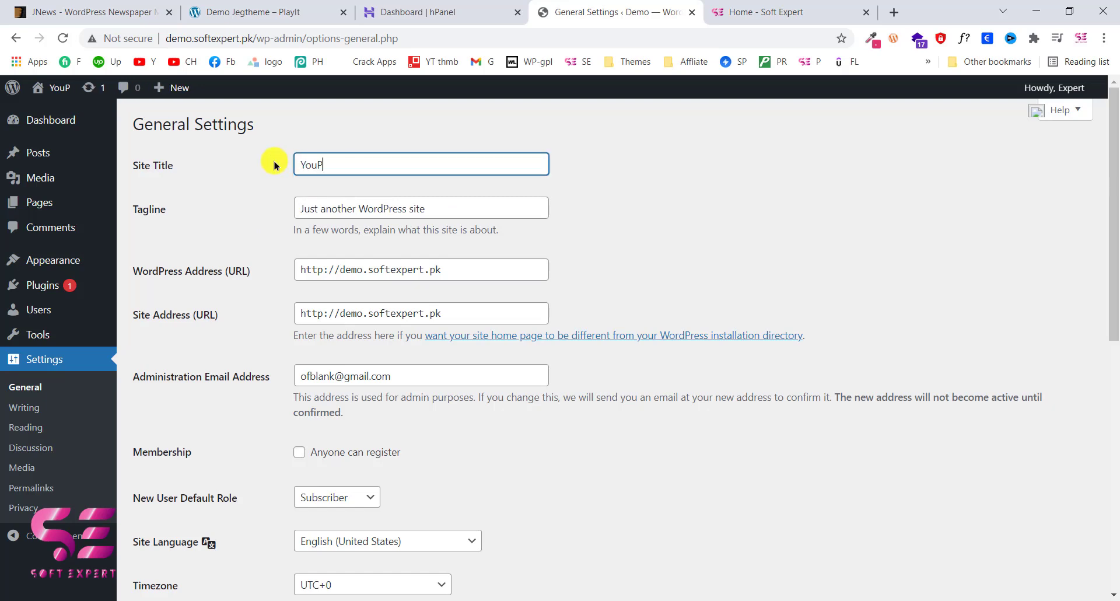
text(lay)
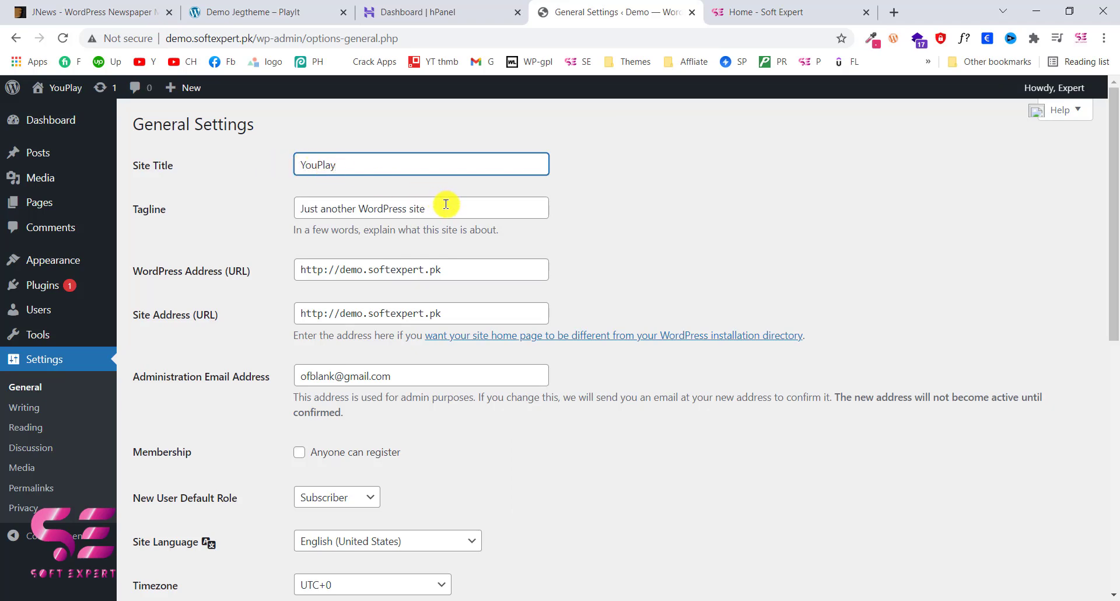
drag(445, 206, 219, 196)
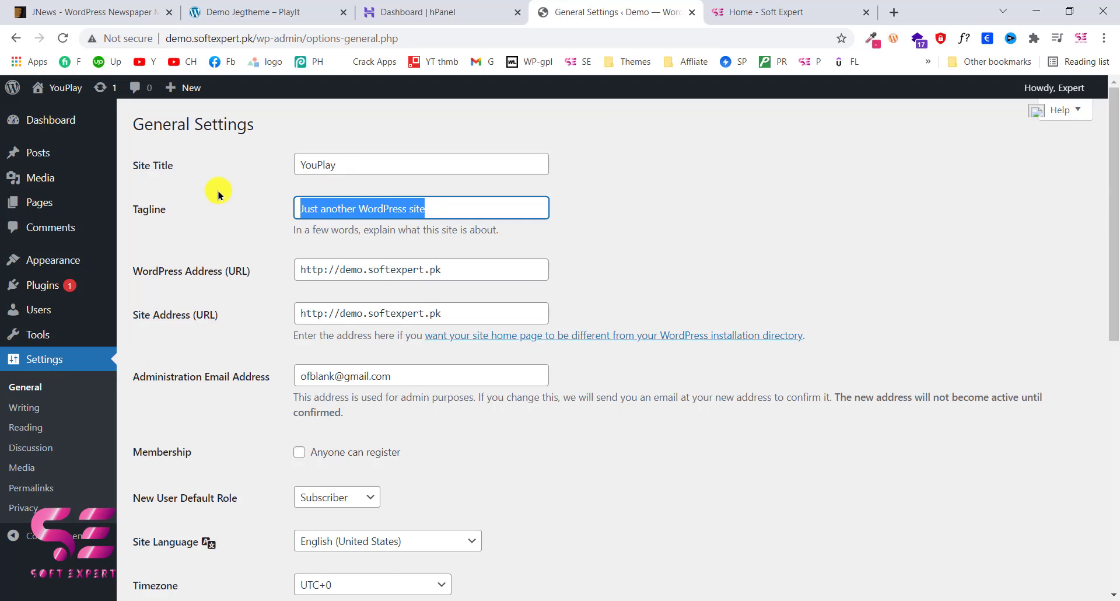
text(Video Sharing)
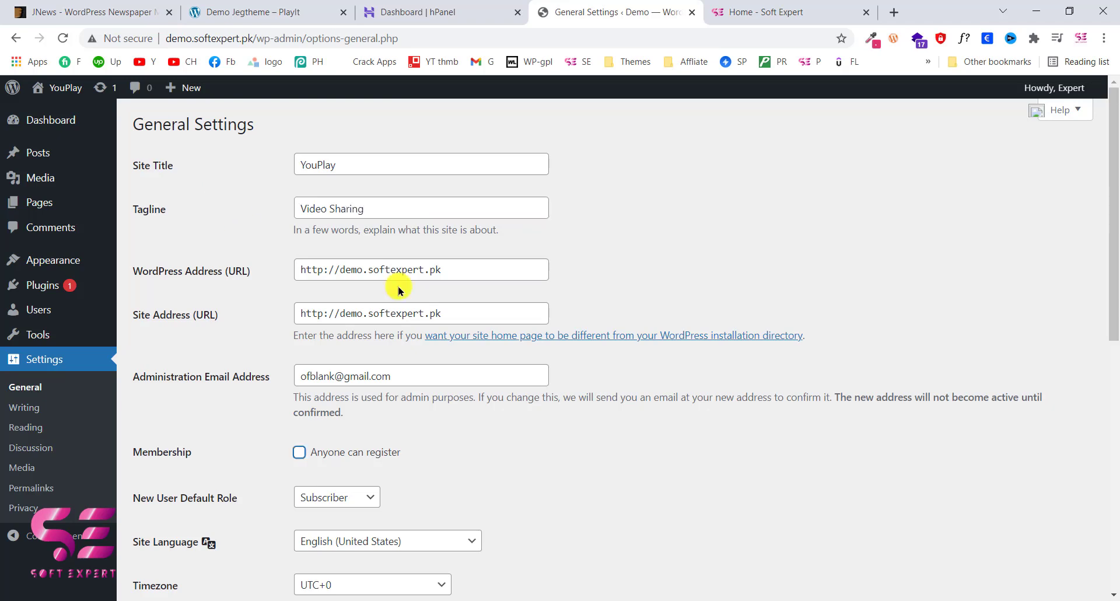
Allow anyone to register under Membership and save the general settings
scroll(401, 290, down, 5)
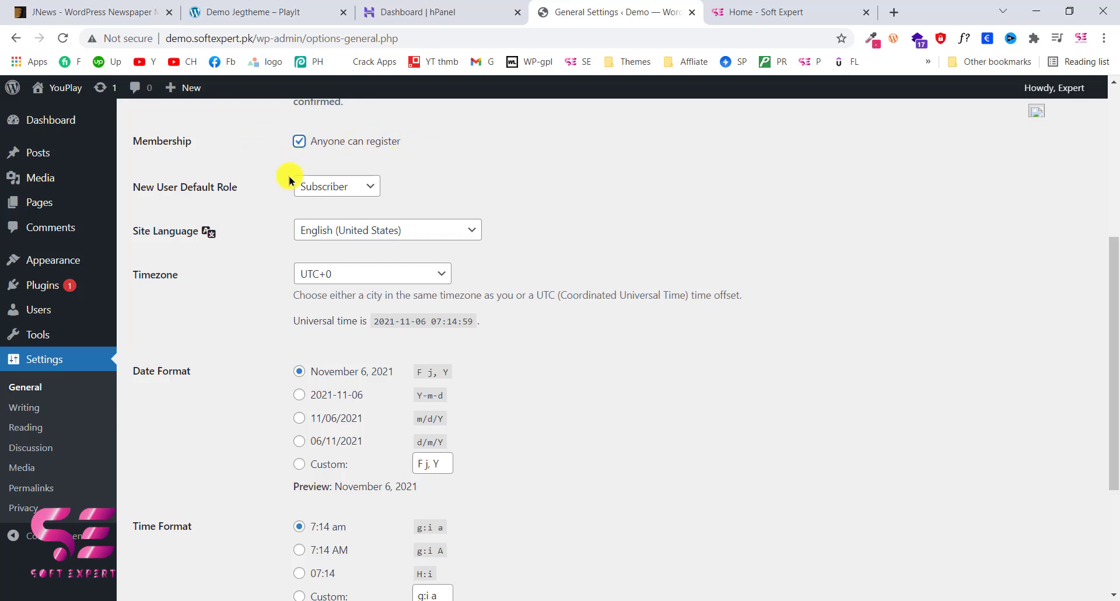
scroll(281, 349, down, 3)
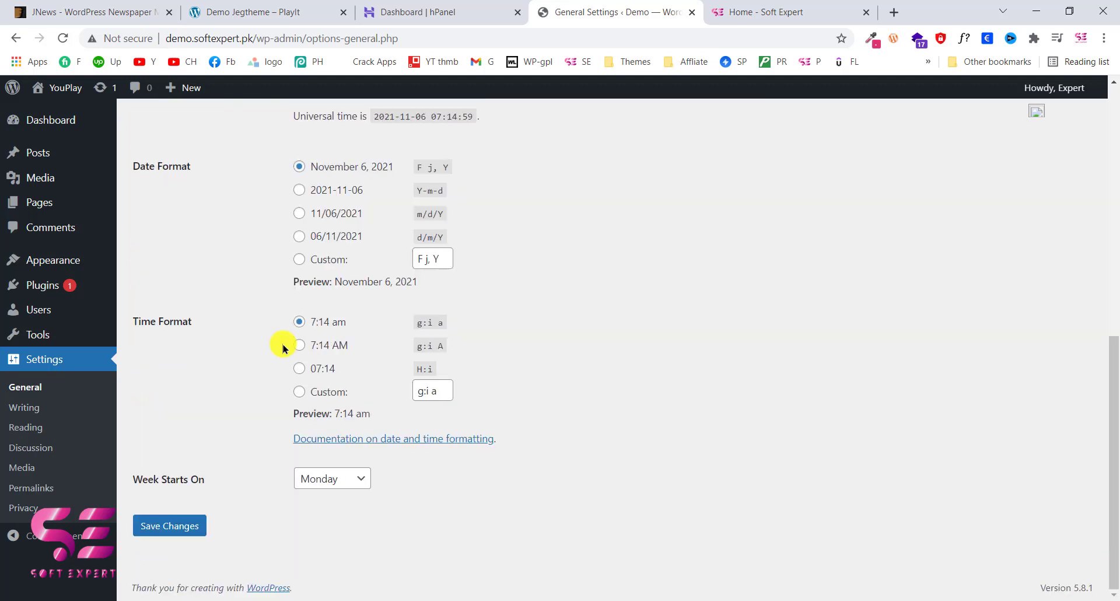
click(170, 530)
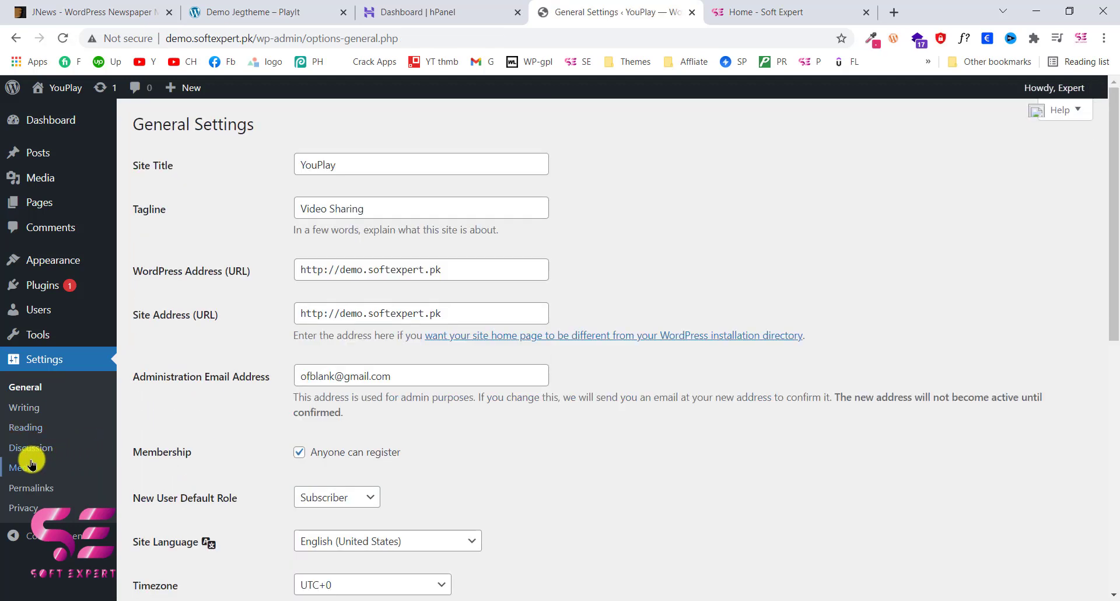
Set the permalink structure to Post name and save the permalink settings
click(29, 495)
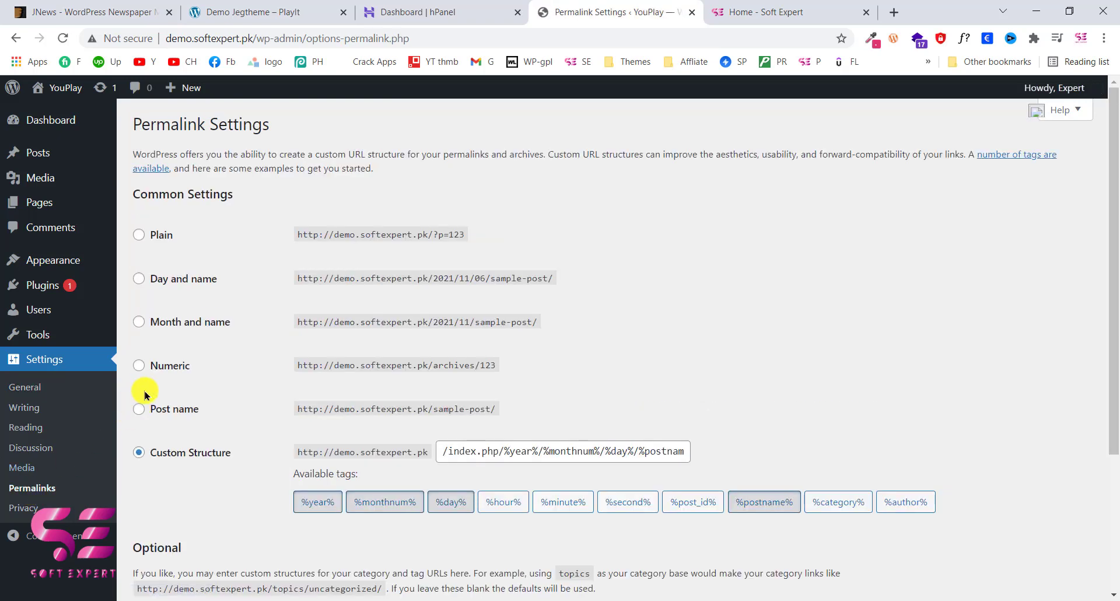
click(140, 410)
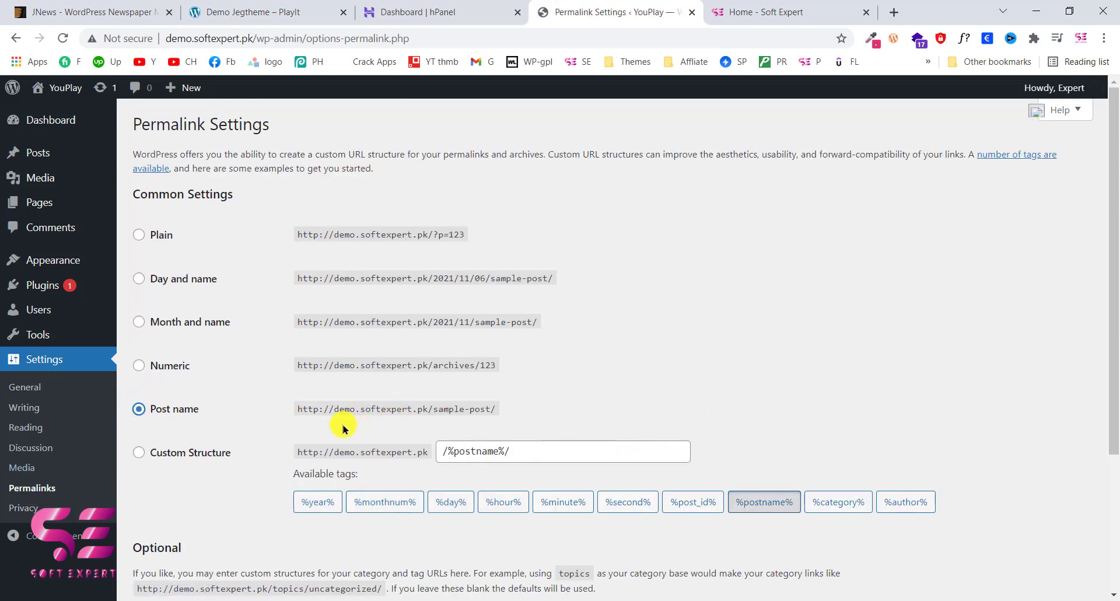
scroll(366, 429, down, 3)
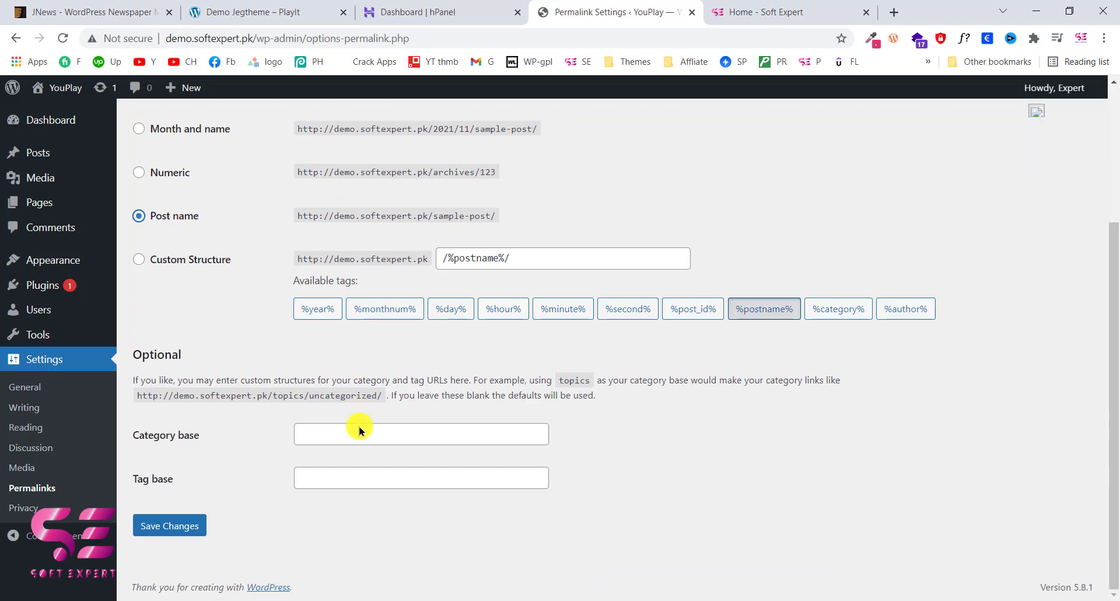
click(162, 527)
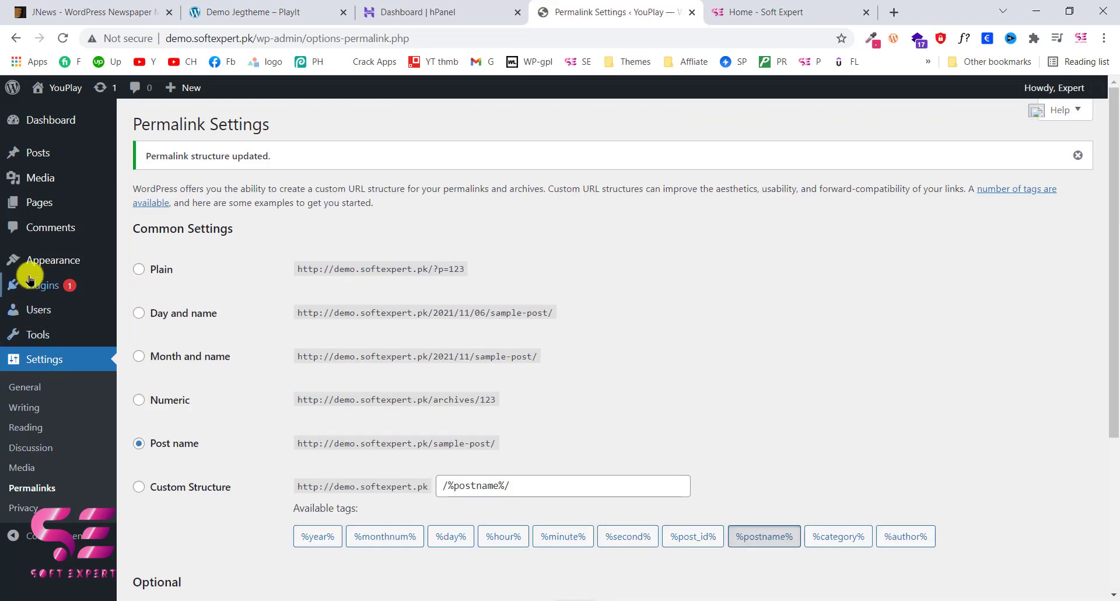
Open the installed themes and delete the Twenty Nineteen theme
mouse_move(41, 261)
click(135, 265)
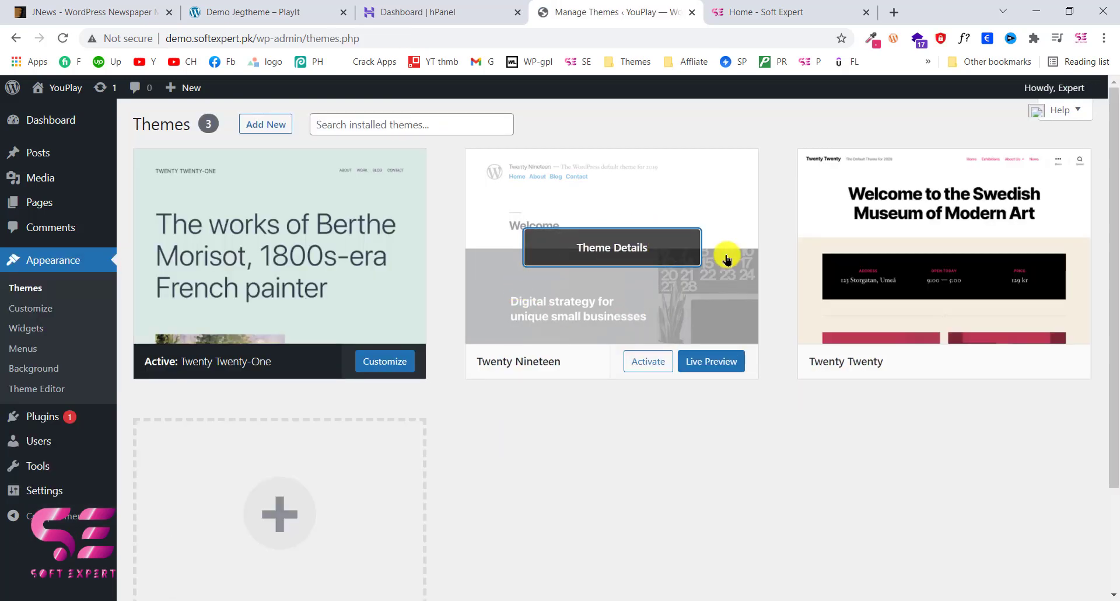
mouse_move(636, 253)
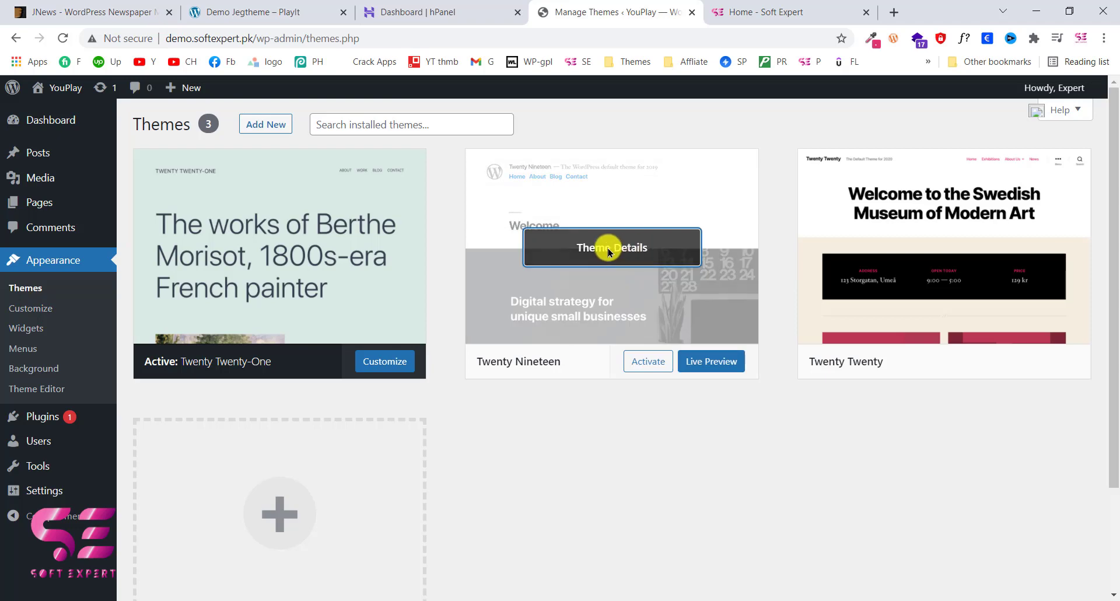
click(609, 252)
click(1066, 568)
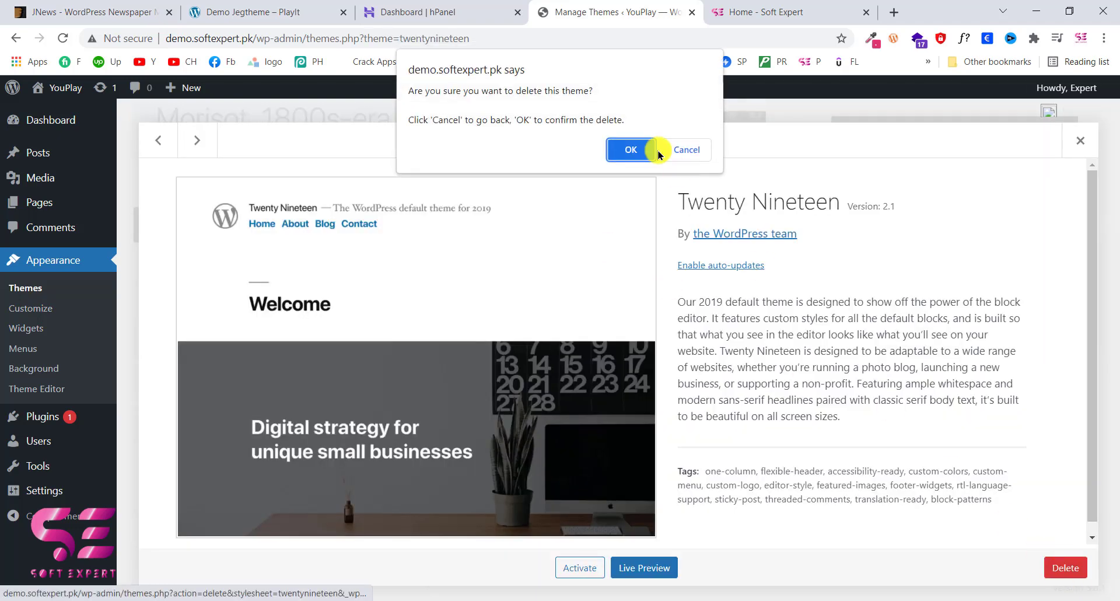
click(642, 150)
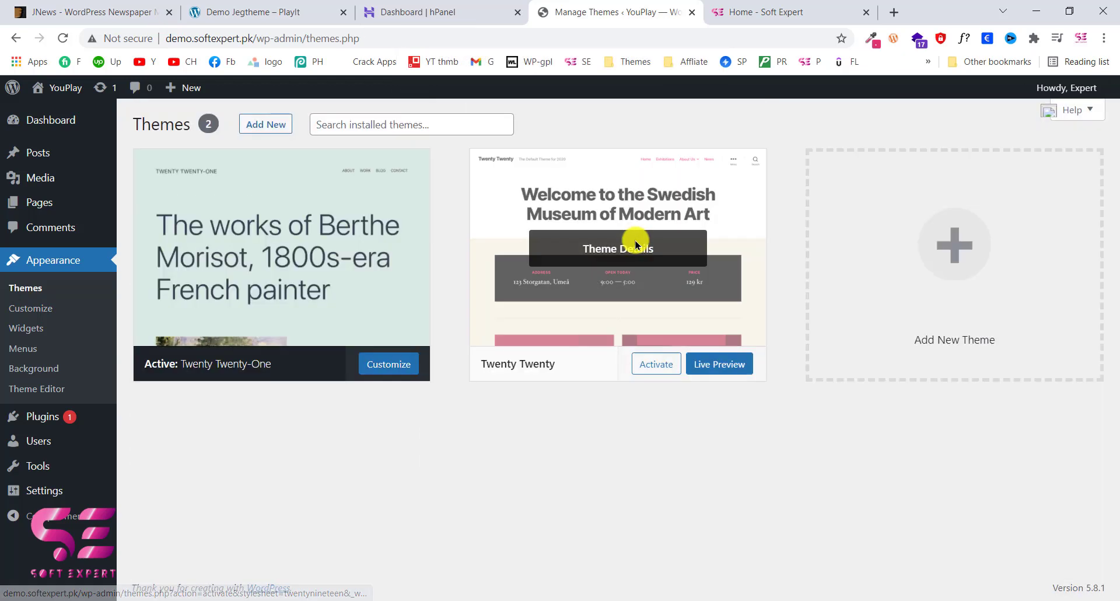
Delete the Twenty Twenty theme from the installed themes
click(610, 247)
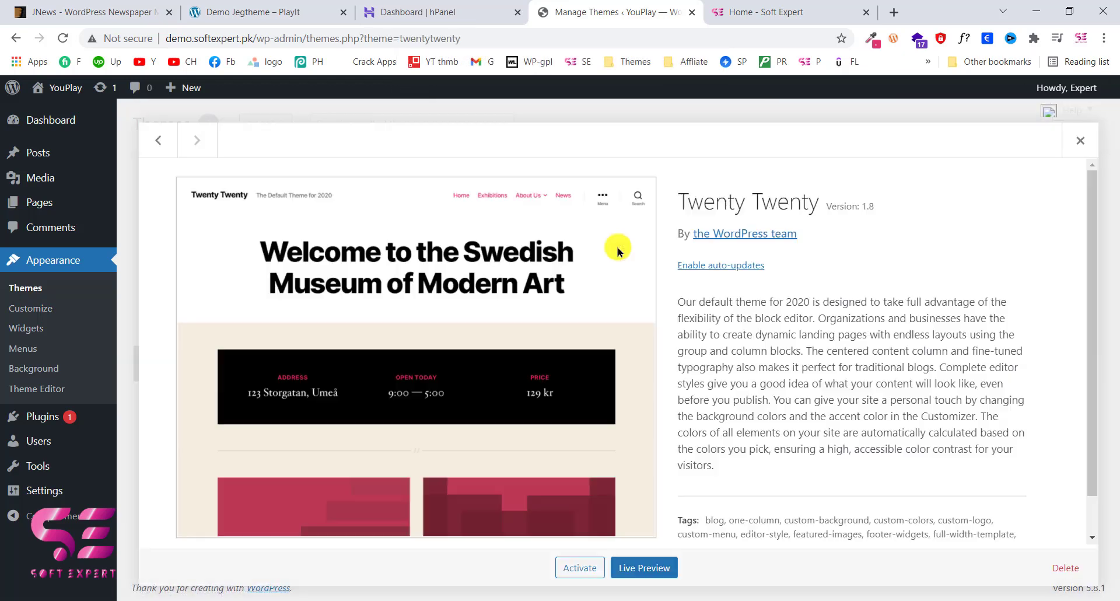
click(1062, 568)
click(642, 150)
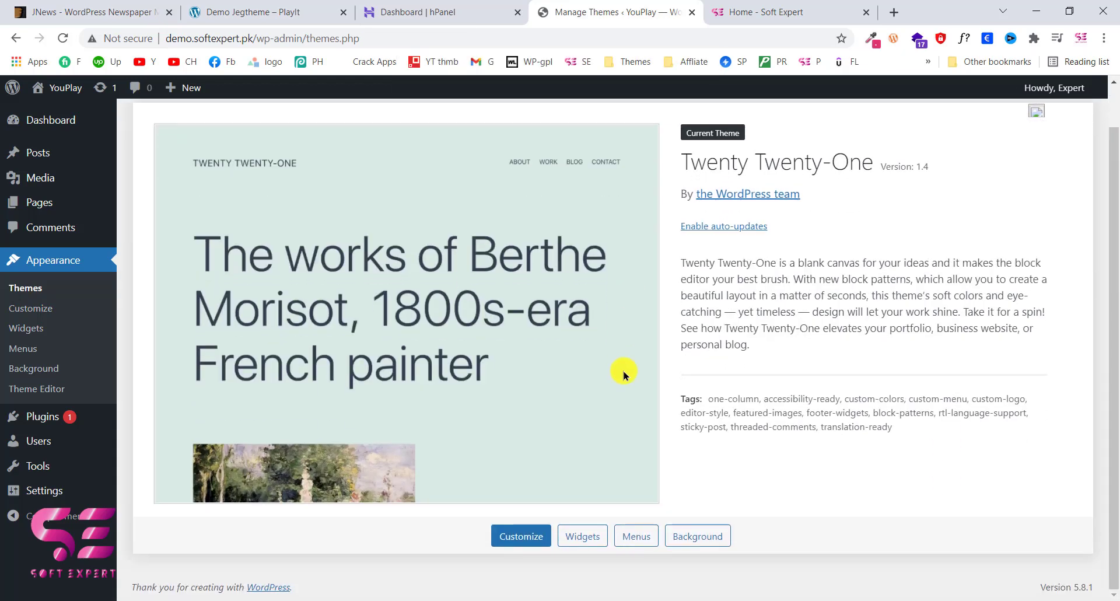
scroll(623, 374, up, 1)
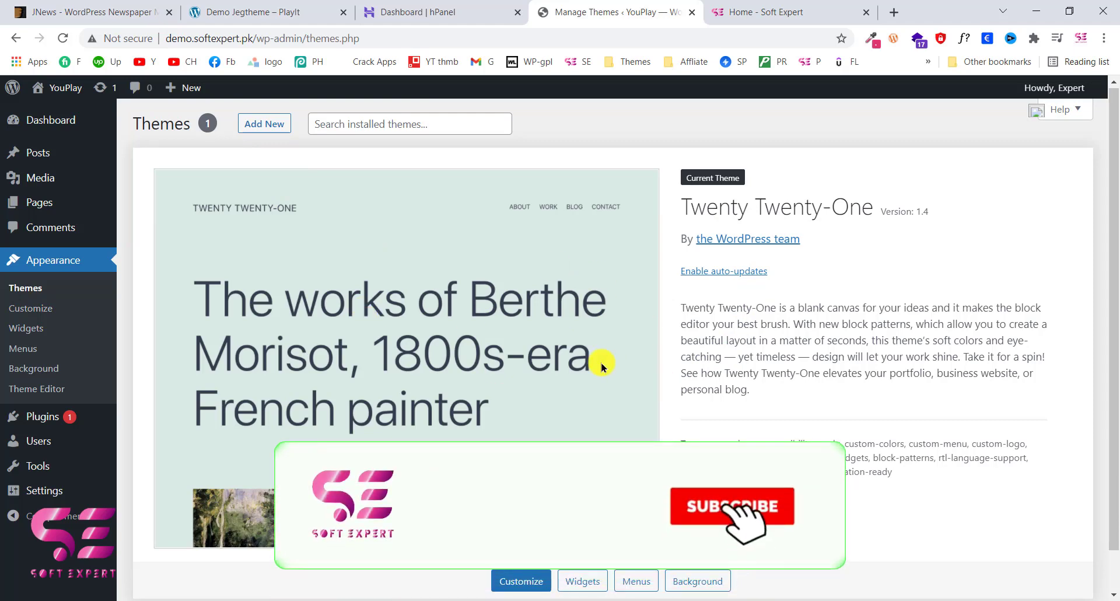
View the home page of the PlayIt demo site and the JNews theme's sales page
click(275, 12)
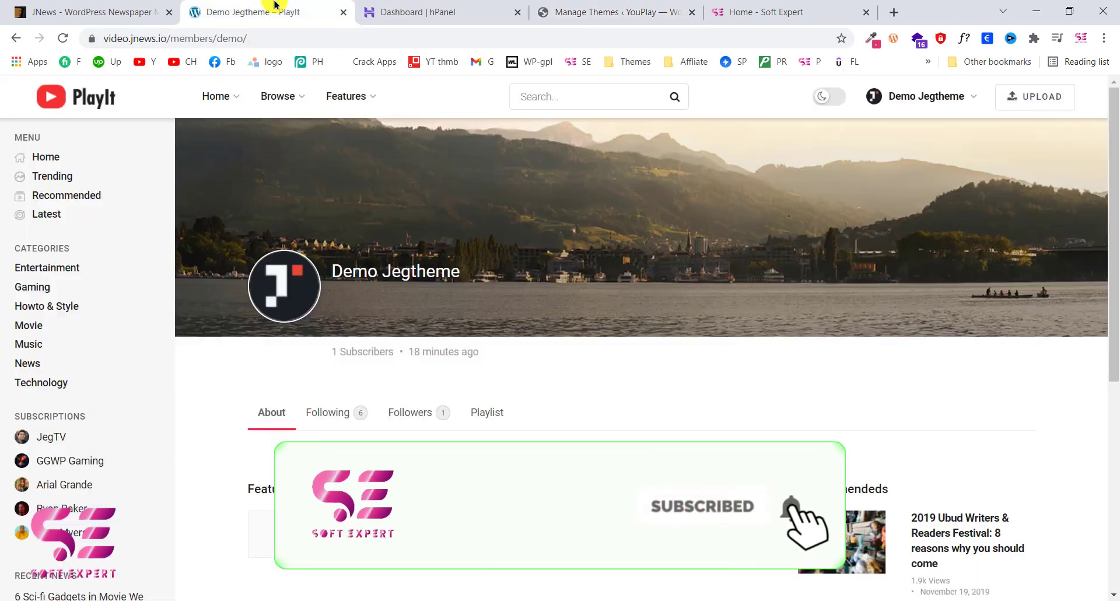
click(88, 107)
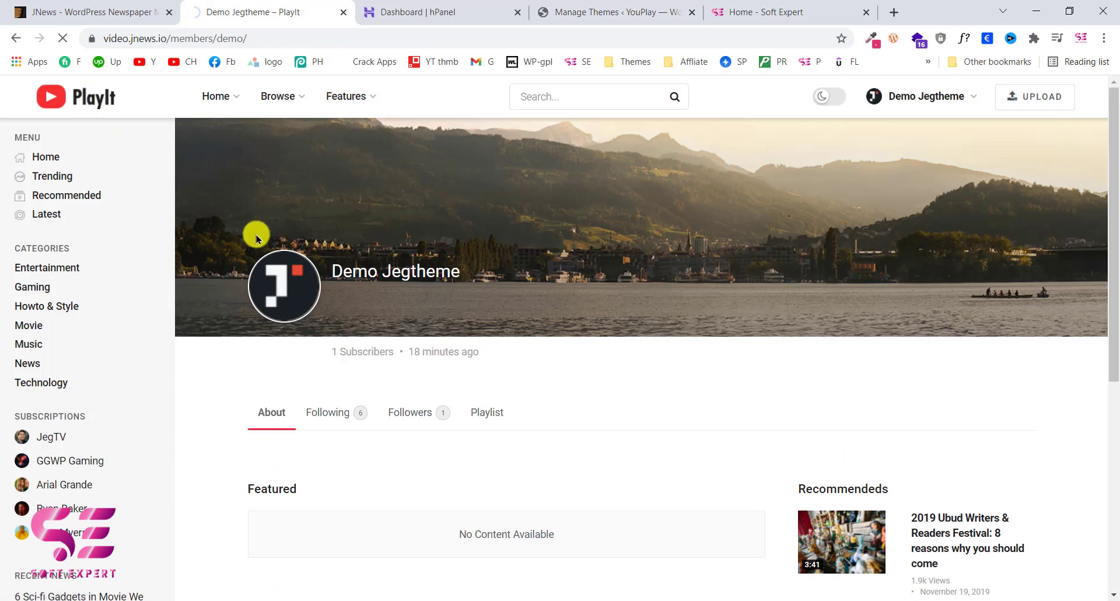
click(85, 5)
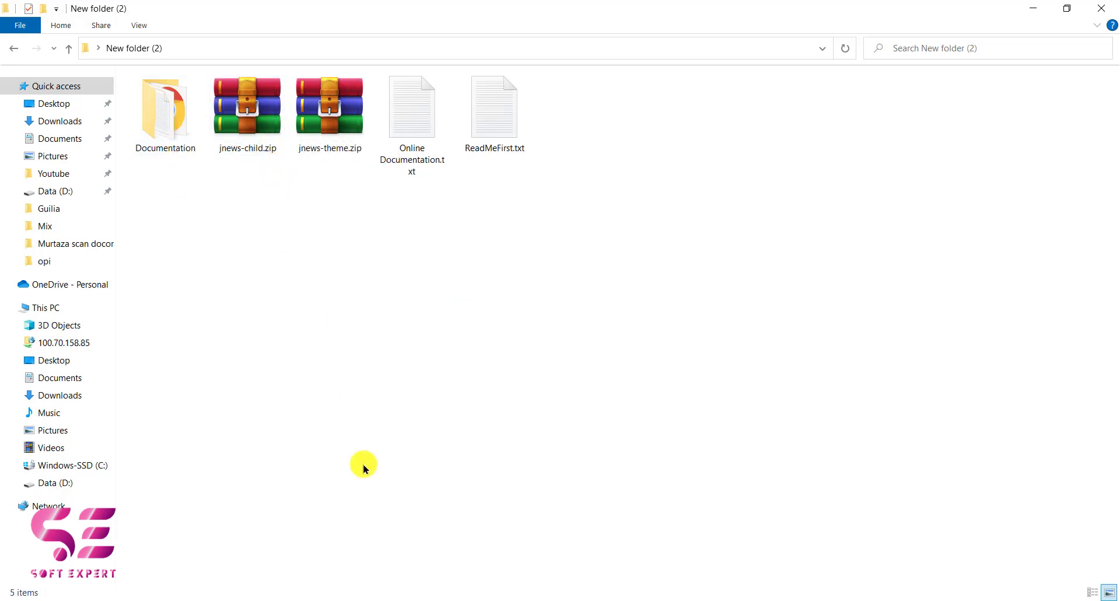
Switch back to the browser and open the upload form for adding a new theme
key(alt+Tab)
key(alt+Tab)
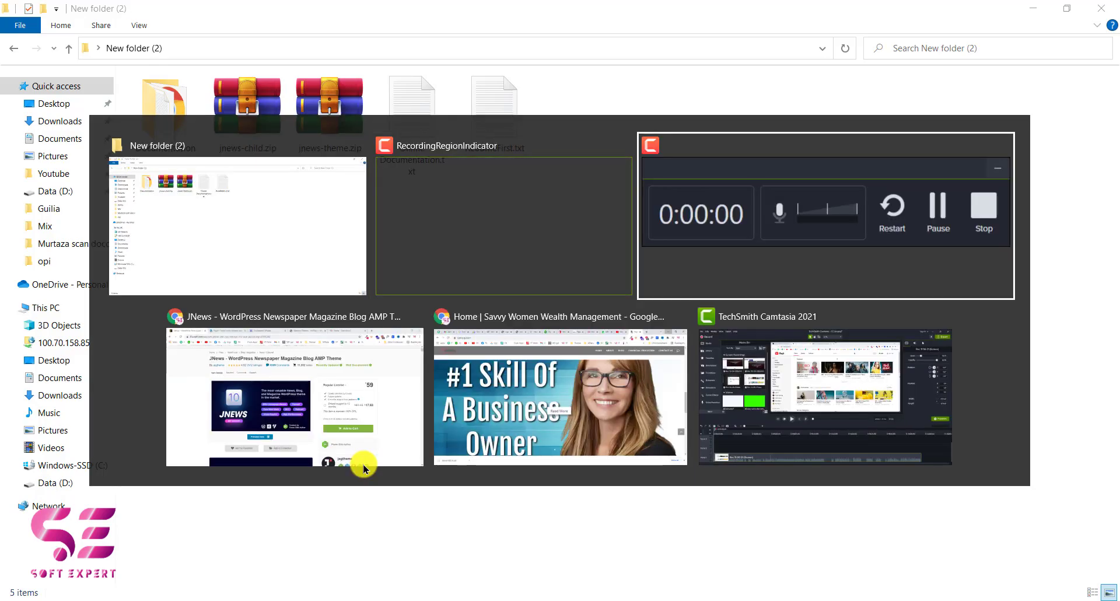
click(363, 469)
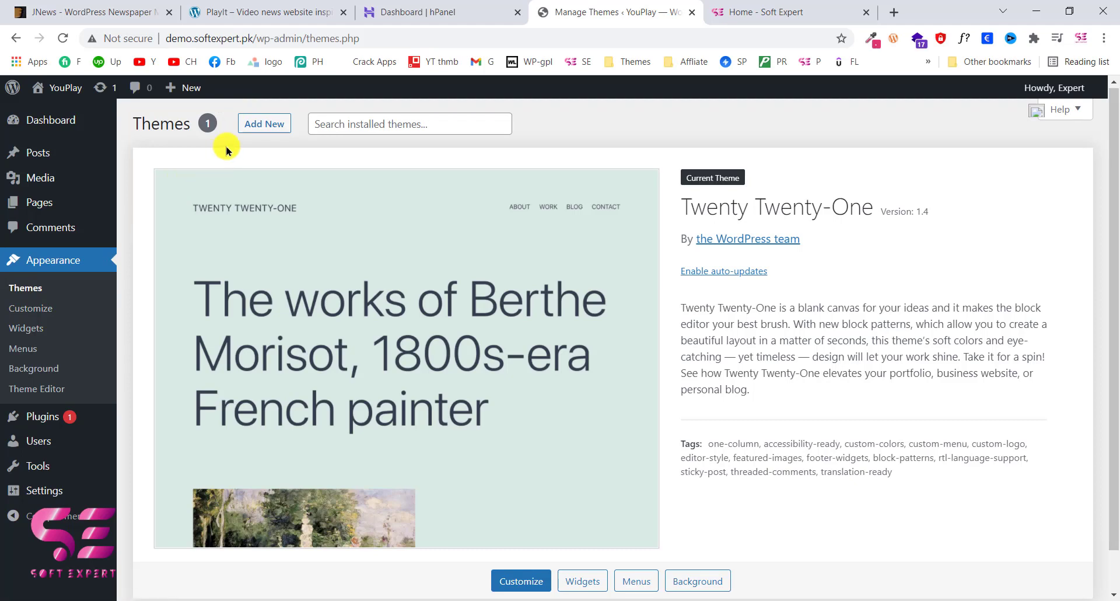
click(271, 125)
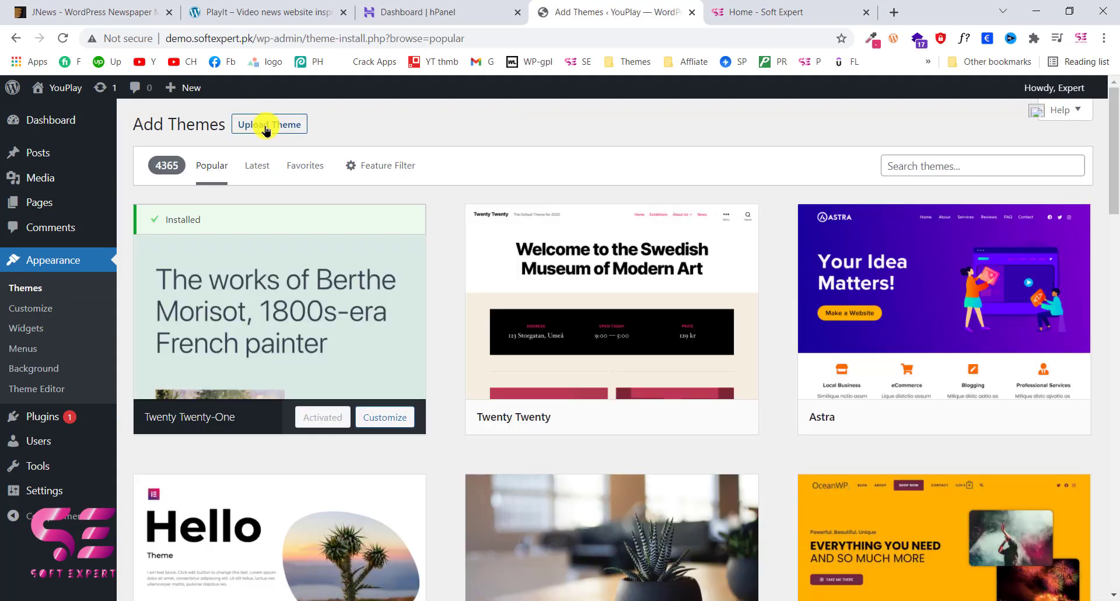
click(266, 129)
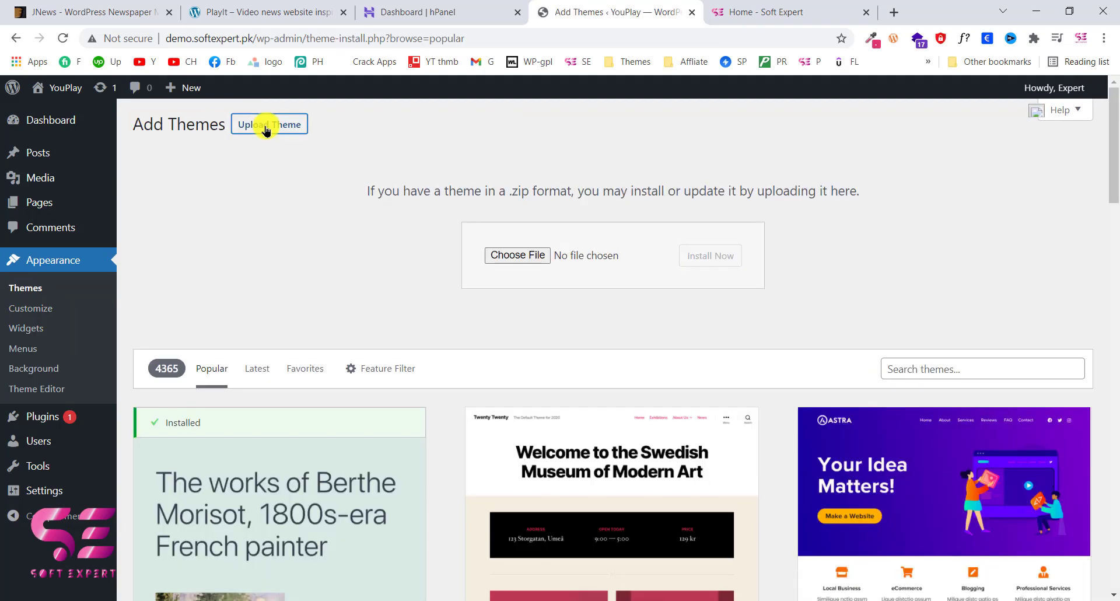
Install the theme from jnews-theme.zip in the desktop's New folder (2) and activate it
click(509, 257)
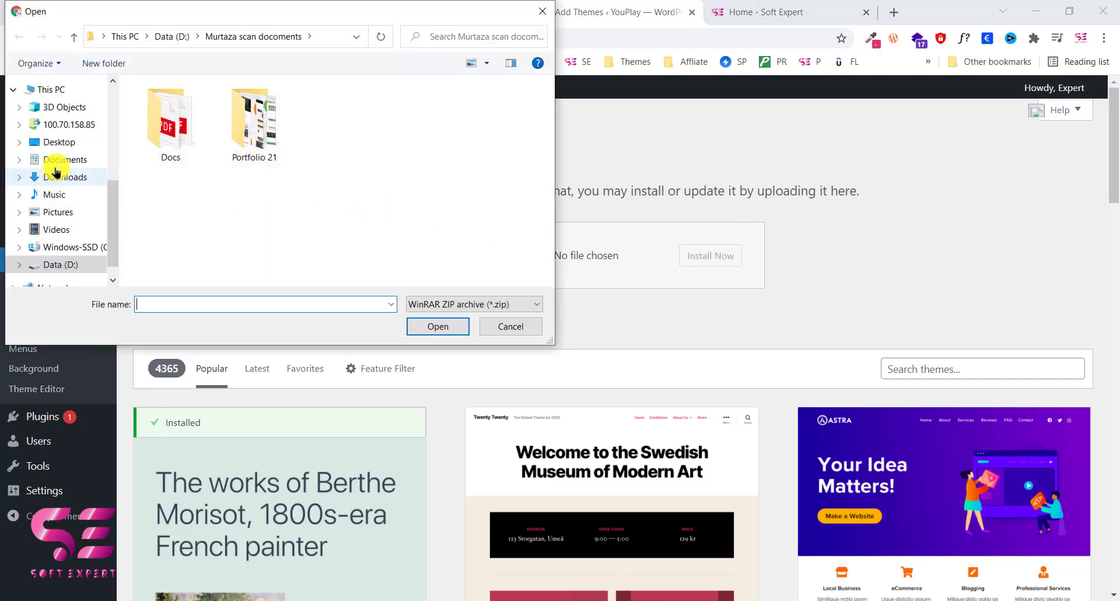
click(60, 143)
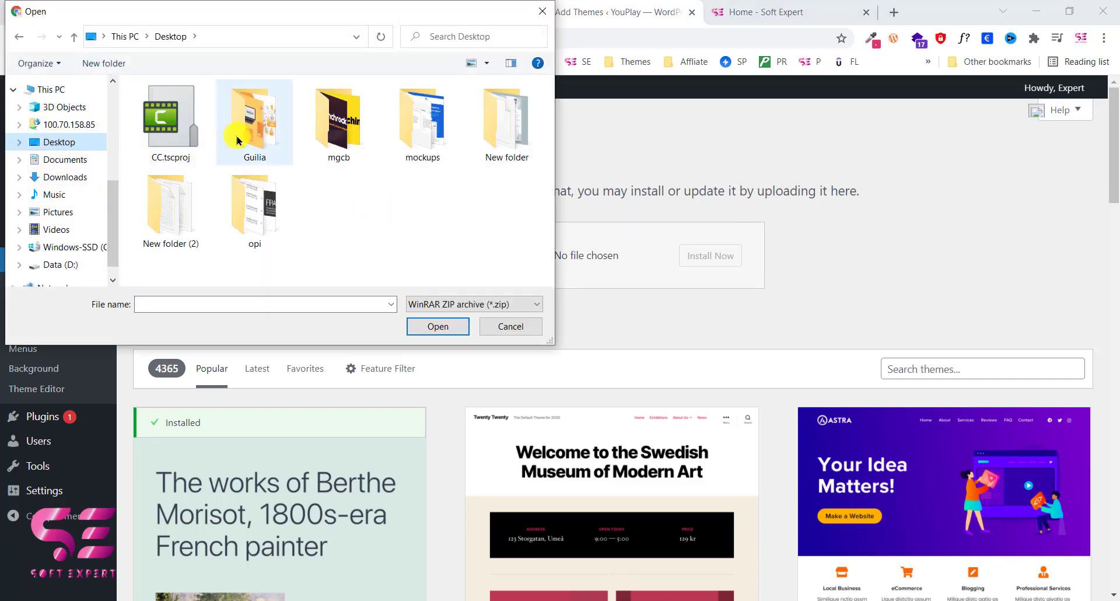
double_click(175, 207)
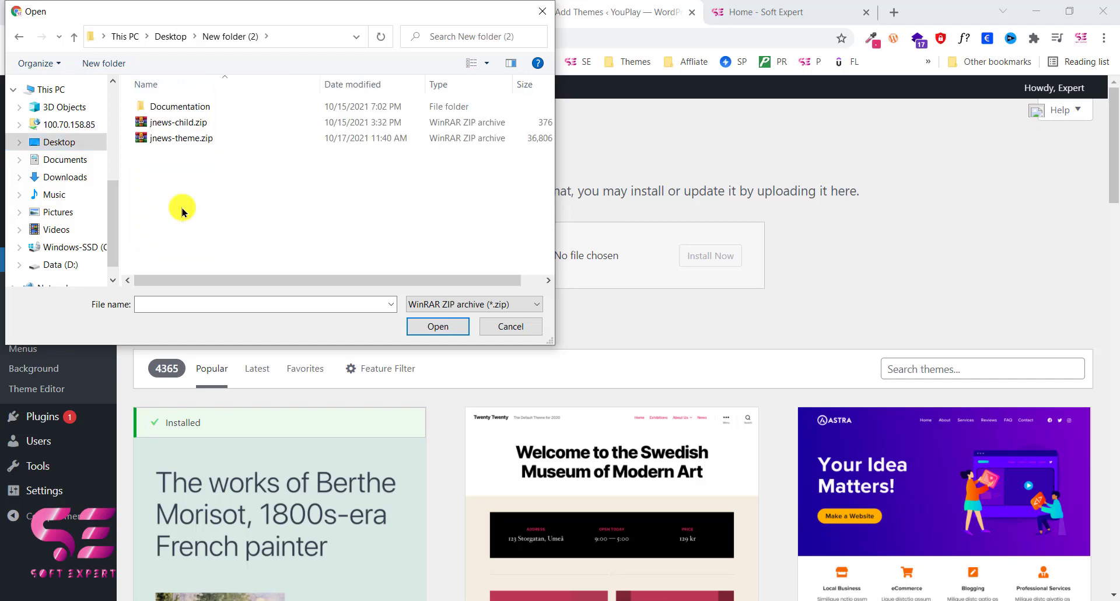
click(183, 141)
click(414, 321)
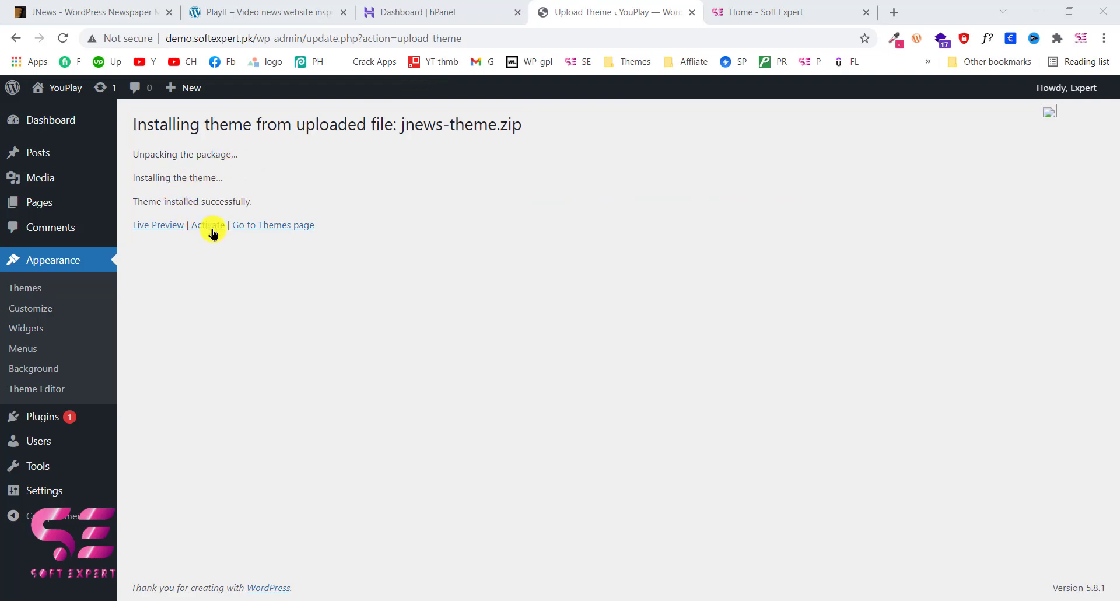
click(214, 228)
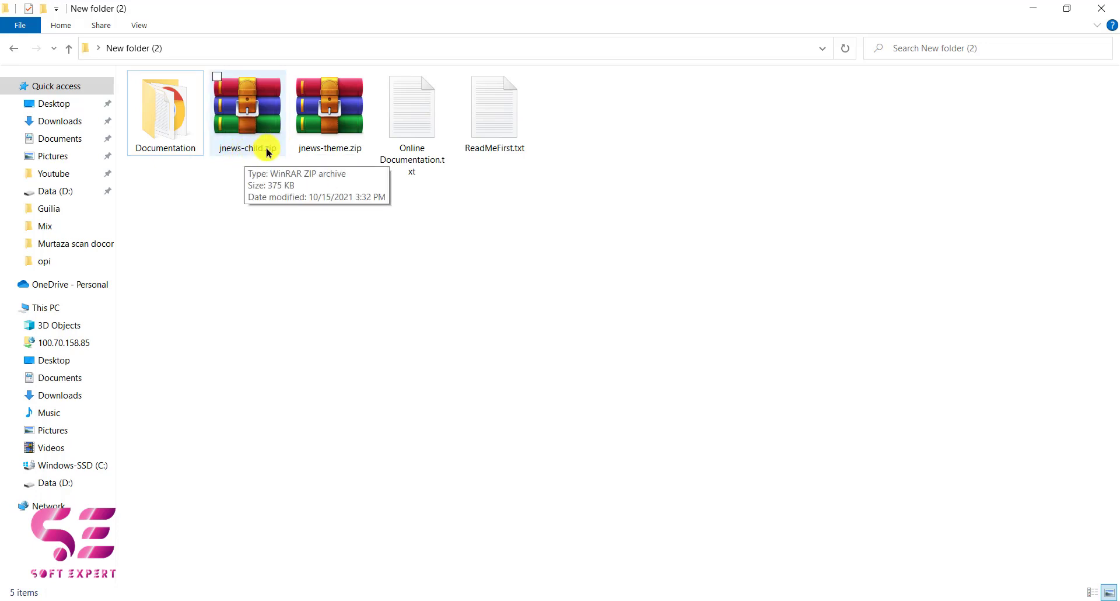
Look over the JNews welcome dashboard in the browser and compare it with the PlayIt demo site's home page
click(1037, 8)
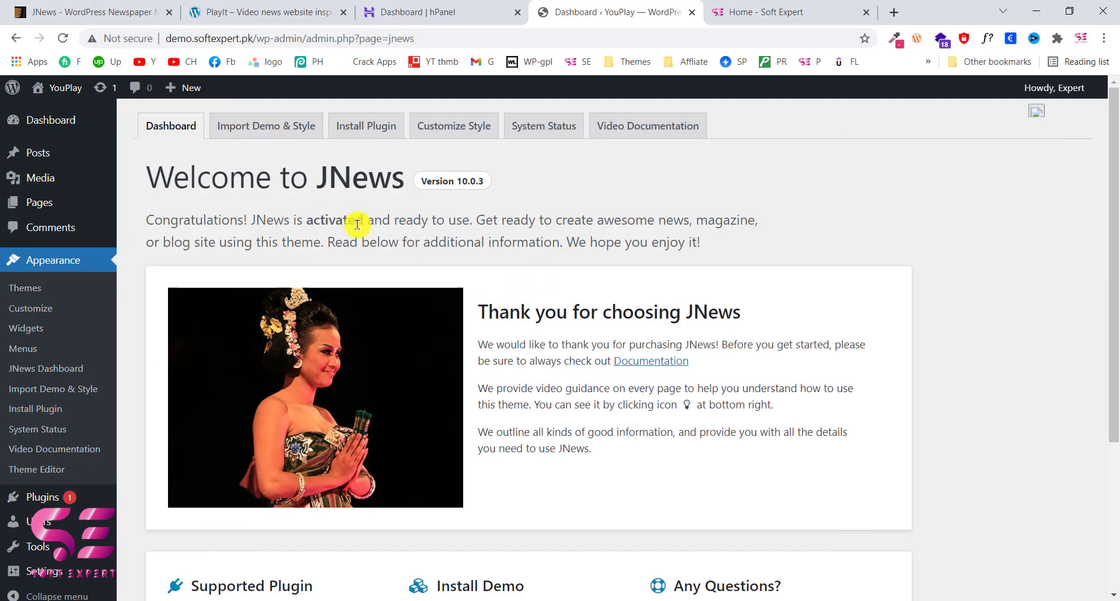
key(ctrl+shift+Page_Up)
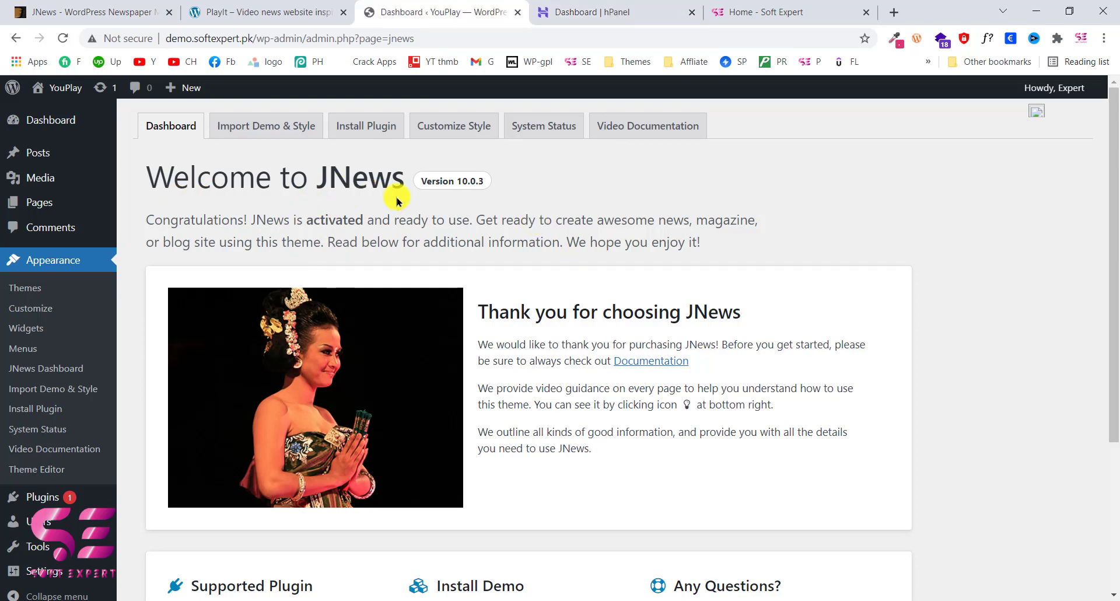
scroll(395, 196, down, 4)
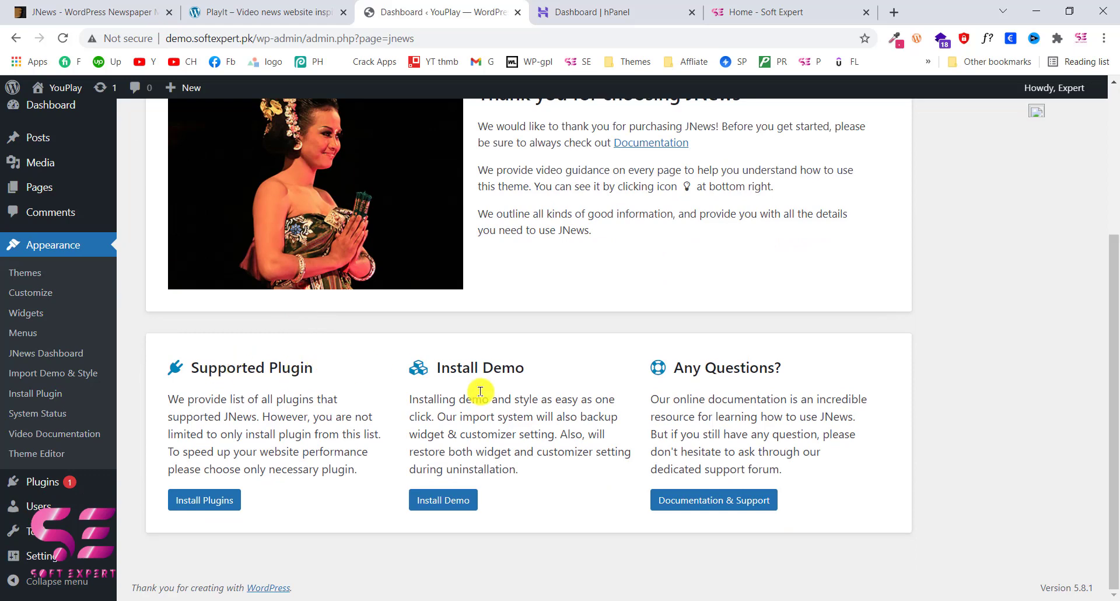
scroll(622, 489, up, 4)
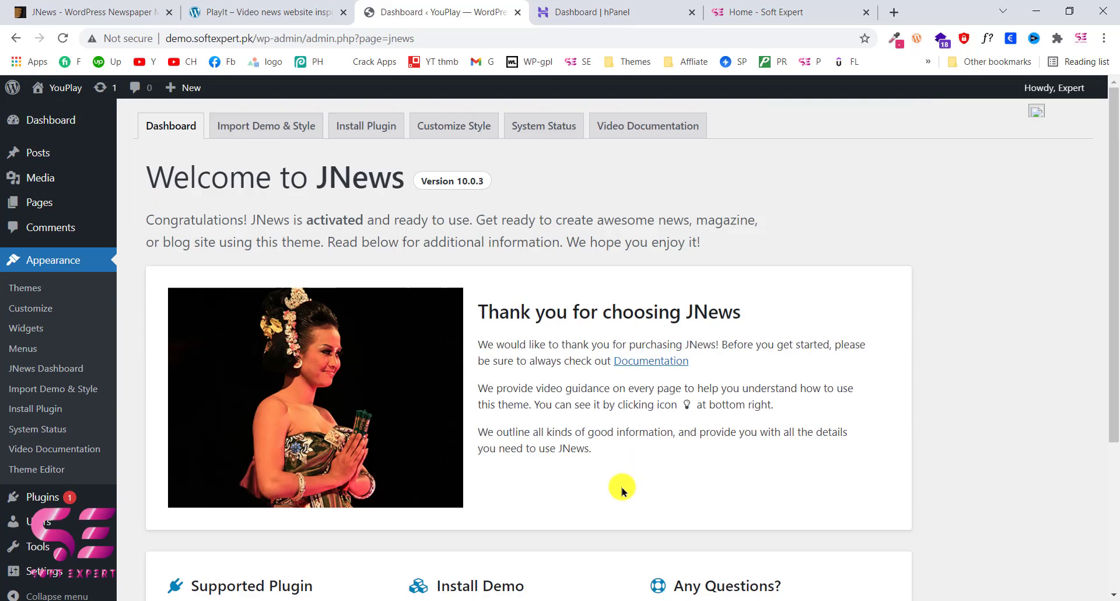
click(266, 13)
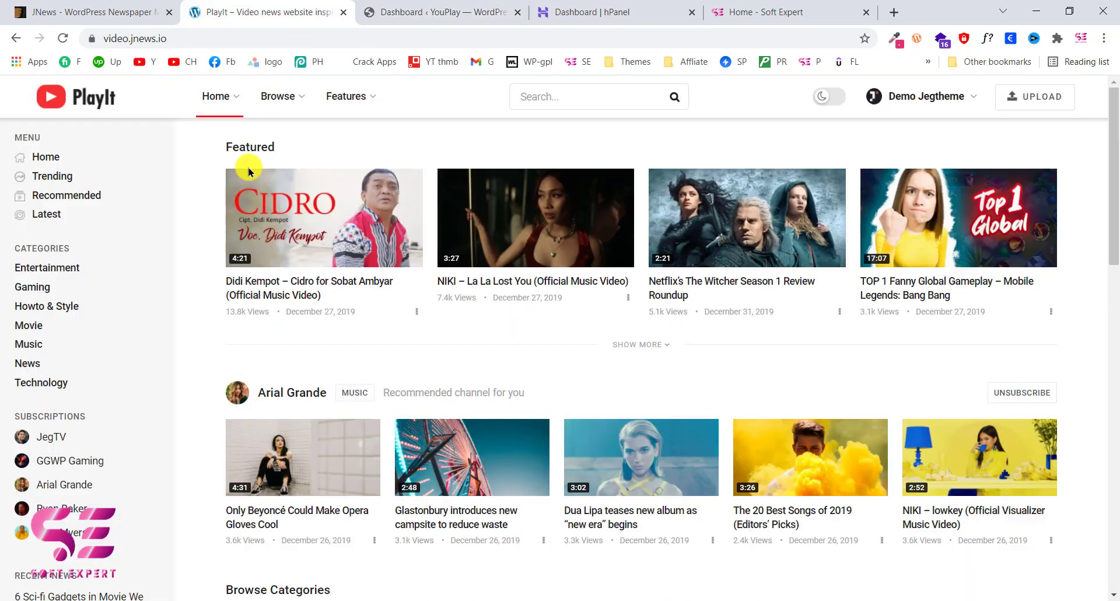
click(420, 7)
Open the JNews Import Demo & Style page and find the PlayIt demo in the gallery
click(275, 125)
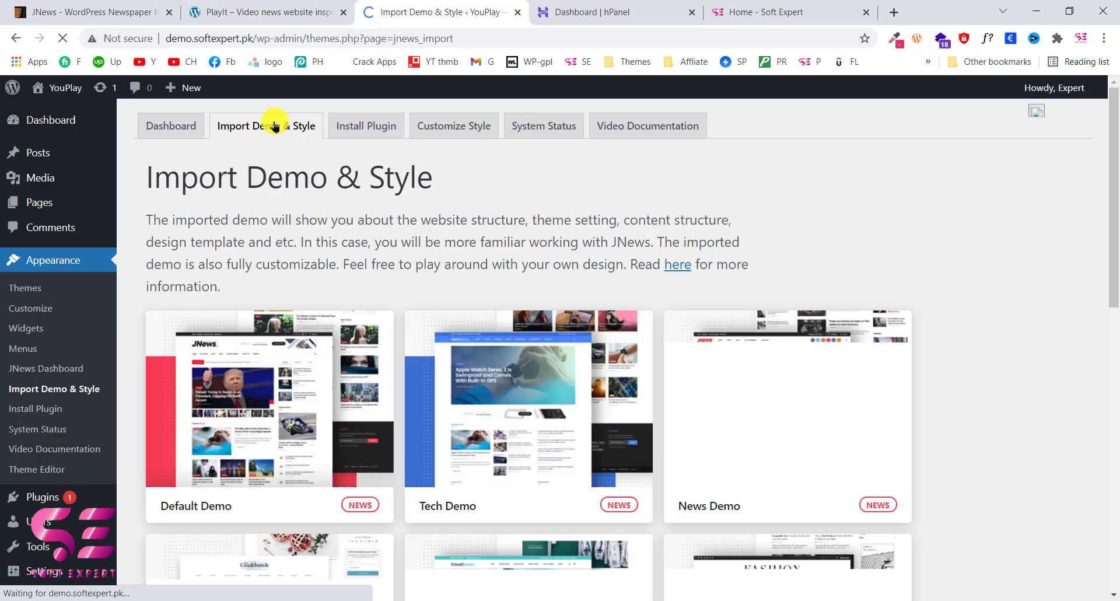
mouse_move(690, 327)
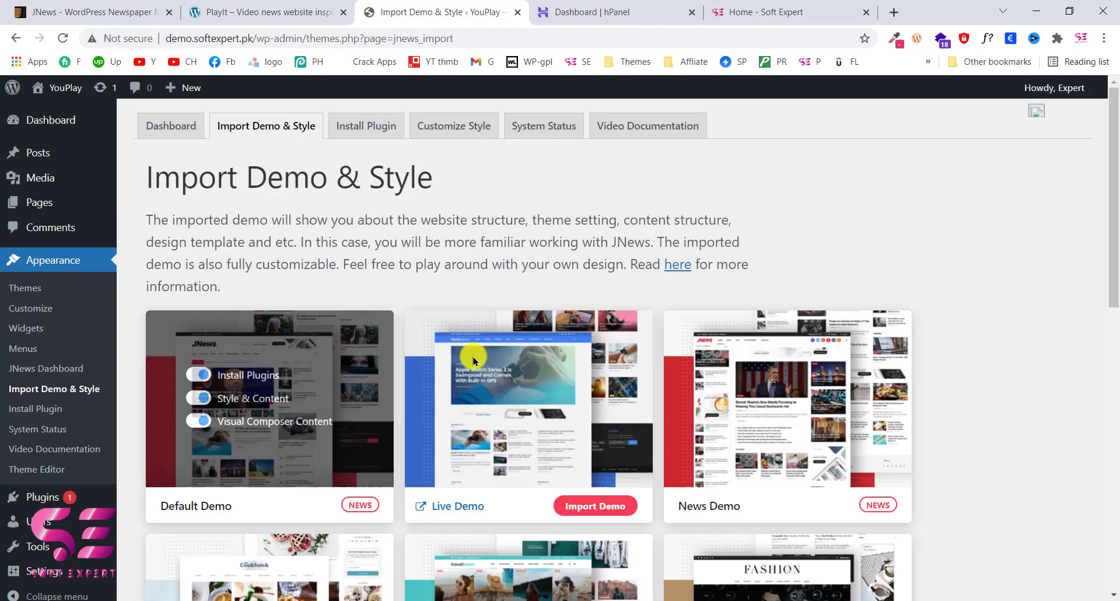
scroll(470, 359, down, 3)
mouse_move(472, 360)
scroll(723, 225, up, 1)
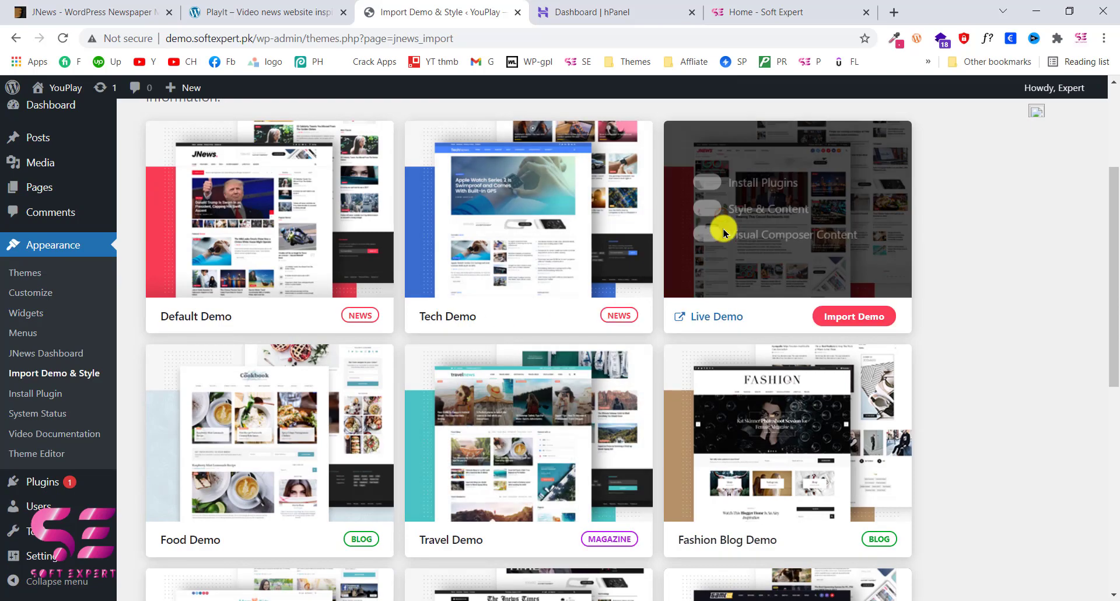
scroll(535, 283, down, 4)
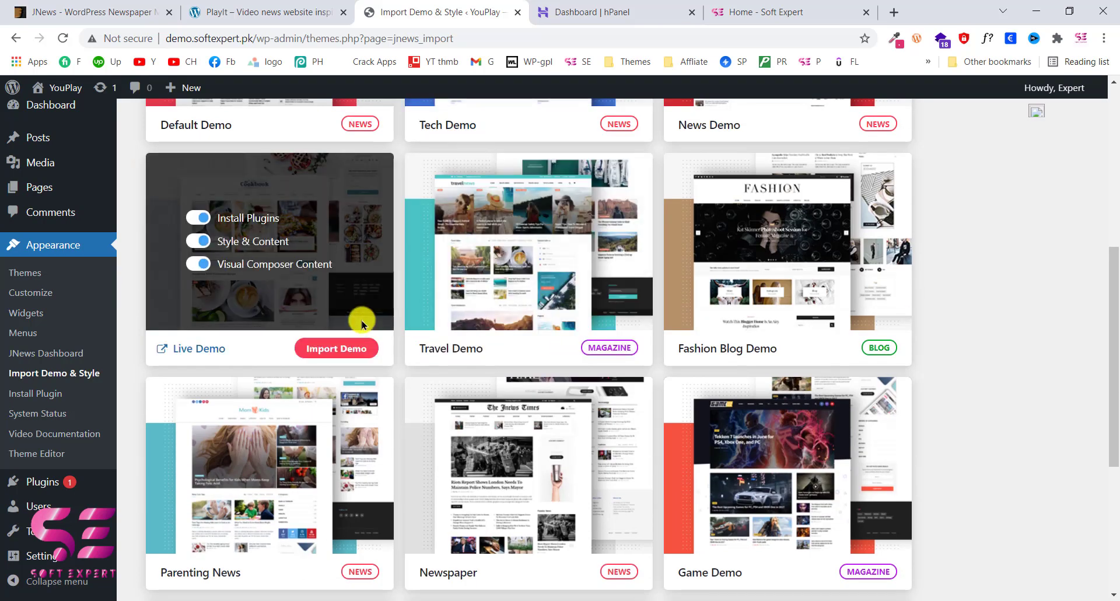
scroll(1000, 308, down, 15)
scroll(1005, 313, down, 3)
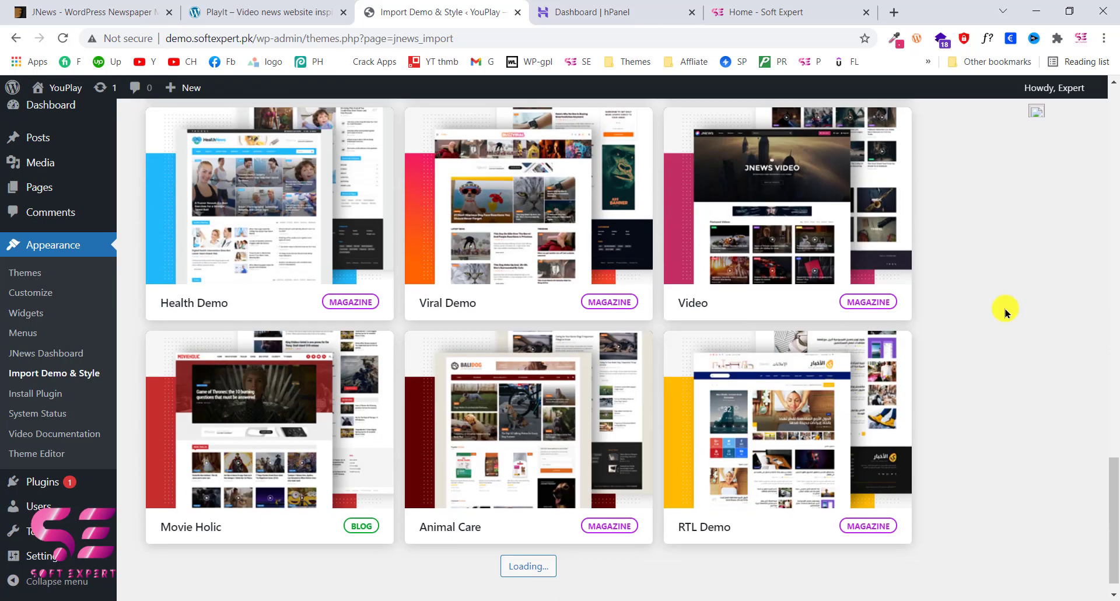
scroll(1005, 314, down, 4)
scroll(1005, 313, down, 5)
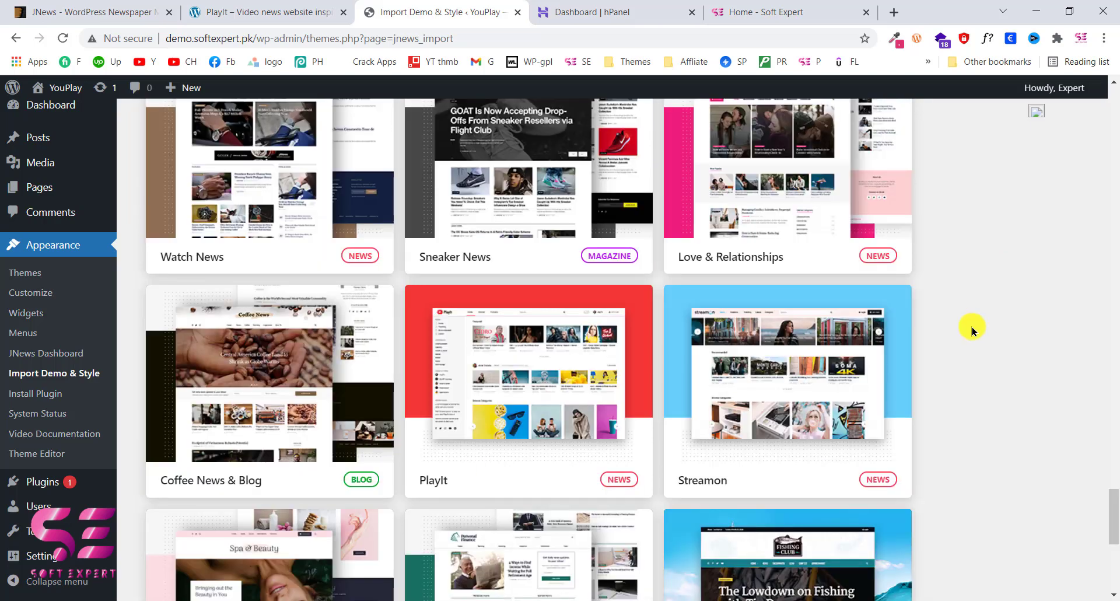
mouse_move(493, 381)
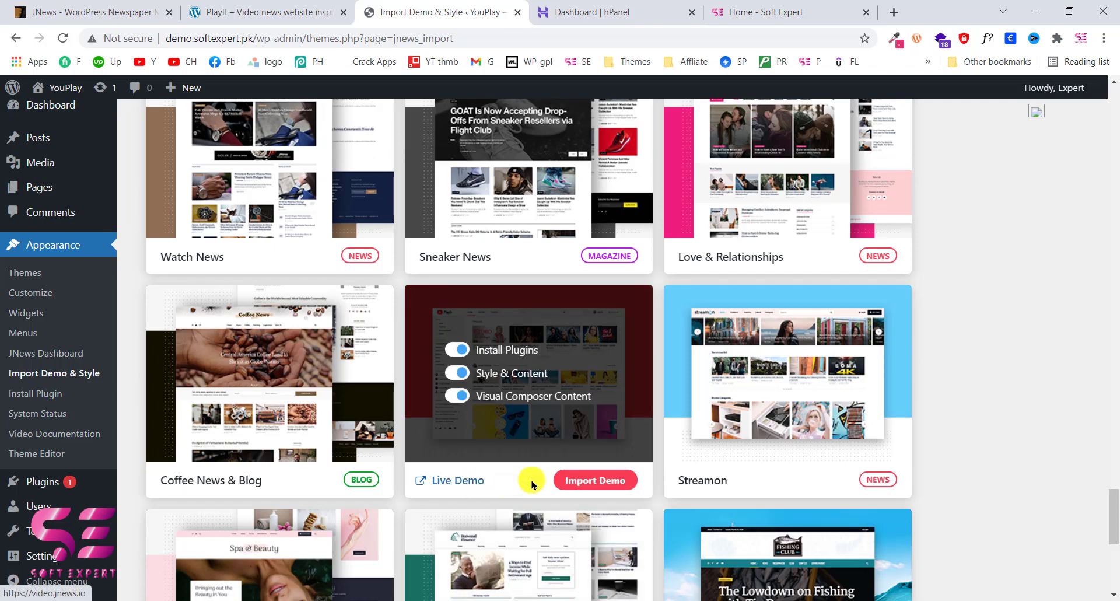
Import the PlayIt demo with Install Plugins, Style & Content and Visual Composer Content enabled, accepting the Important Notice
click(573, 484)
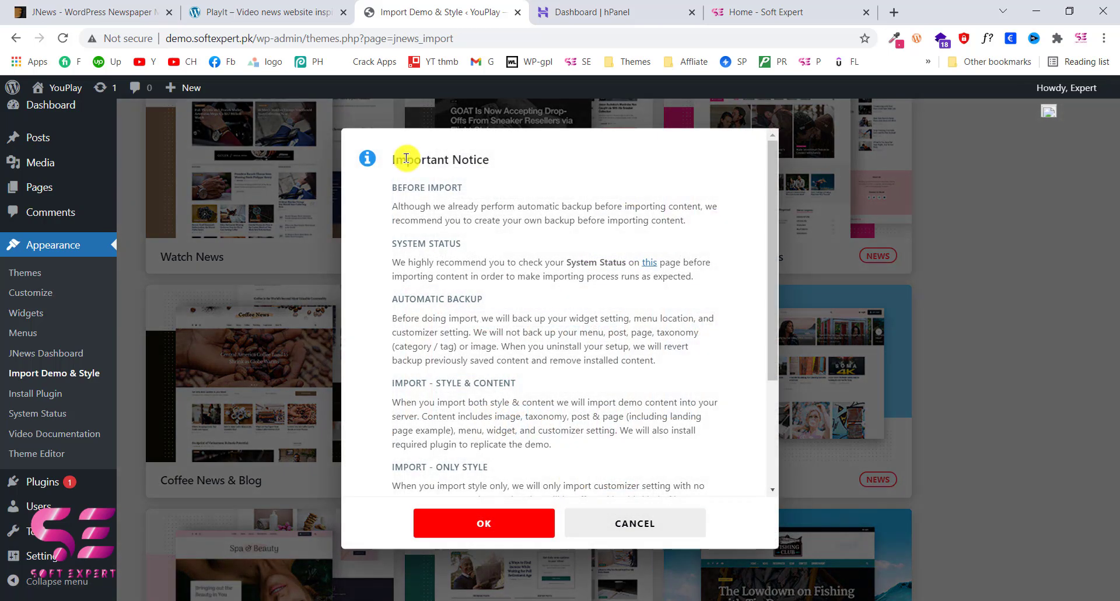
scroll(440, 244, down, 3)
scroll(440, 244, up, 3)
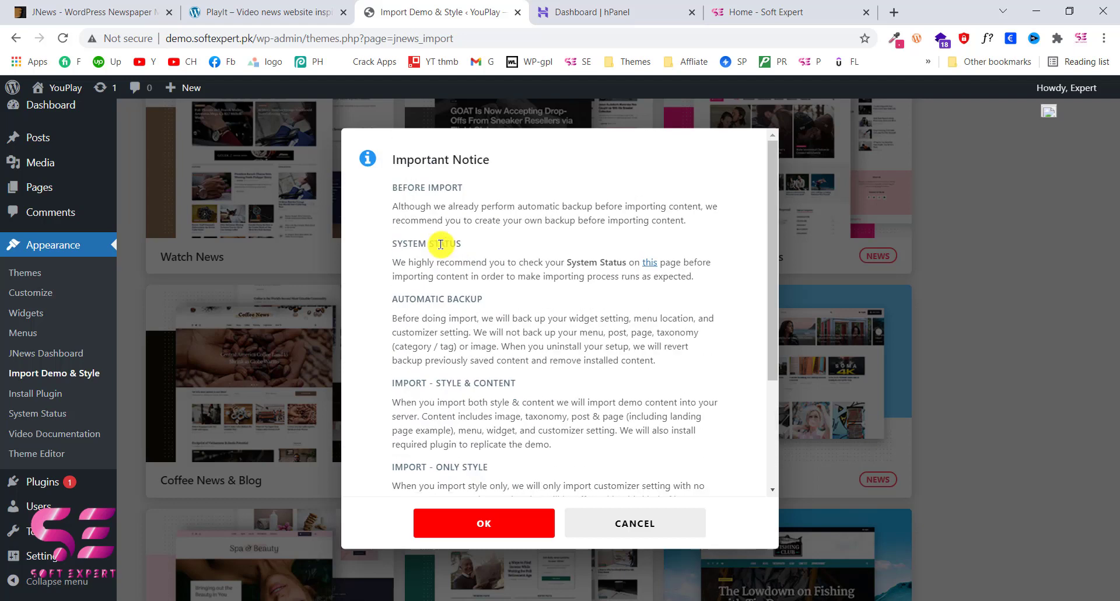
scroll(432, 343, down, 3)
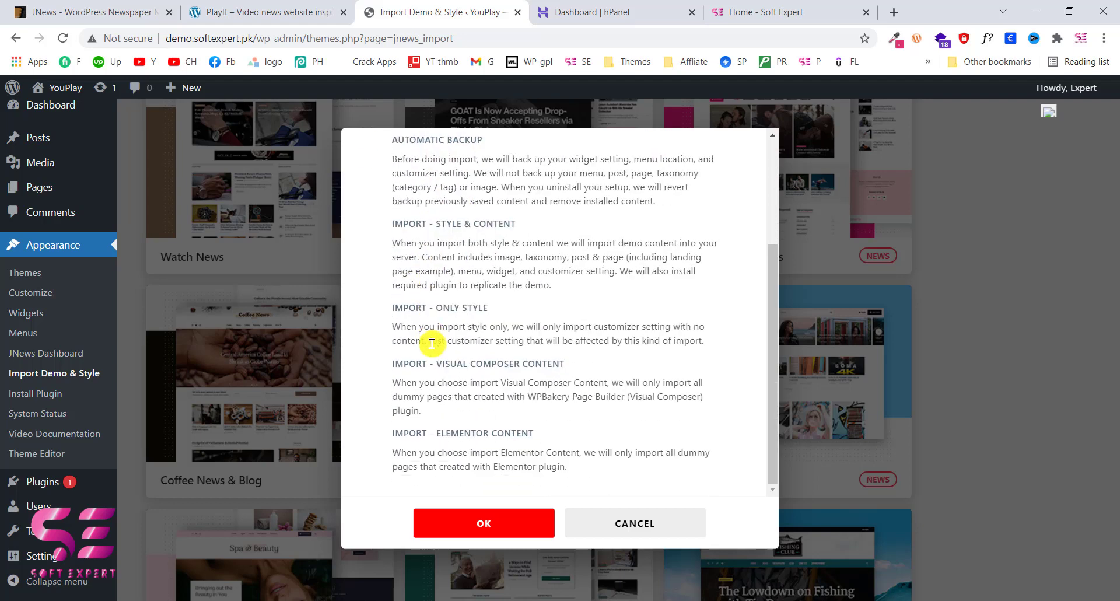
click(449, 523)
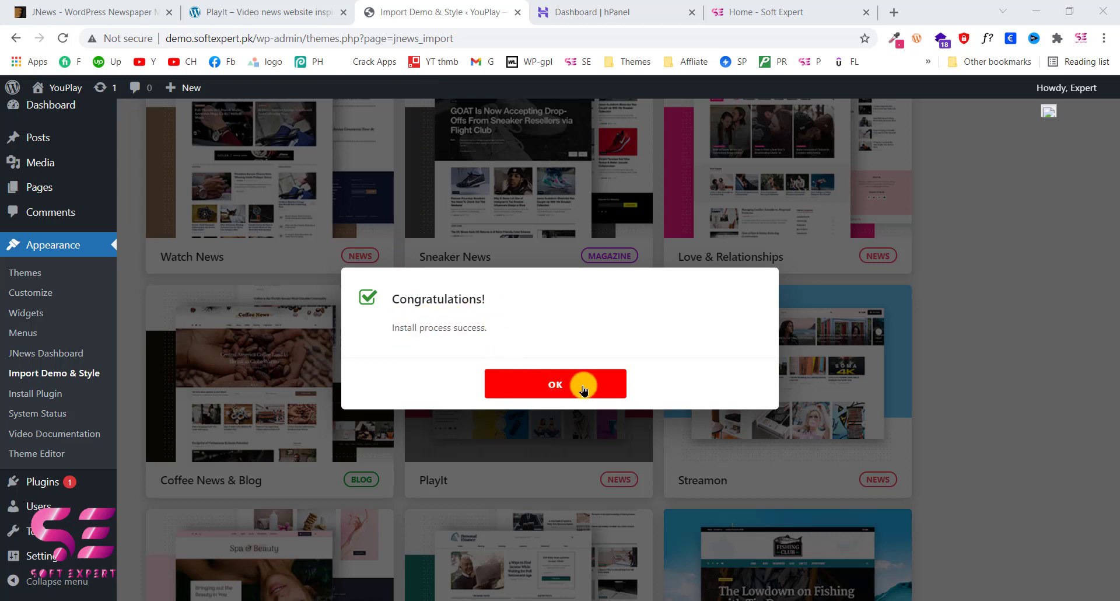
click(581, 385)
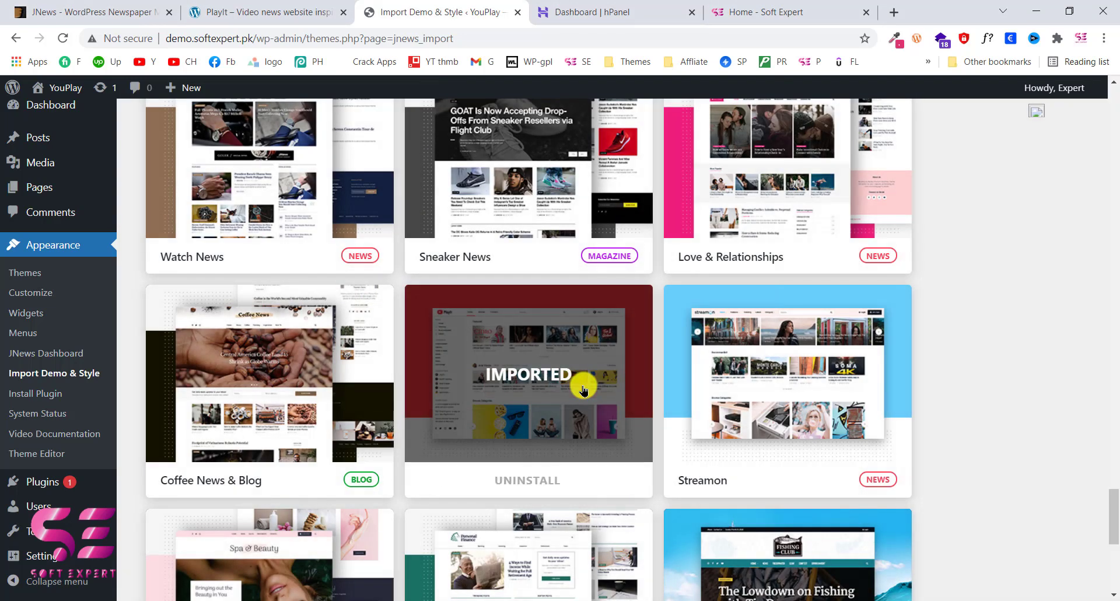
Open the YouPlay site in a new browser tab and examine its home page layout, menus and sidebar
mouse_move(69, 88)
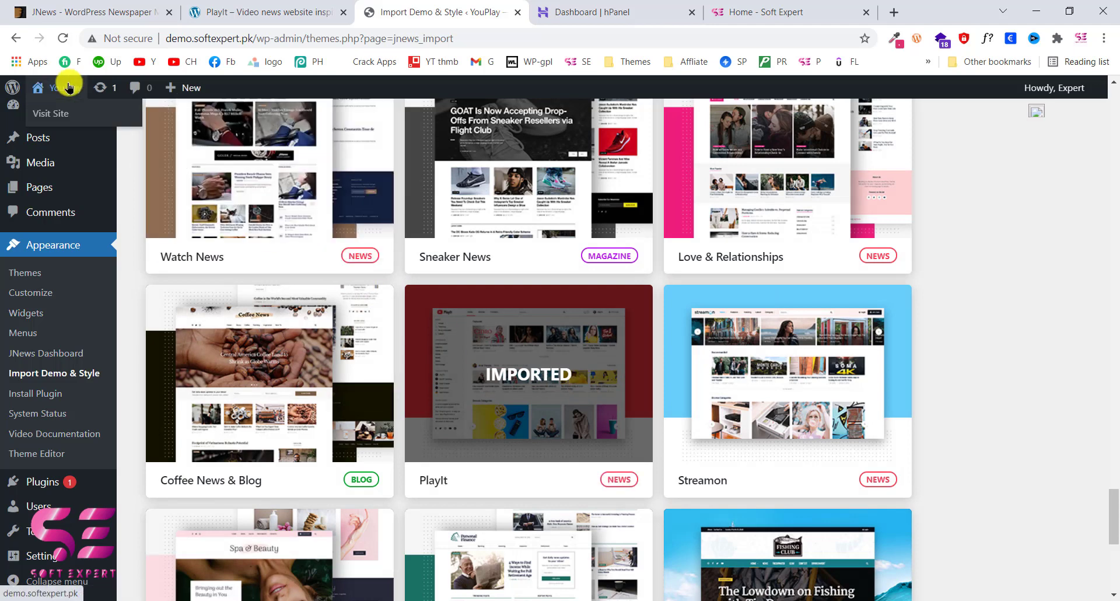
middle_click(59, 113)
click(507, 4)
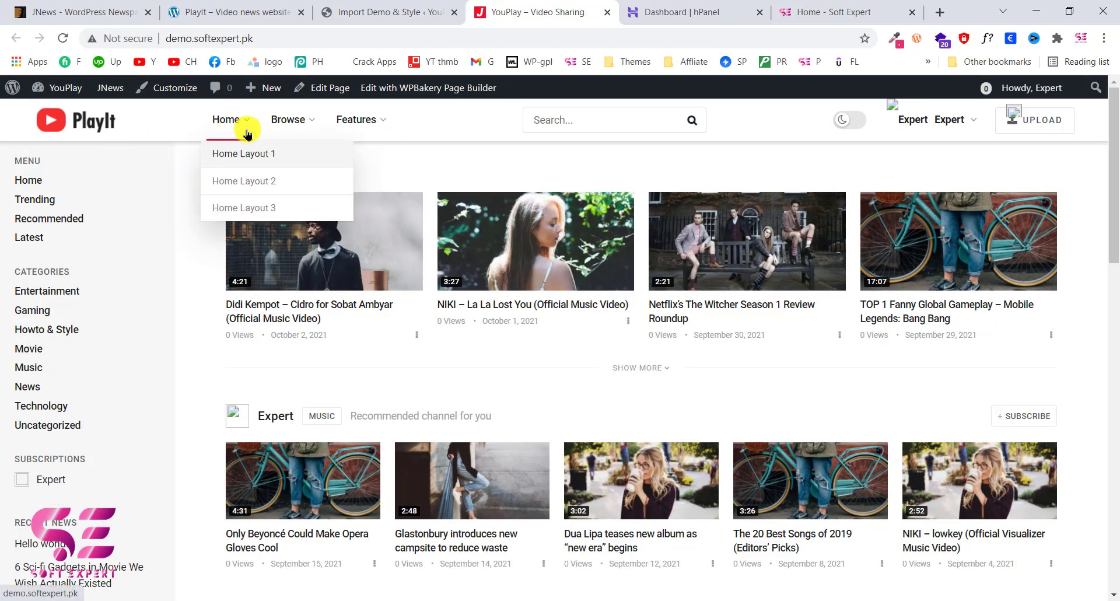
scroll(75, 421, down, 4)
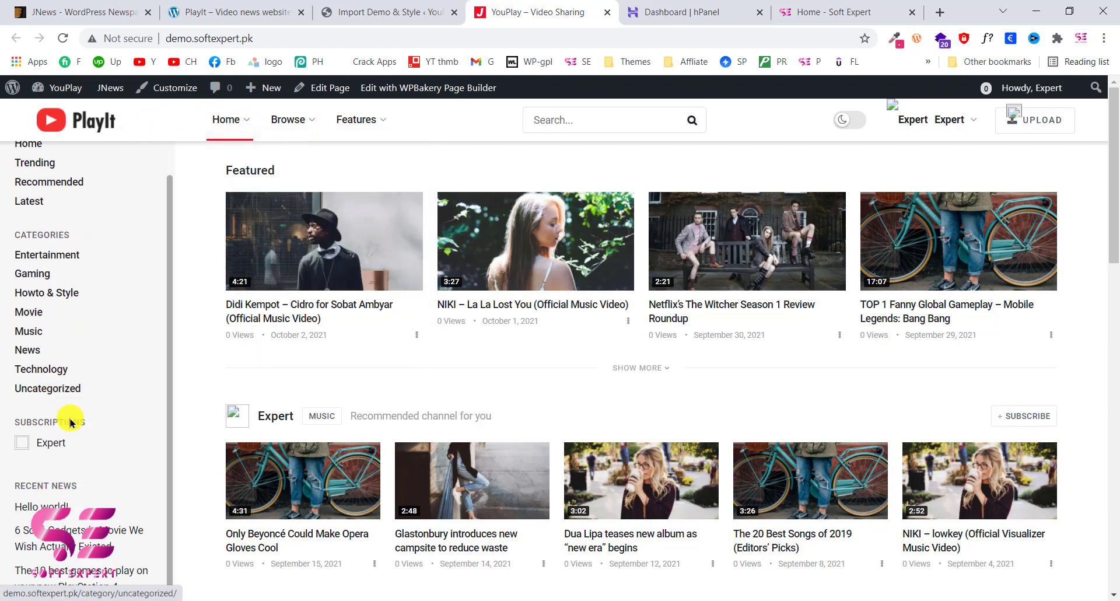
scroll(322, 266, up, 4)
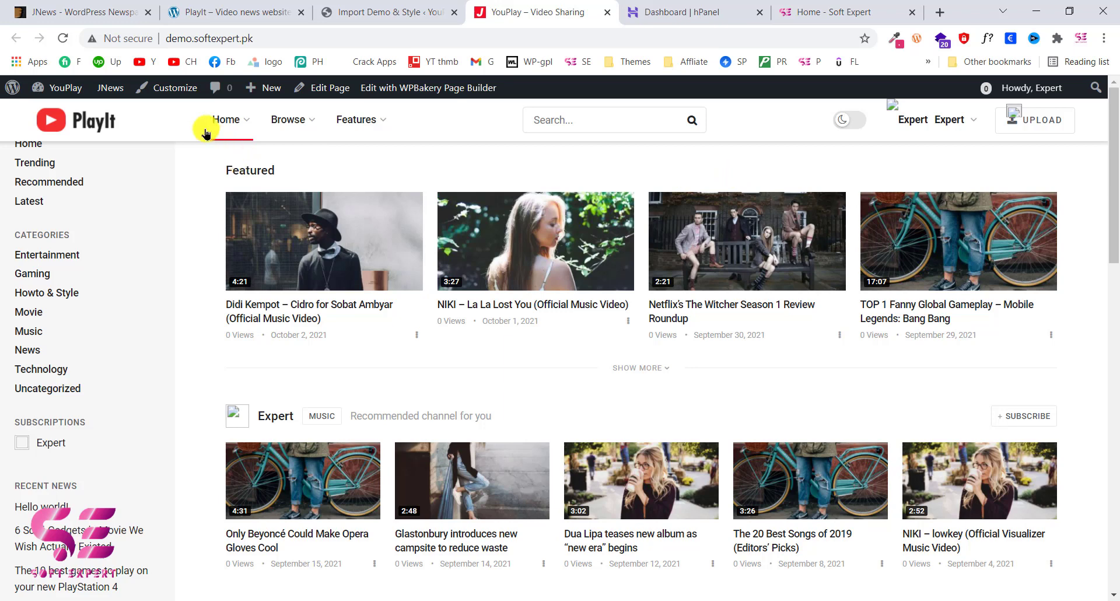
Open the theme Customizer in a new browser tab and bring up the Header - Logo settings under JNews : Header Option
click(345, 12)
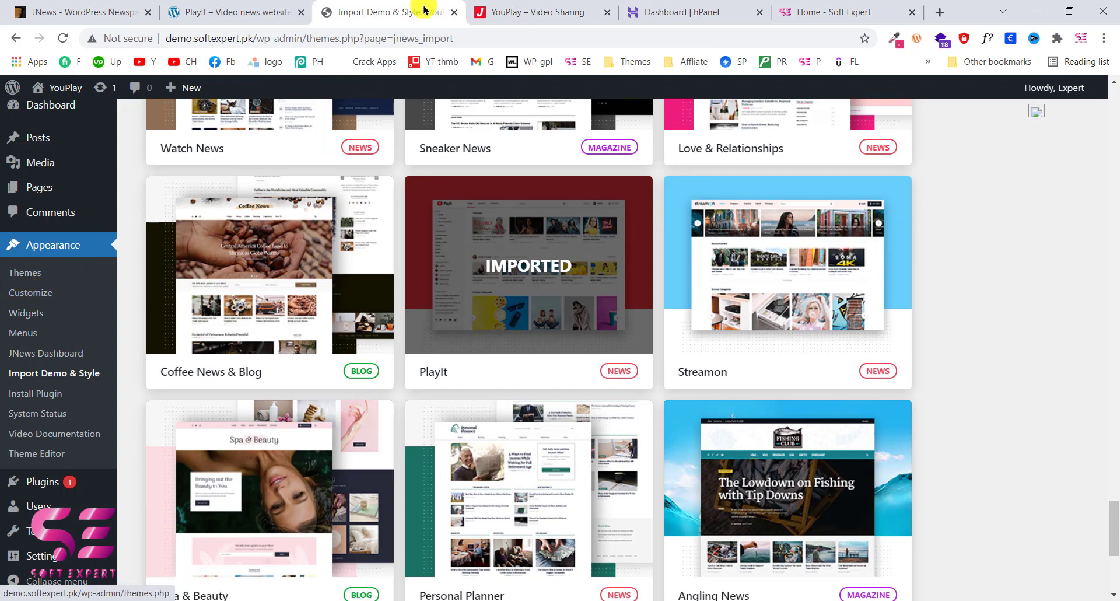
right_click(41, 294)
click(87, 305)
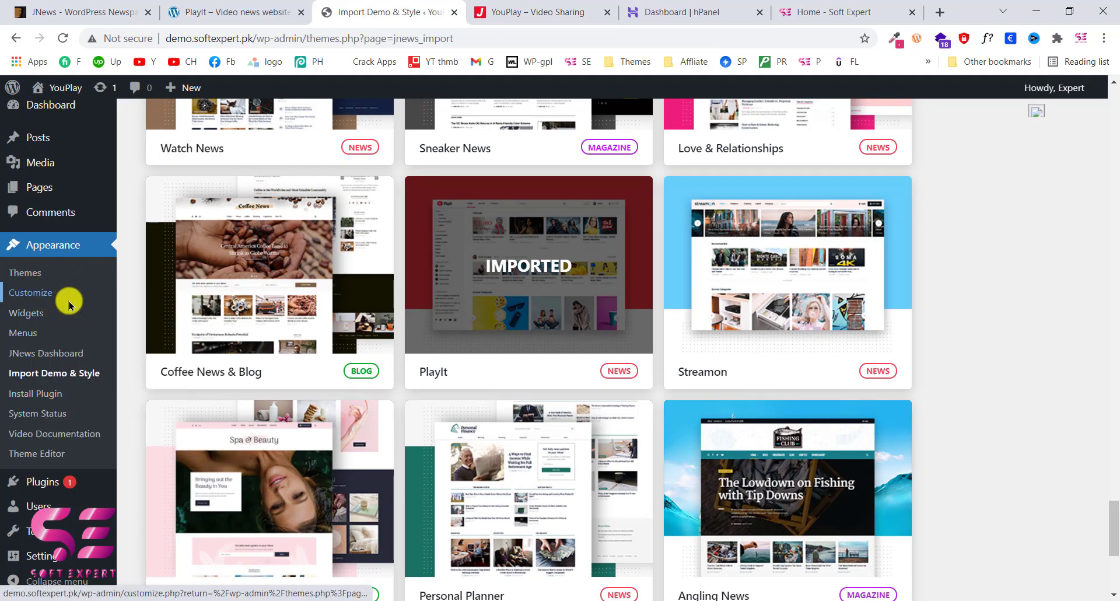
click(593, 8)
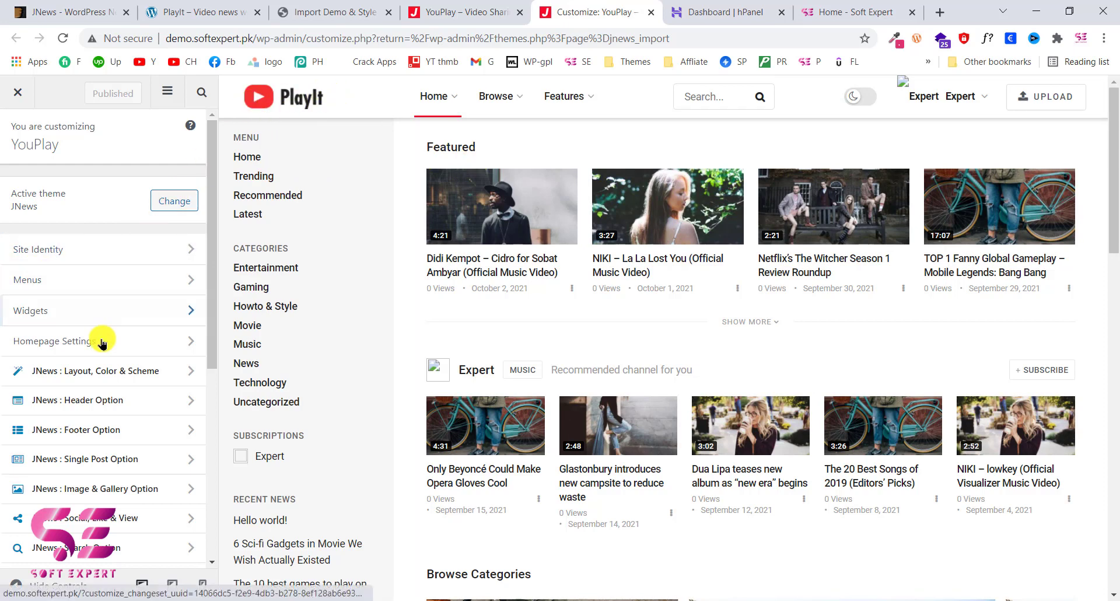
click(137, 401)
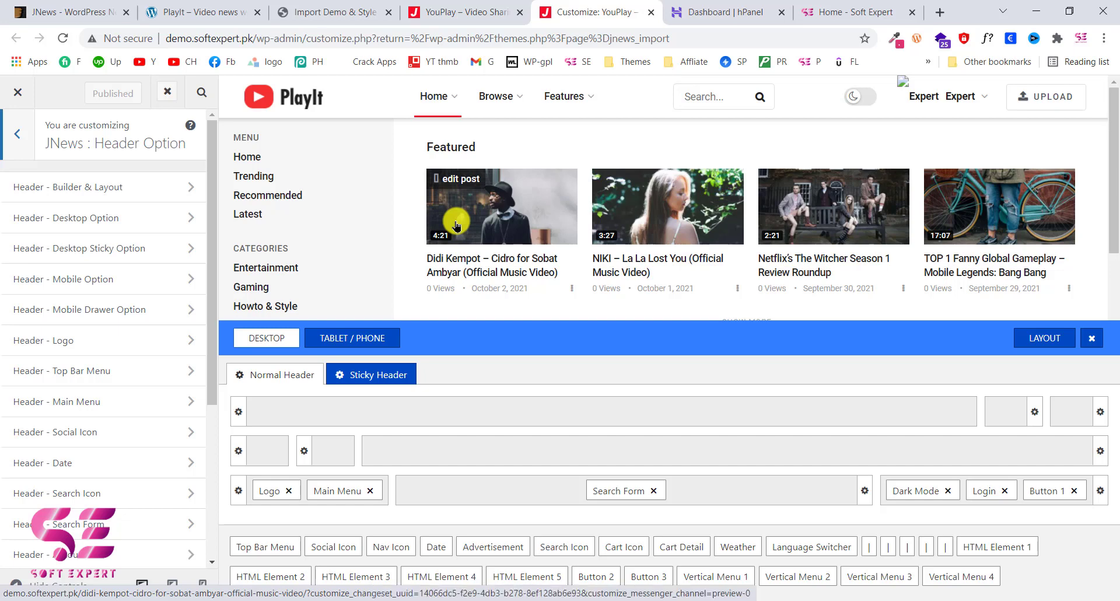
click(262, 493)
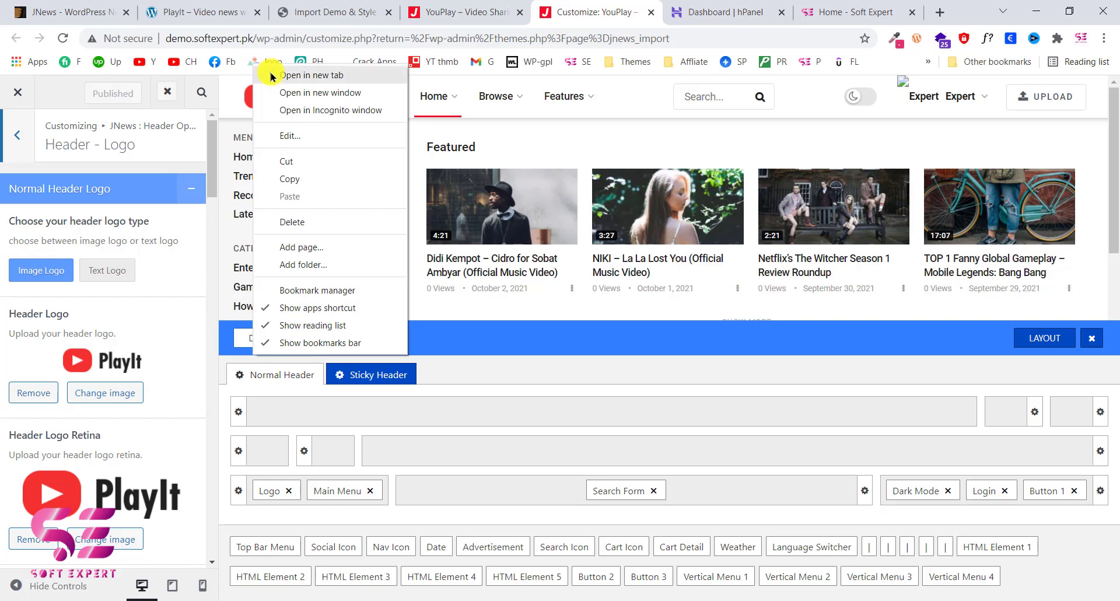
Open the LogoMakr site in a new browser tab and start a new logo design
click(270, 75)
click(849, 12)
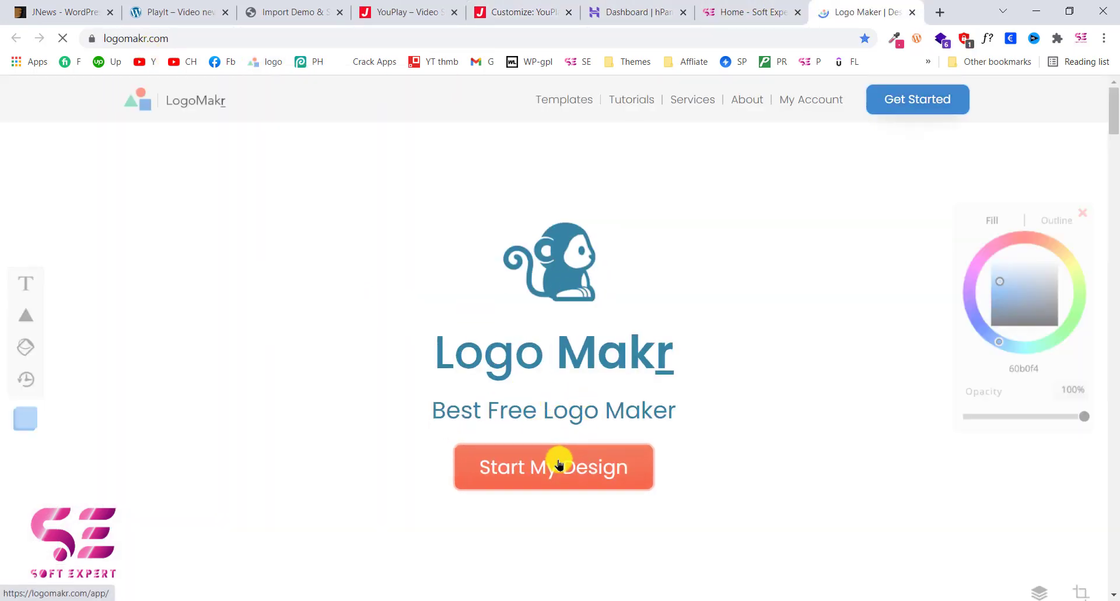
click(529, 466)
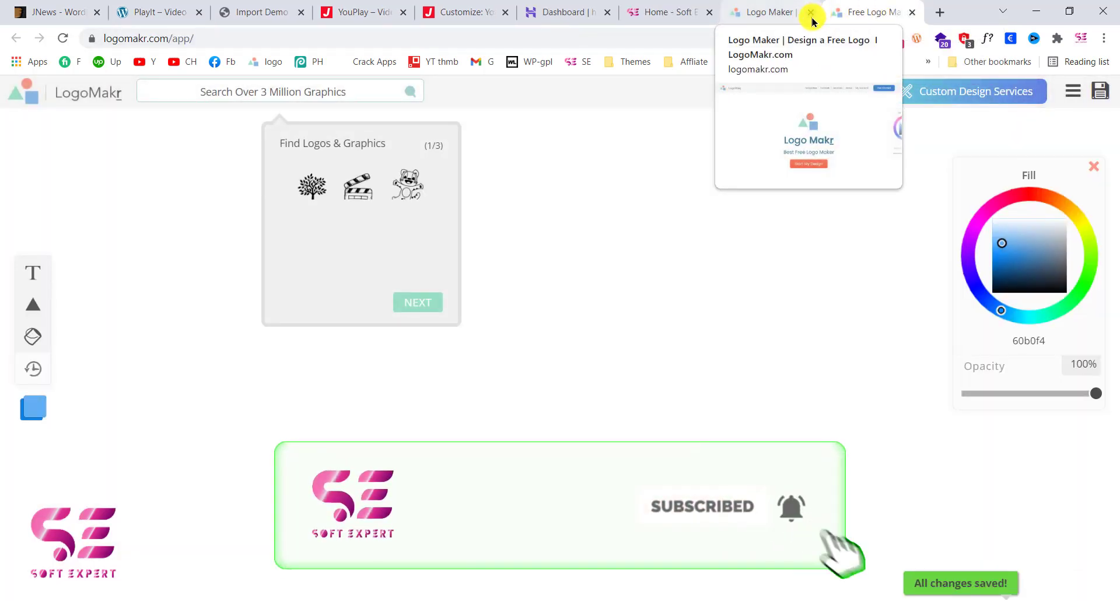
Search the graphics for "play", add the play icon ringed by a dotted circular arrow, and move it to the canvas's left half
click(233, 93)
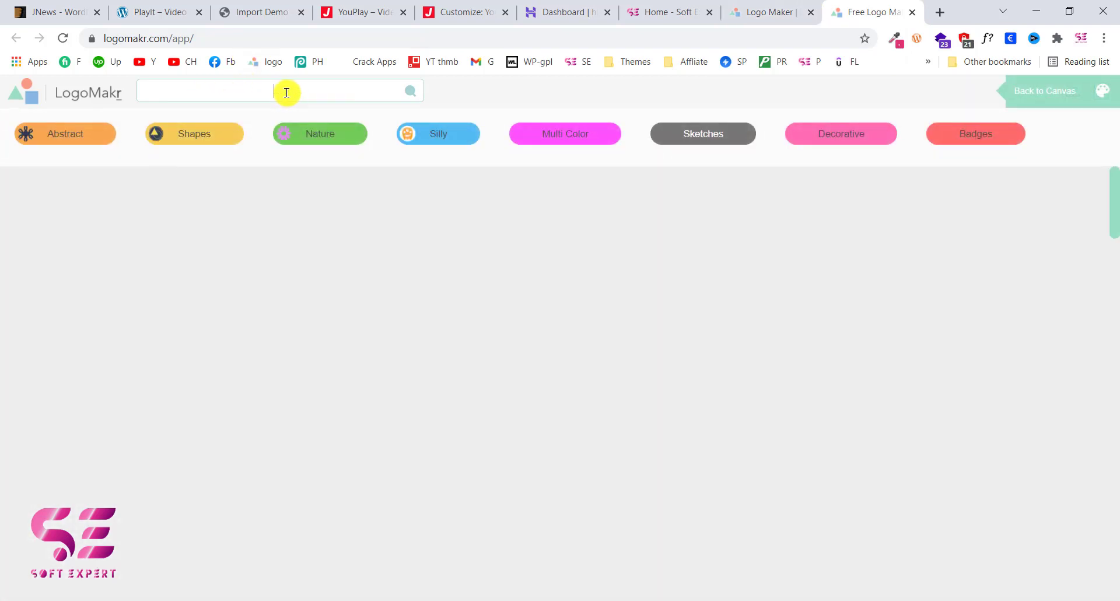
text(pla)
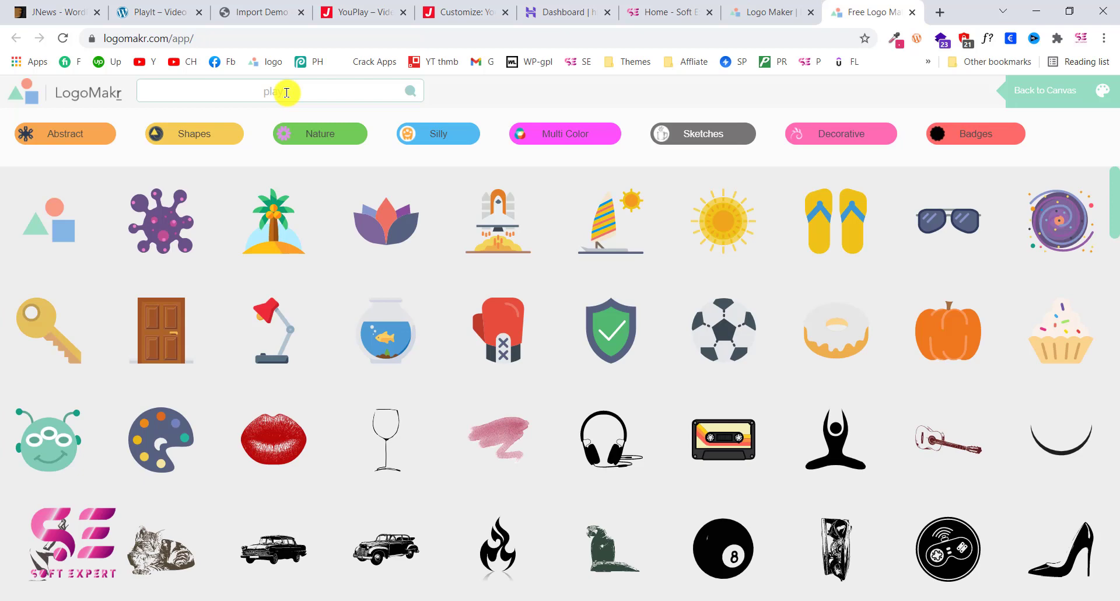
text(y)
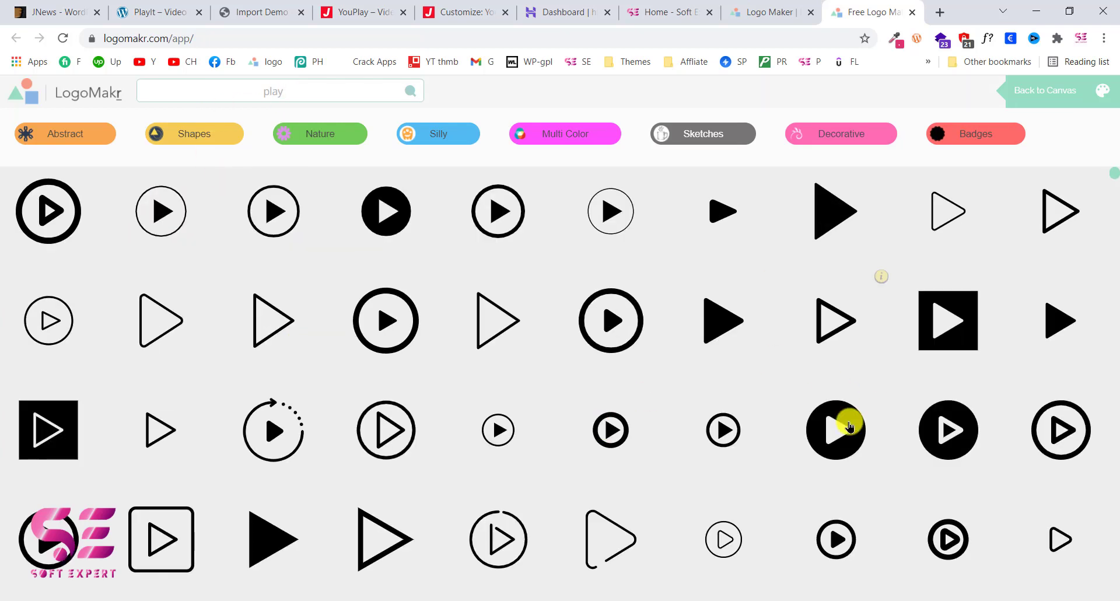
scroll(849, 427, down, 2)
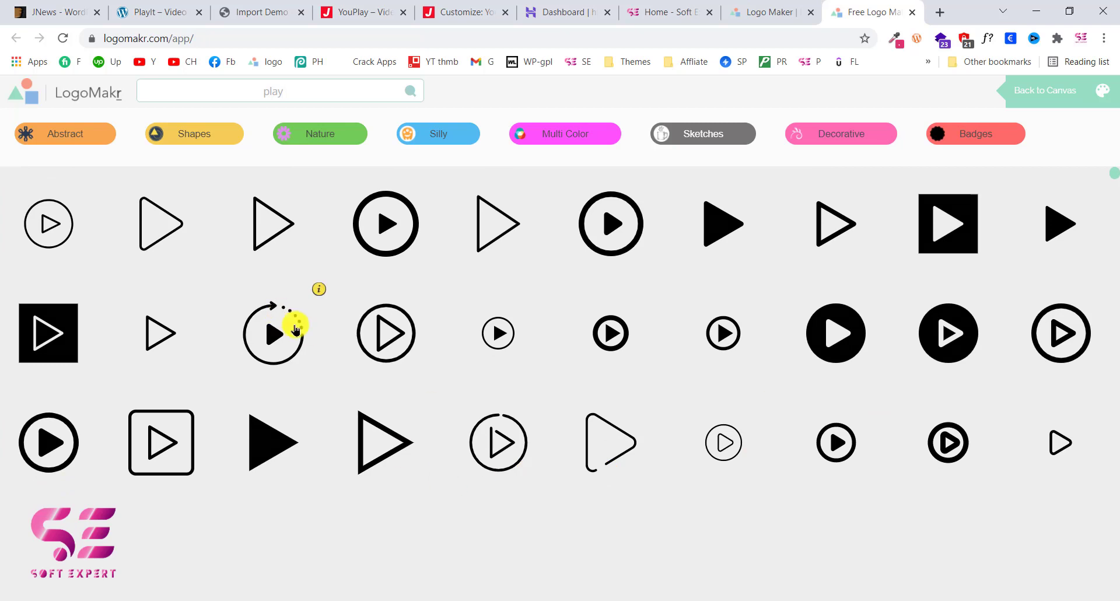
click(296, 330)
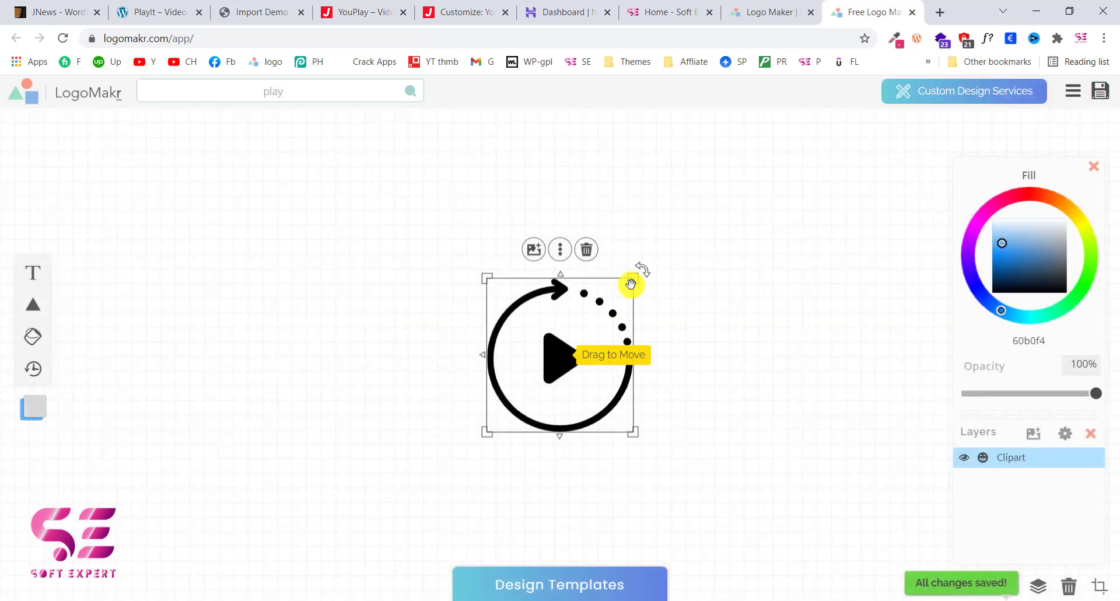
drag(632, 284, 385, 267)
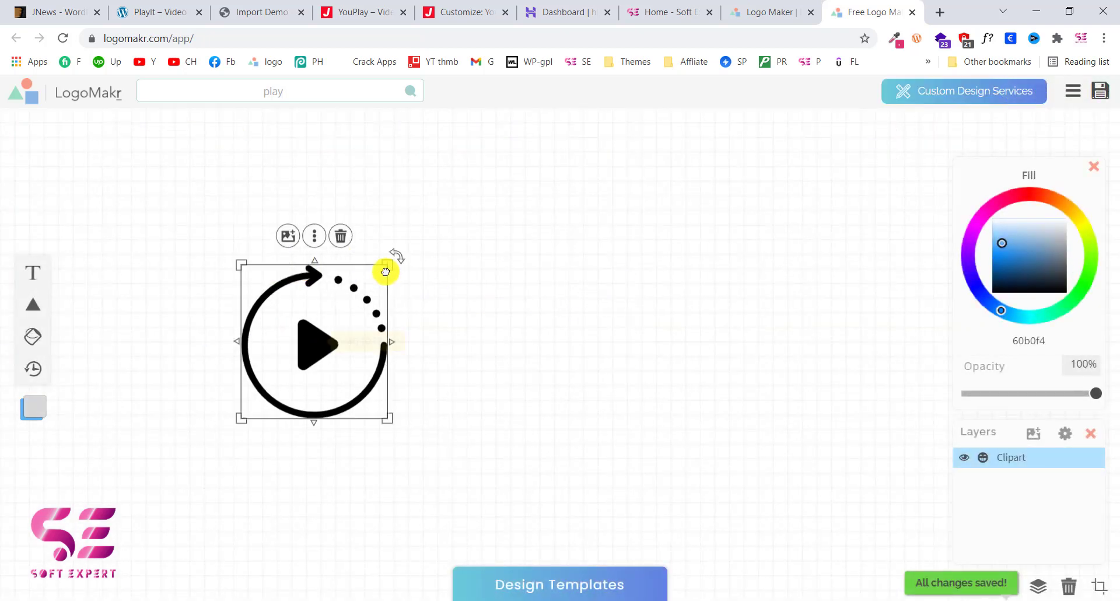
Add the text "Play Expert" to the logo, split over two lines
click(43, 269)
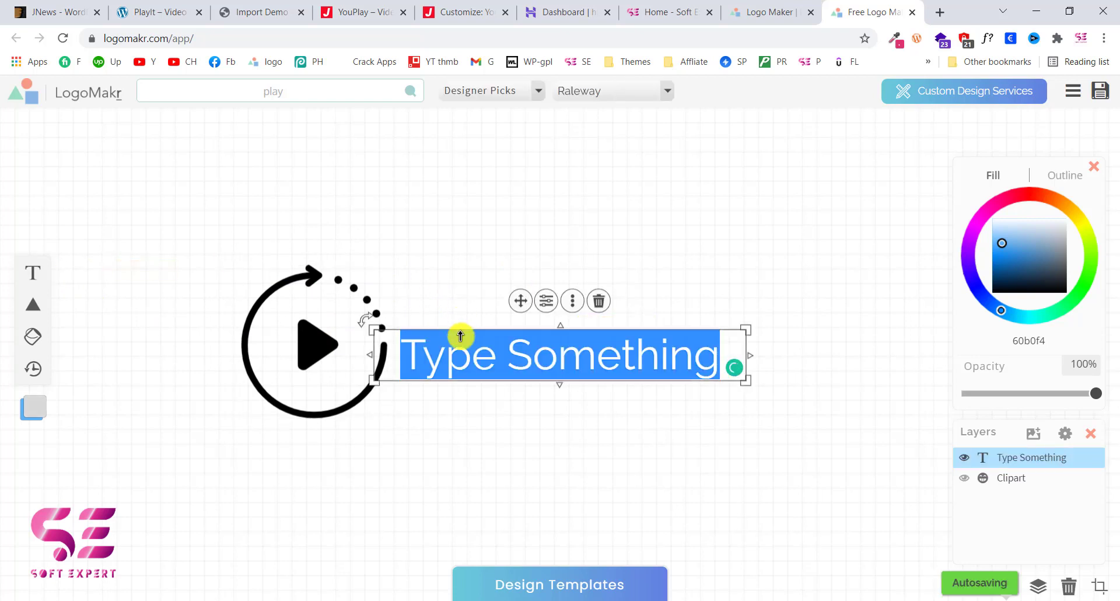
text(Plaay)
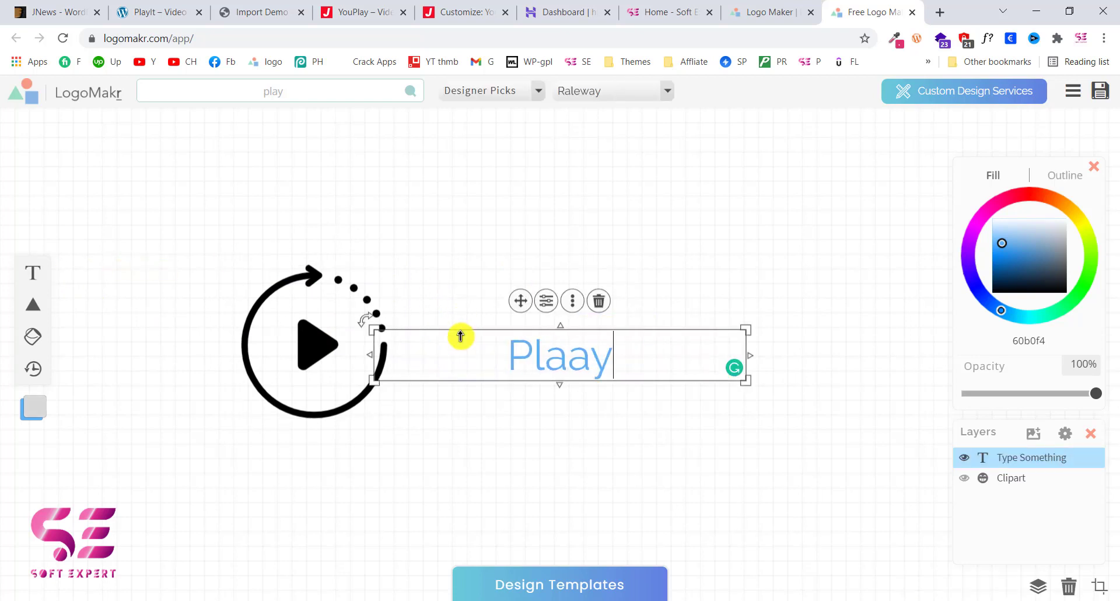
key(BackSpace)
key(BackSpace)
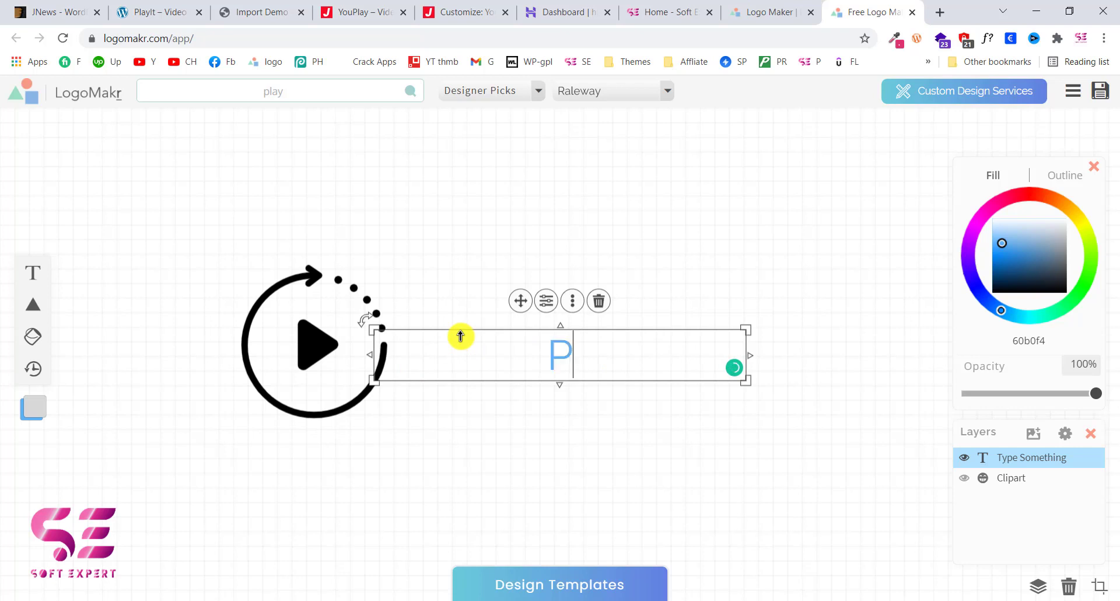
text(lay)
key(Return)
text(Expert)
Set the Play Expert text in the Righteous font, enlarge it to about the icon's height and place it beside the play icon
key(ctrl+a)
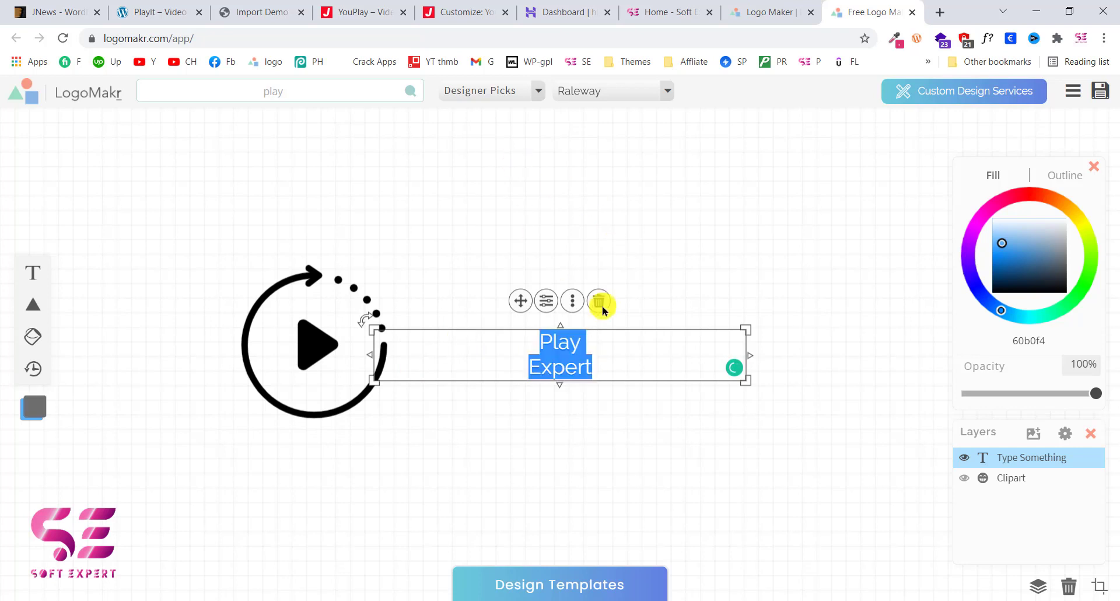
click(667, 91)
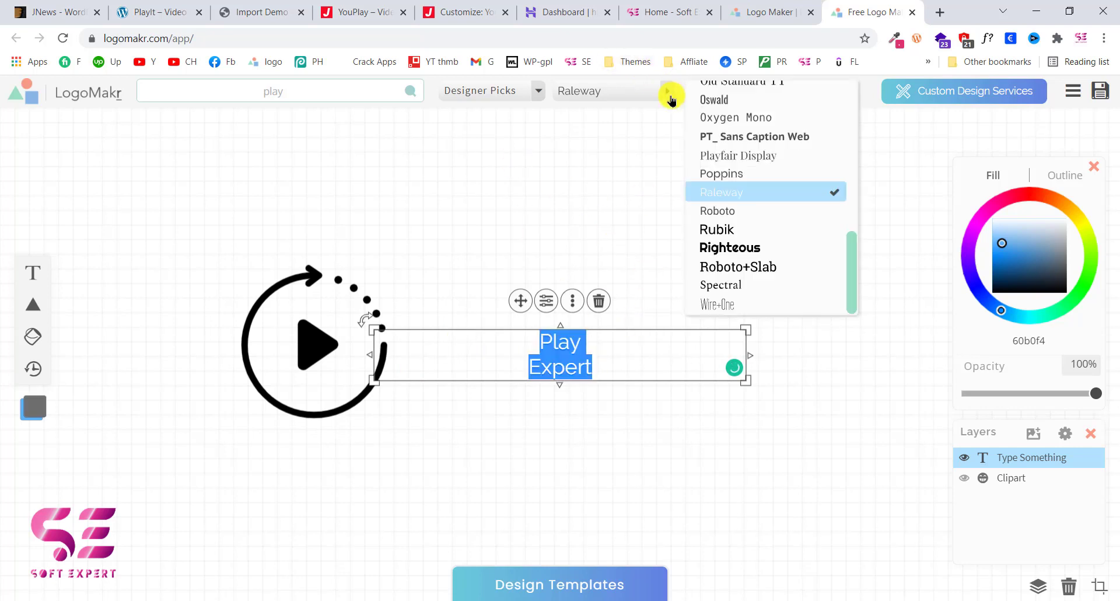
click(714, 249)
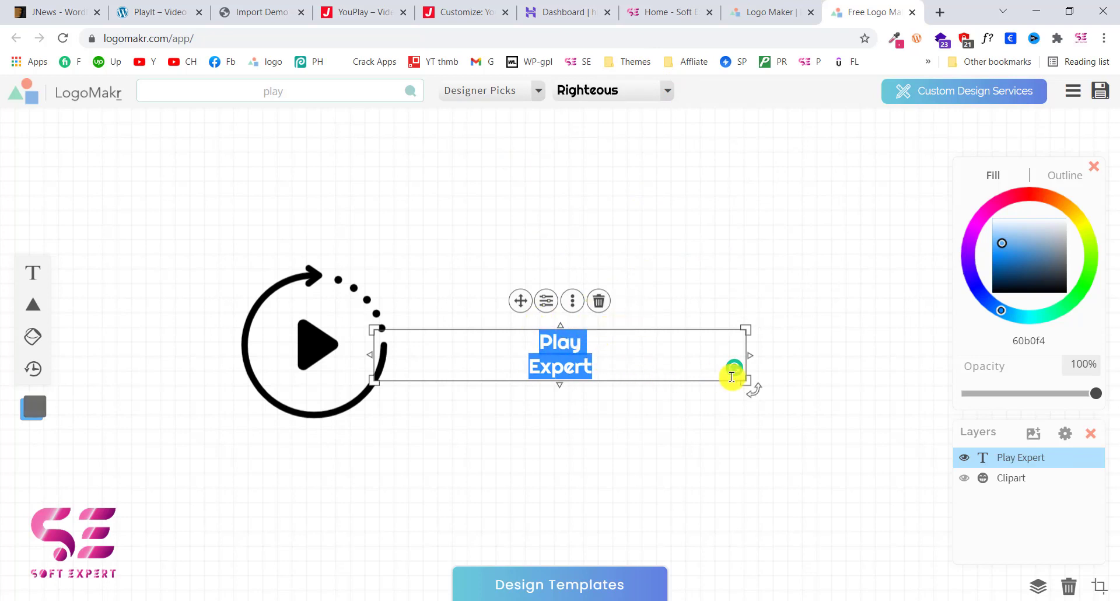
drag(733, 373, 727, 462)
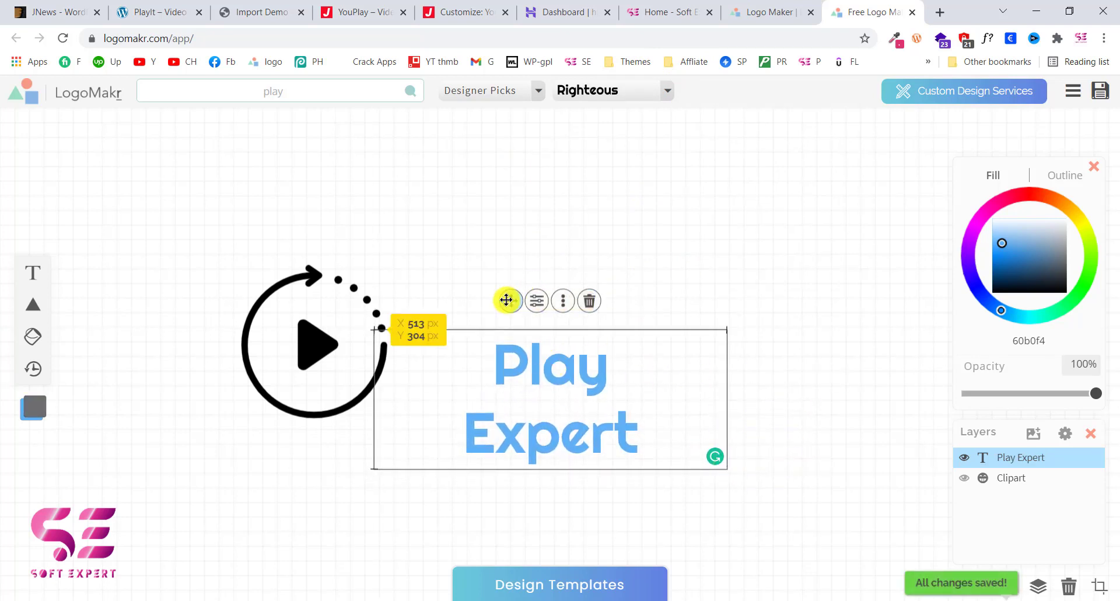
drag(507, 300, 485, 243)
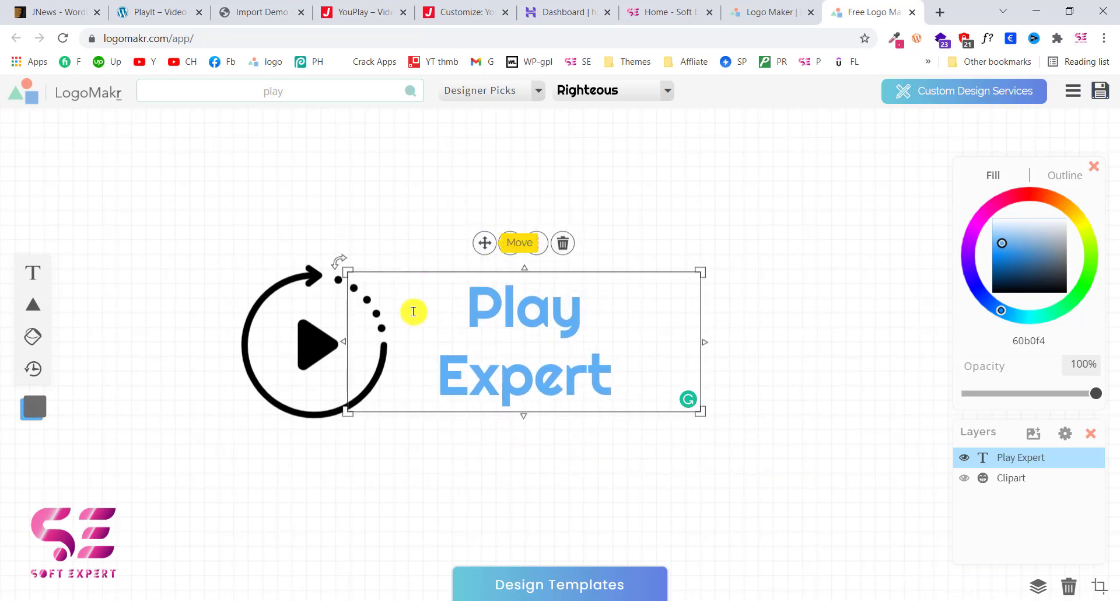
Fill the play icon with magenta and the Play Expert text with purple af00ff
click(1025, 191)
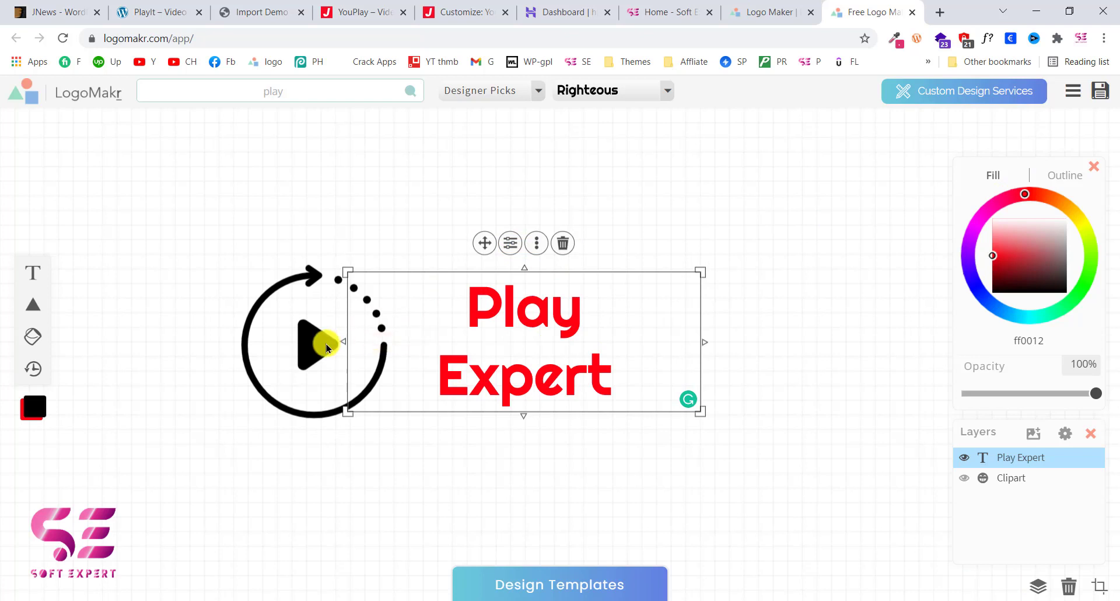
click(326, 344)
click(976, 218)
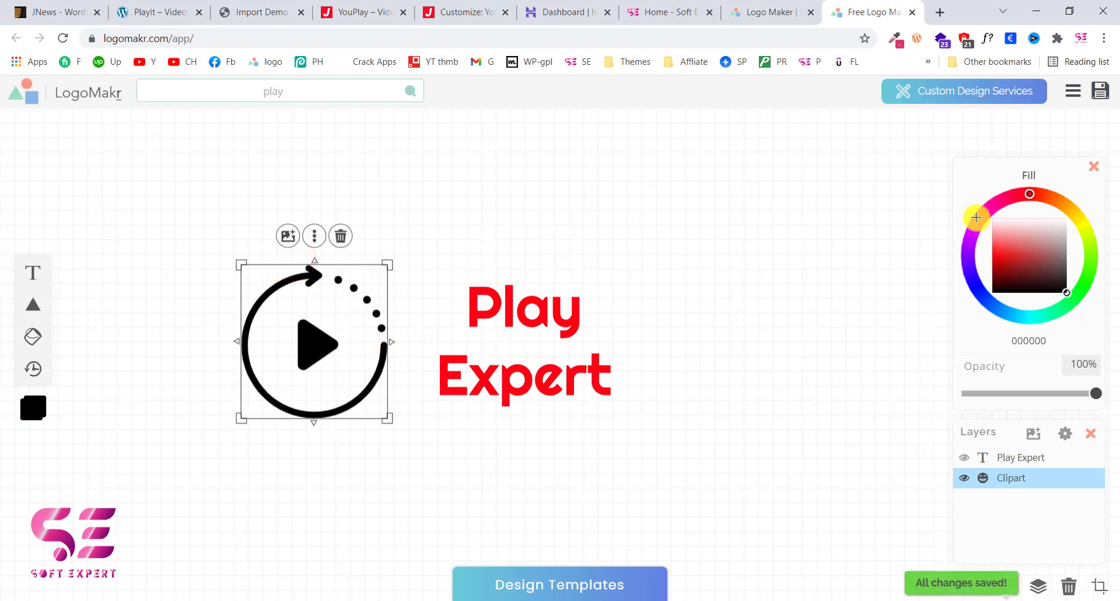
click(472, 358)
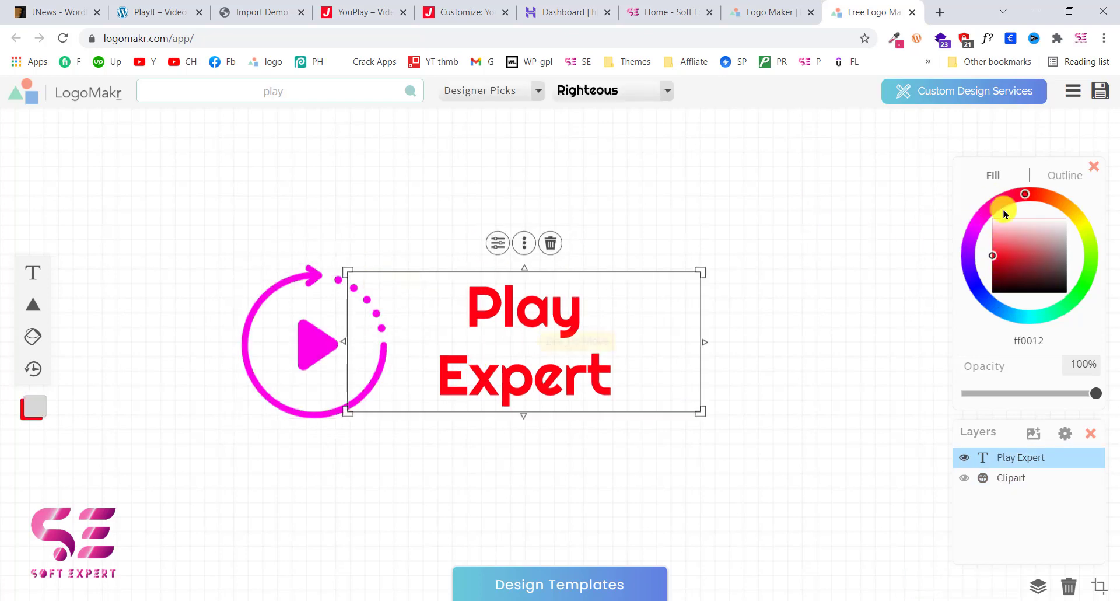
click(971, 245)
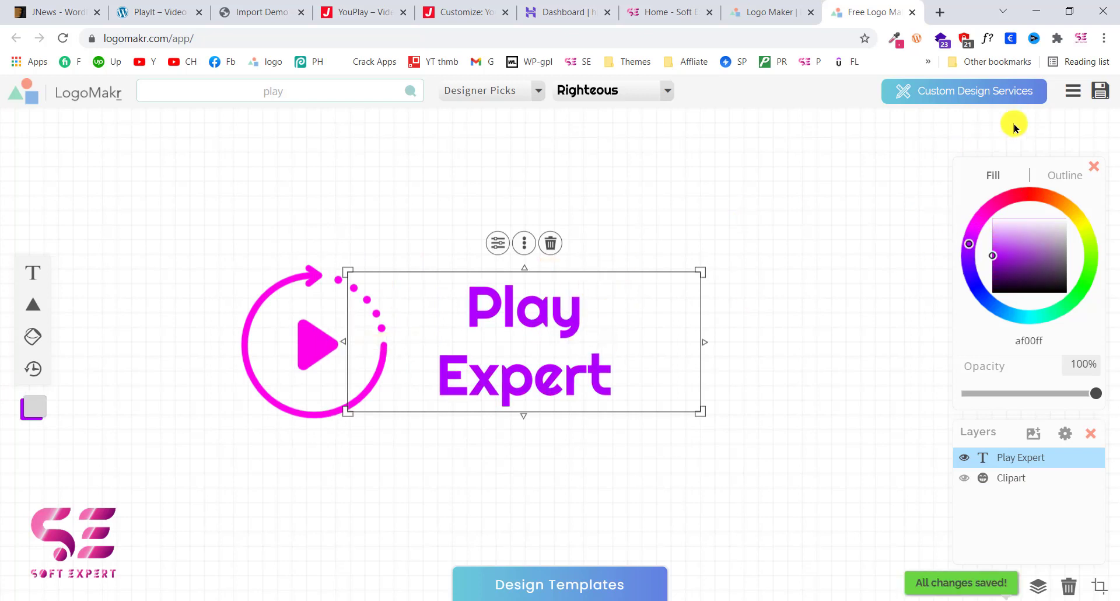
Save the logo, download its free low-resolution file and return to the YouPlay Customizer
click(1101, 92)
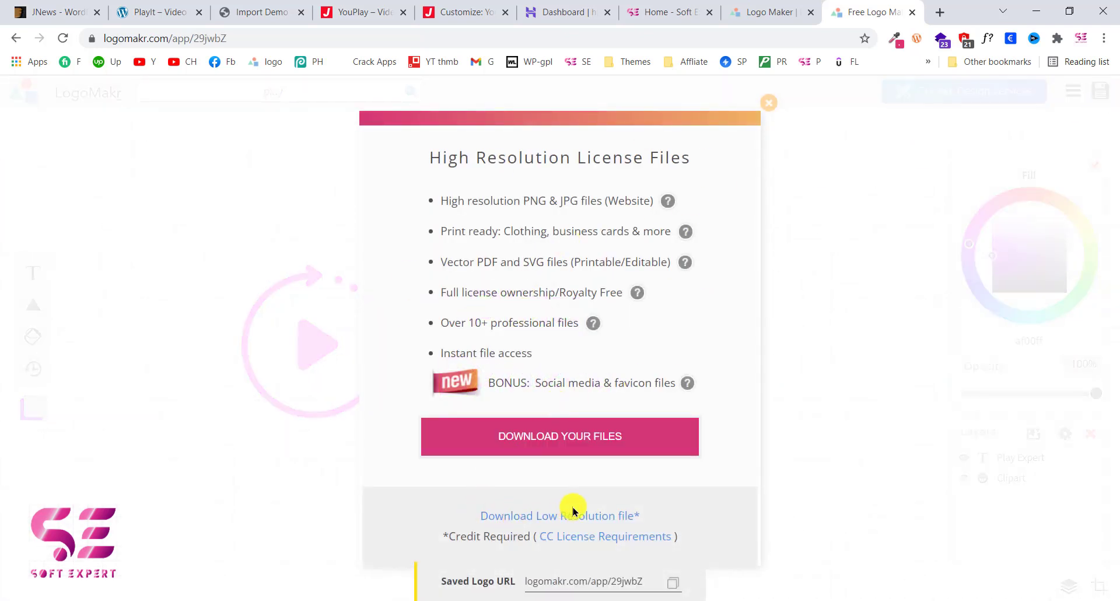
click(513, 514)
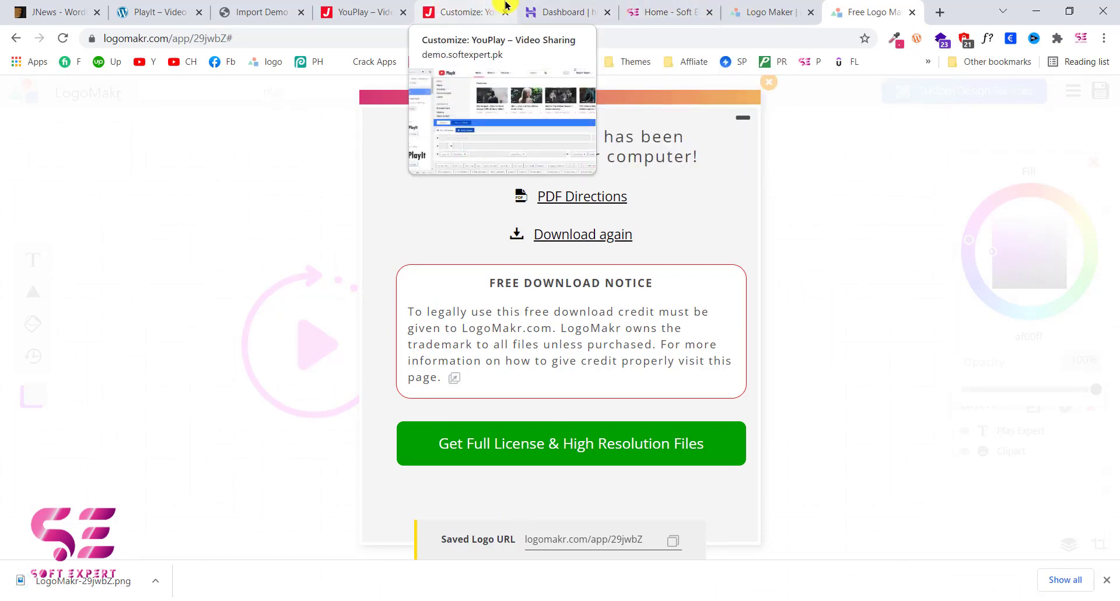
click(473, 7)
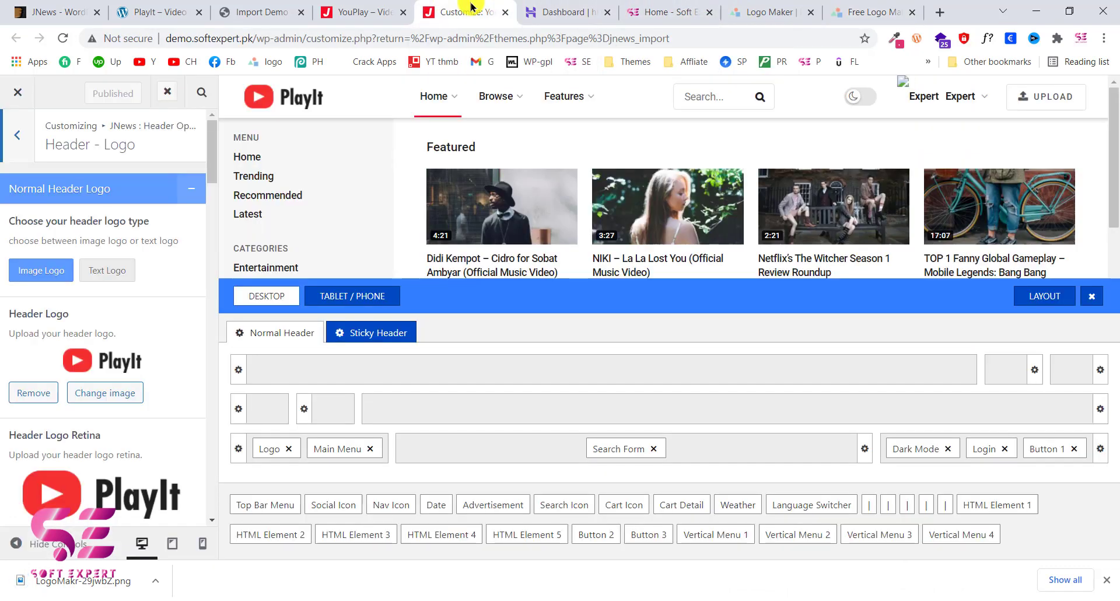
Replace the Header Logo image by uploading the downloaded LogoMakr-29jwbZ.png and choosing it
click(114, 393)
drag(90, 575, 282, 386)
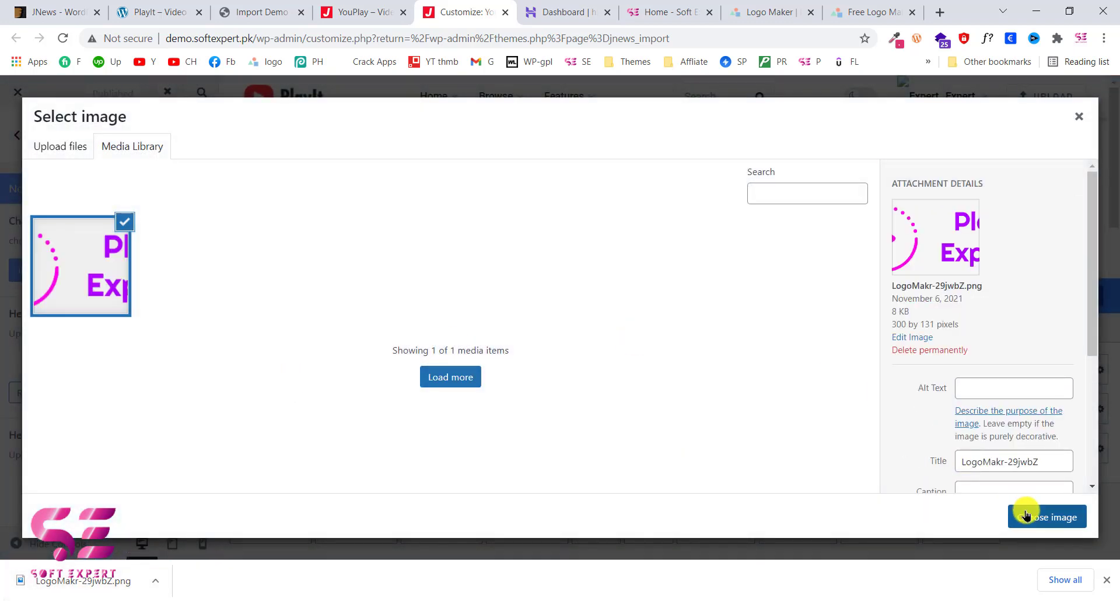
click(1031, 522)
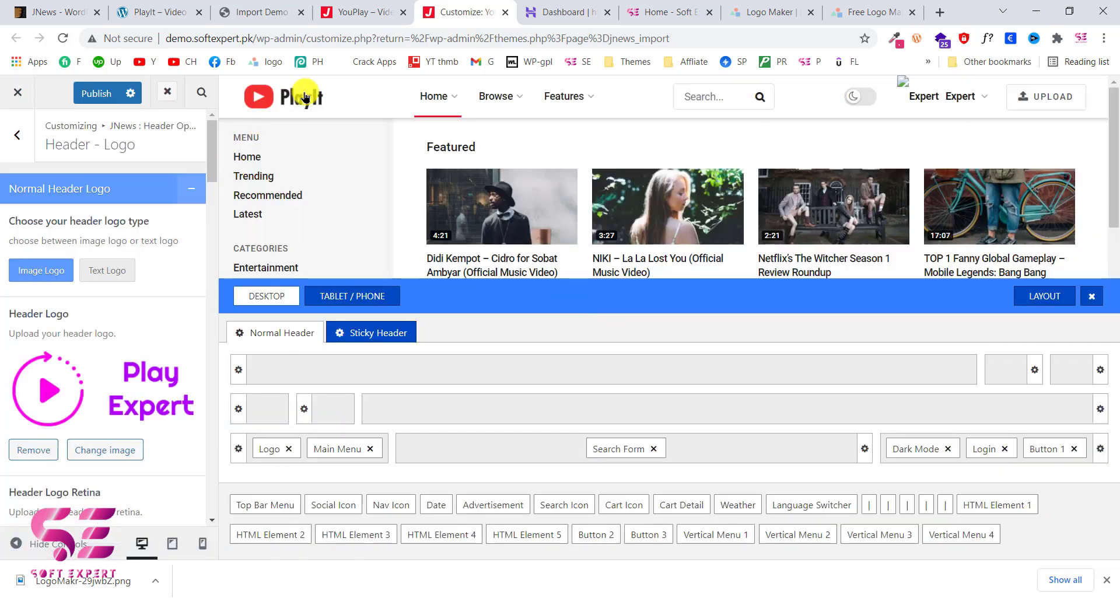
Replace the Header Logo Retina image with LogoMakr-29jwbZ.png from the Media Library and check the logo in the preview
scroll(148, 376, down, 5)
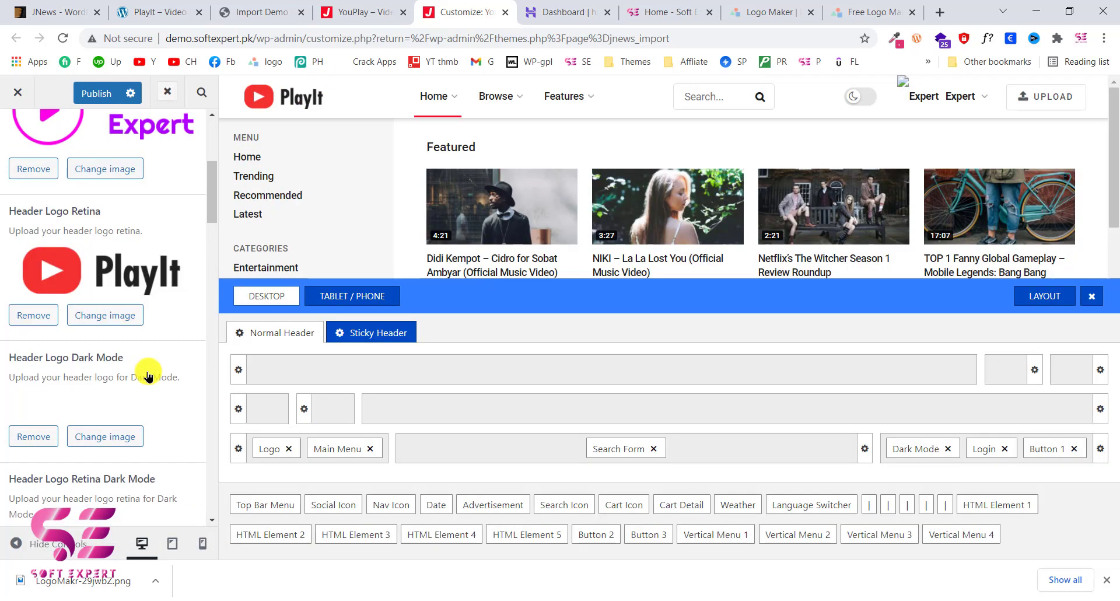
click(112, 314)
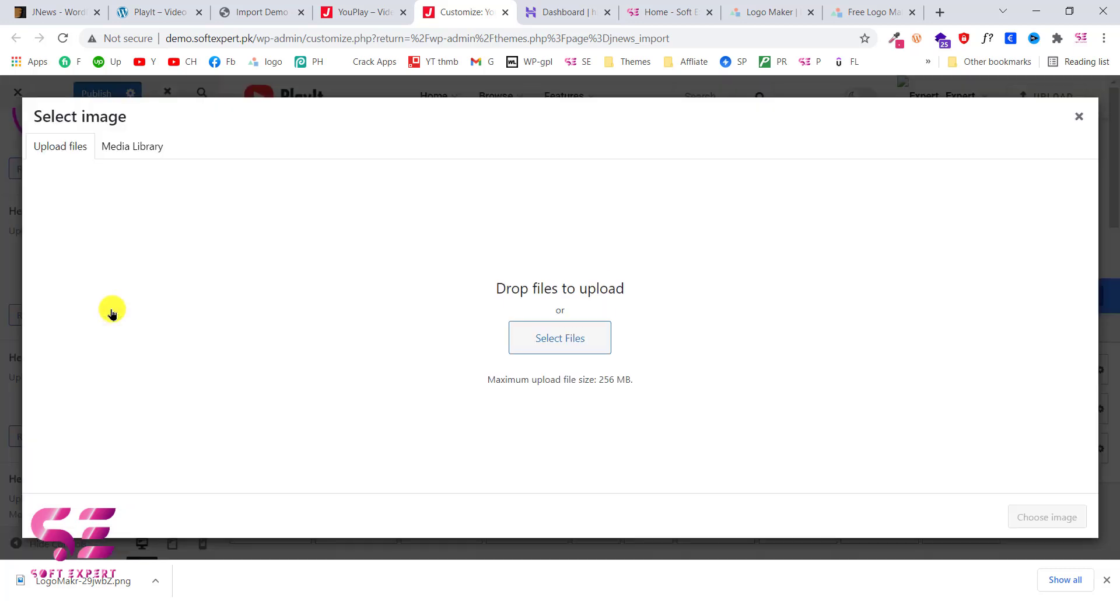
click(125, 160)
click(112, 236)
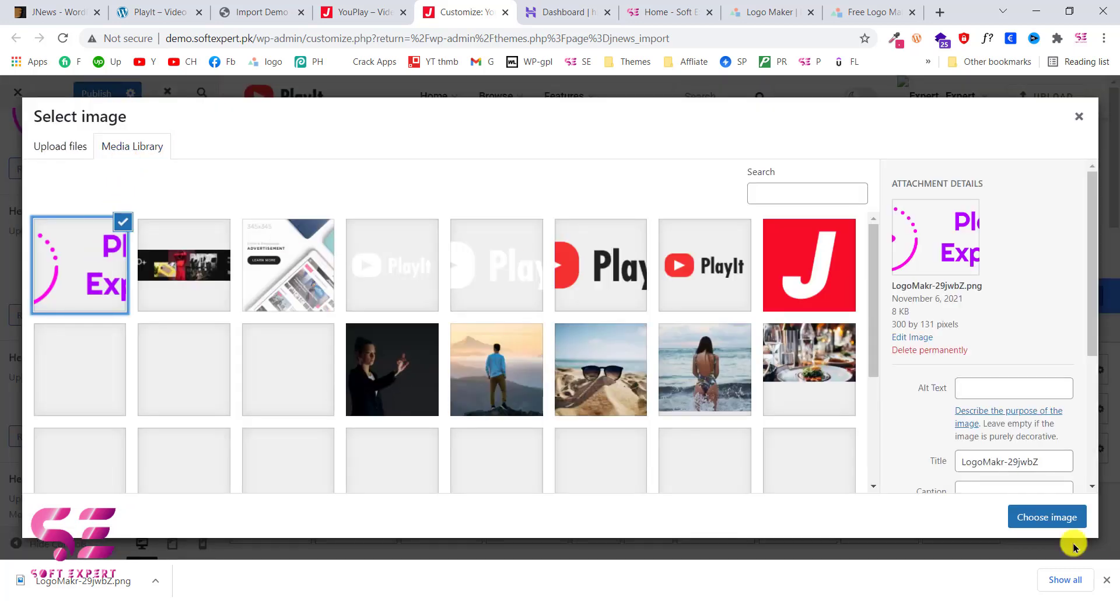
click(1046, 516)
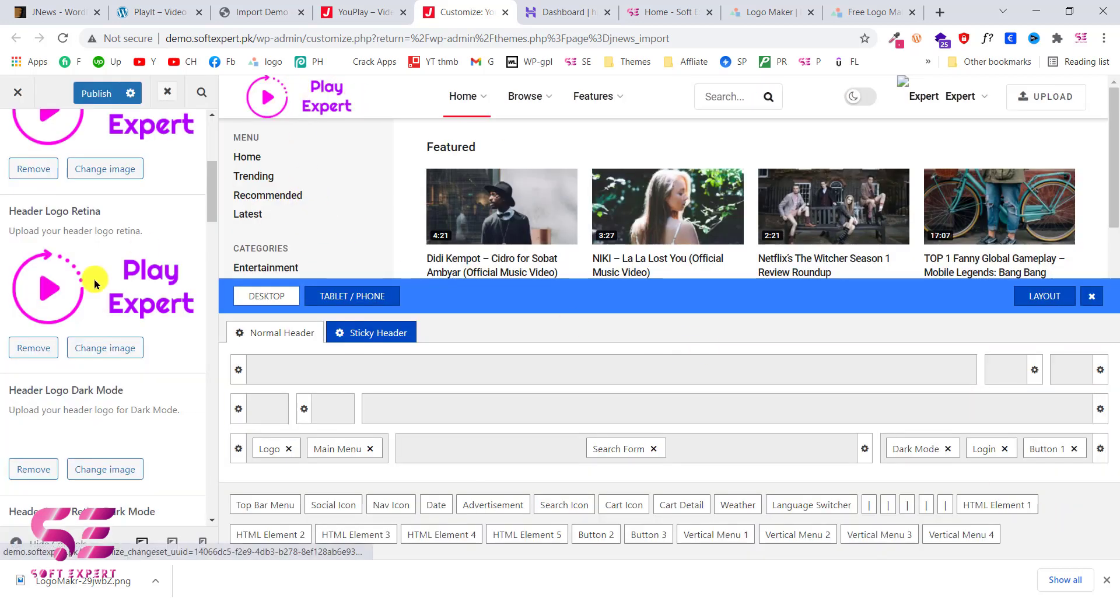
scroll(89, 288, up, 5)
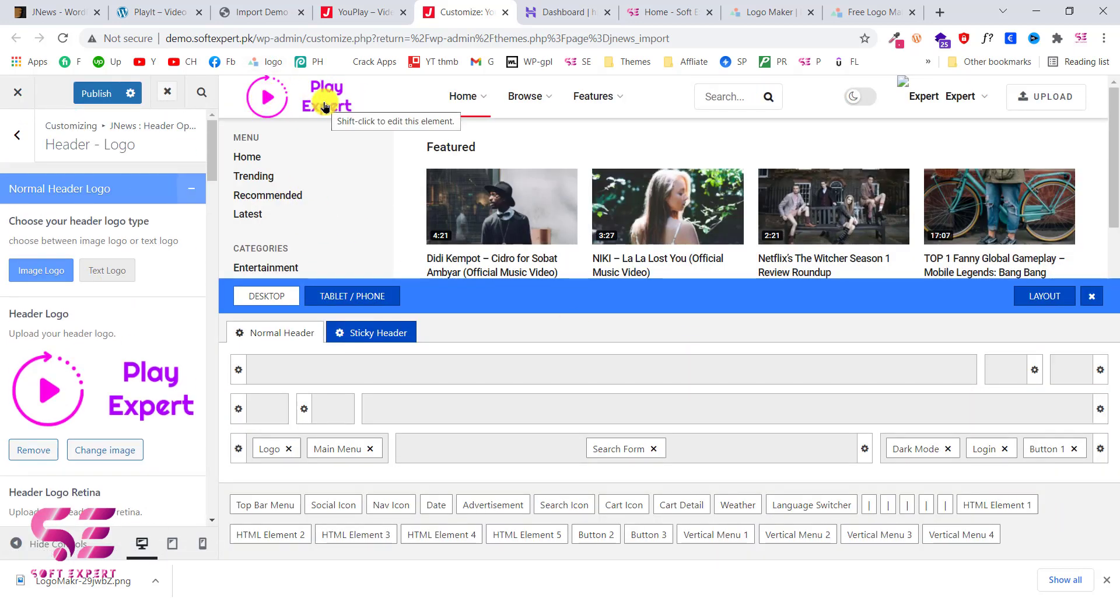
Review the Menu Style choices in the Header - Main Menu settings and return to the JNews : Header Option list
click(328, 448)
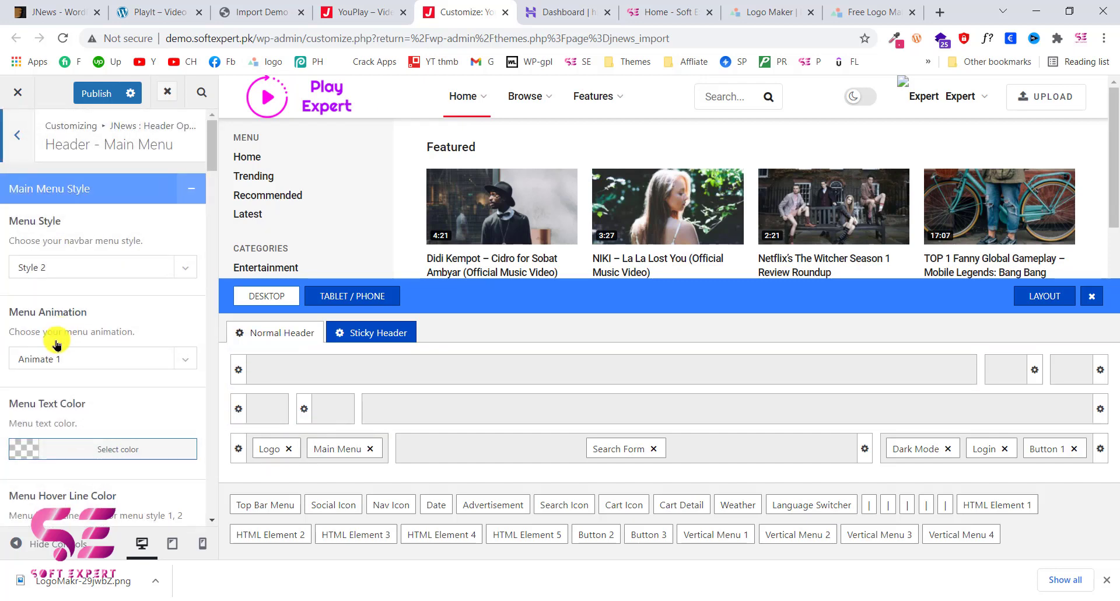
click(73, 268)
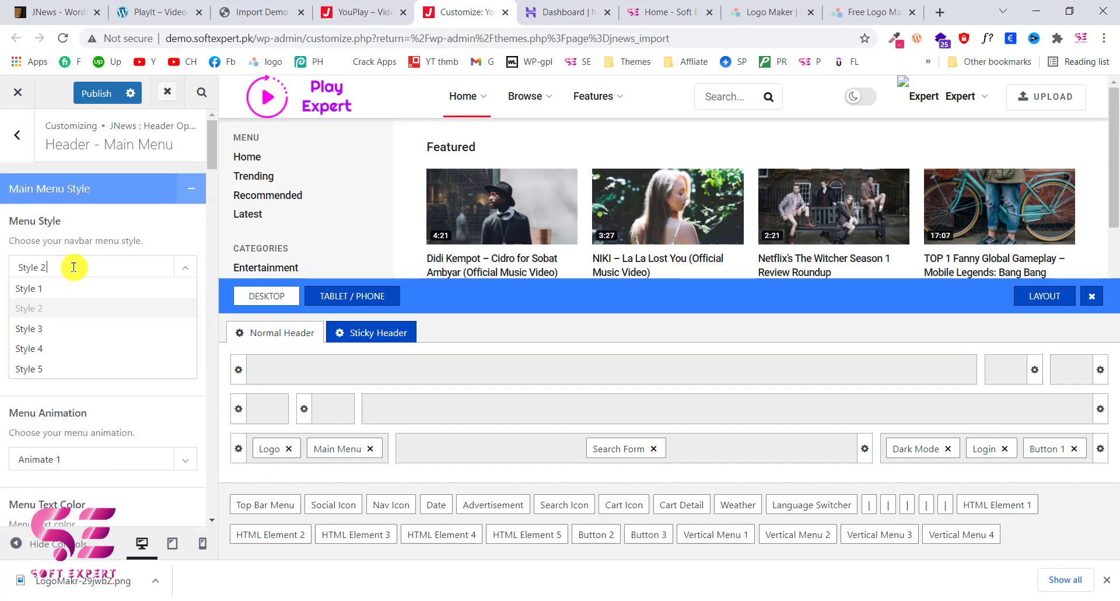
click(182, 266)
click(18, 135)
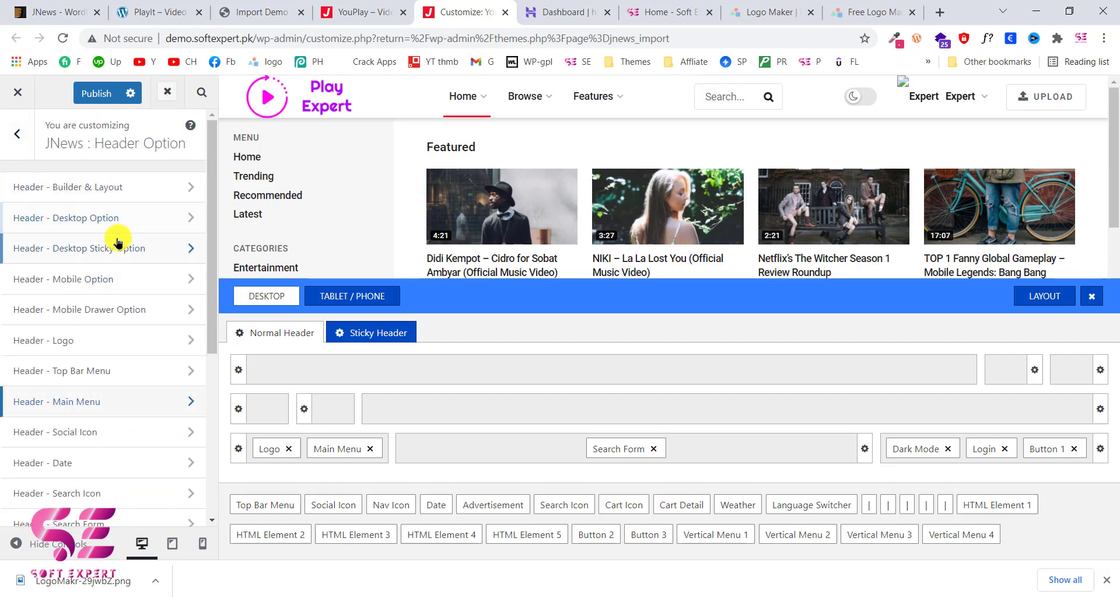
Set the Menu Following Mode to Always Follow in the Header - Desktop Sticky Option settings and check the sticky menu in the preview
scroll(315, 191, down, 1)
scroll(315, 191, down, 5)
scroll(313, 187, up, 3)
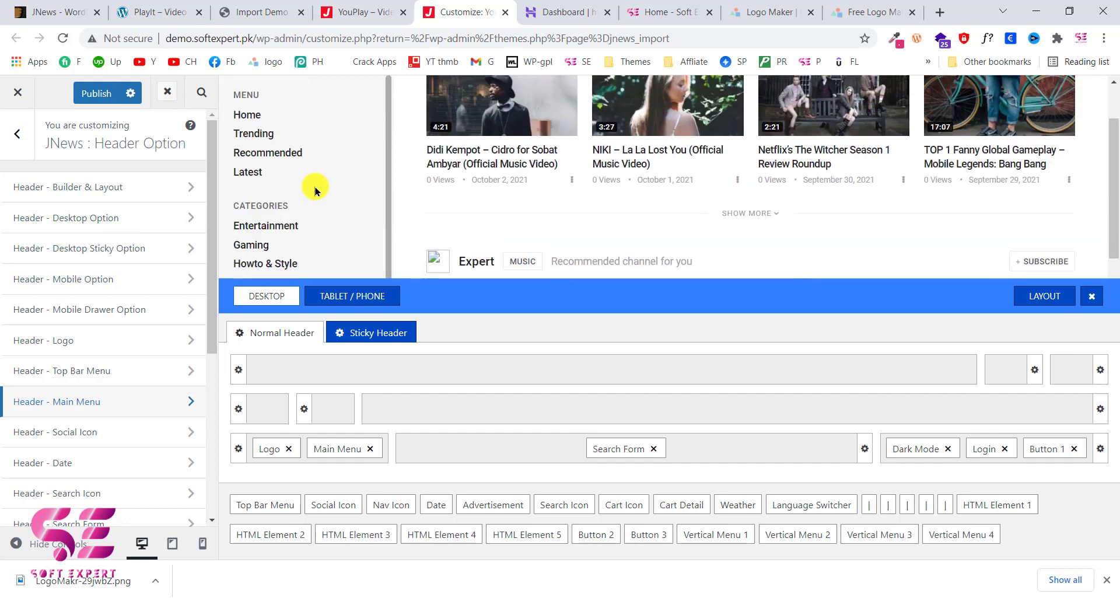
click(143, 246)
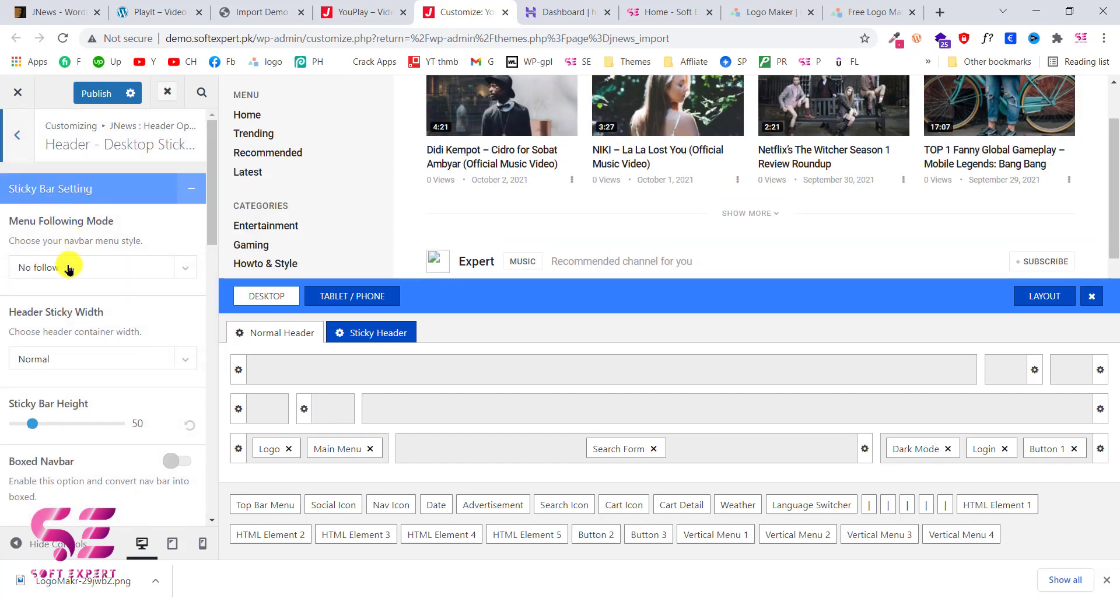
click(90, 269)
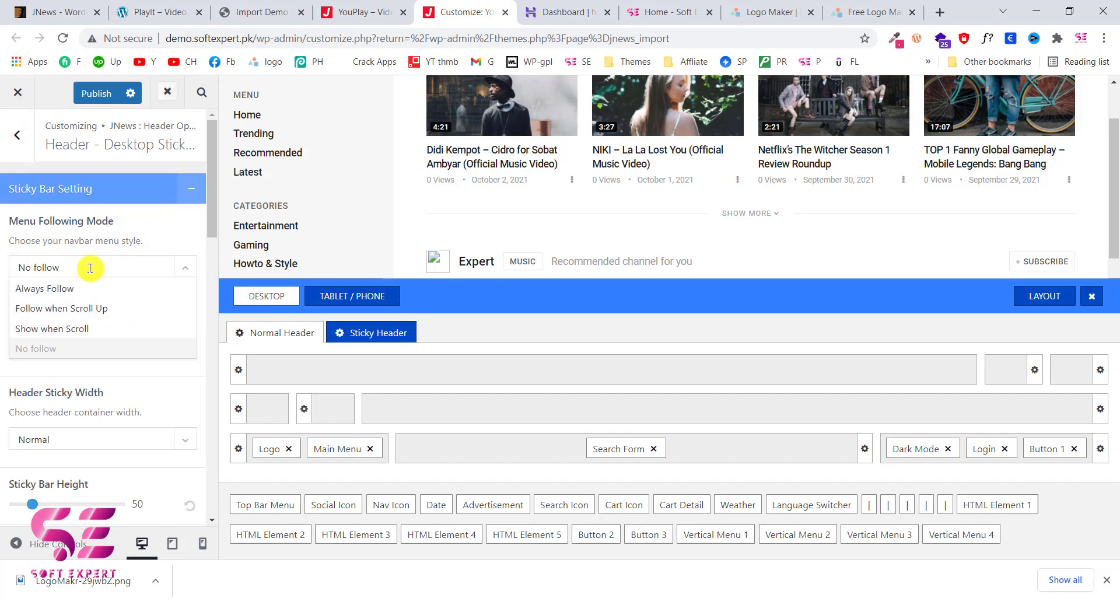
click(91, 306)
click(143, 269)
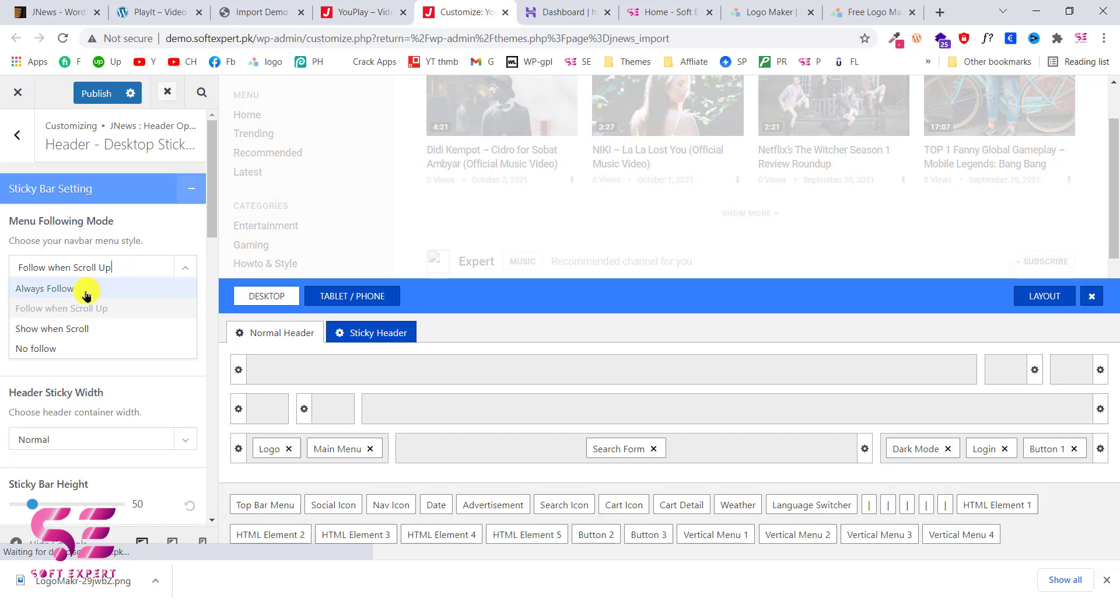
click(87, 289)
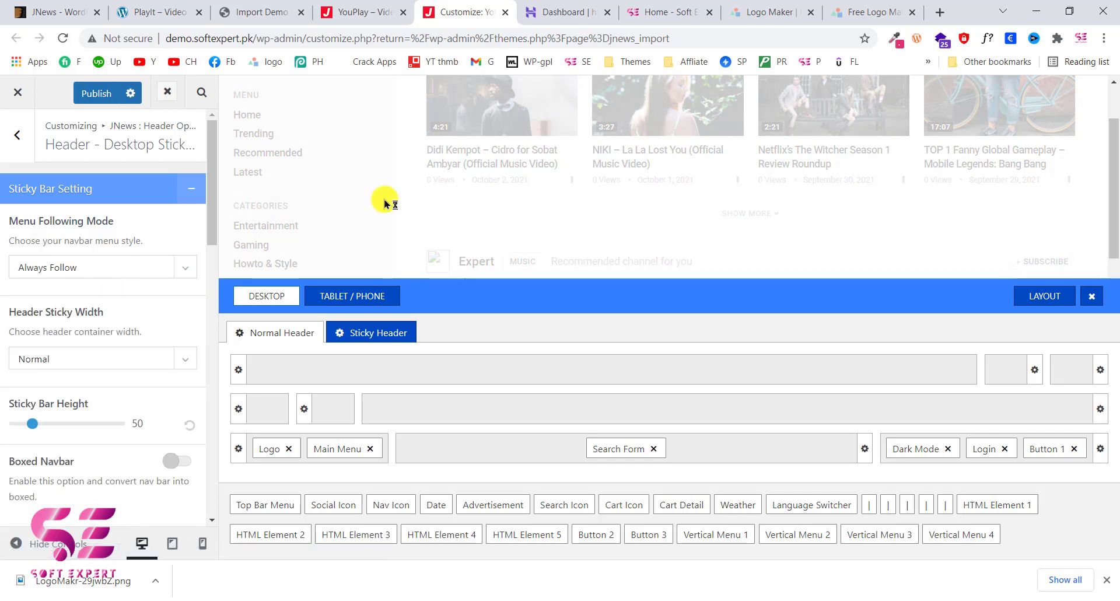
mouse_move(589, 93)
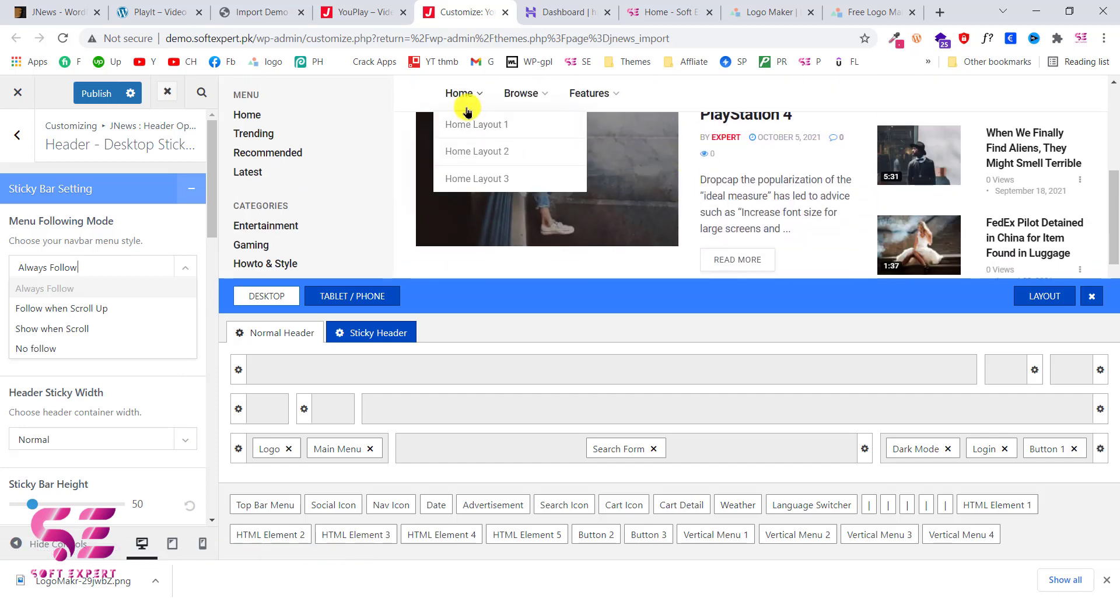
Return to the main YouPlay Customizer list and close the header builder
click(13, 149)
click(12, 150)
click(13, 149)
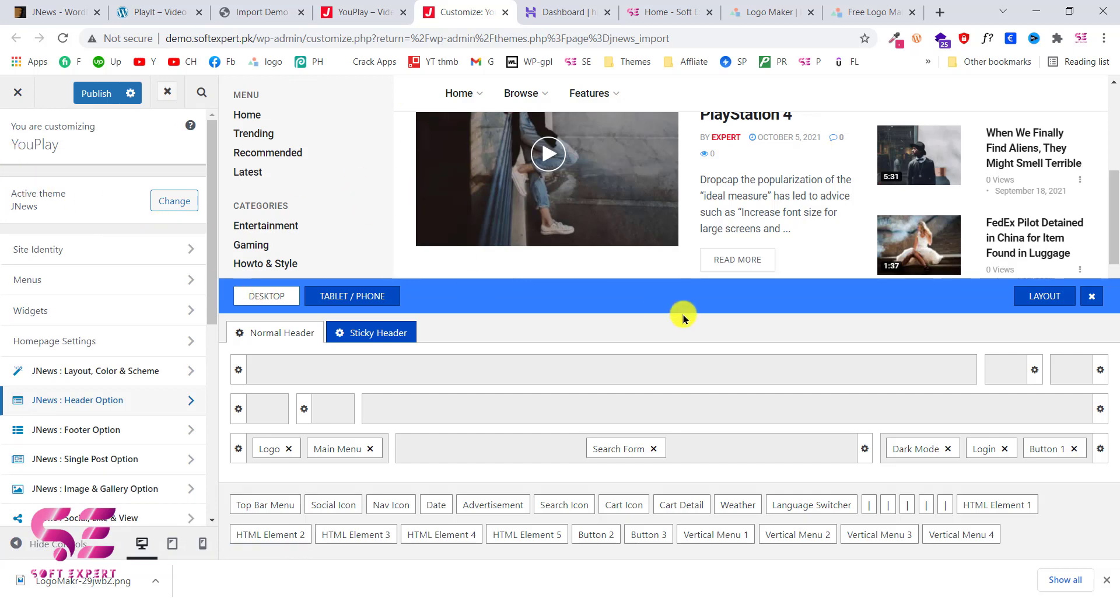
click(1090, 296)
Check the header in the site preview by switching dark mode on and back off
scroll(482, 250, up, 5)
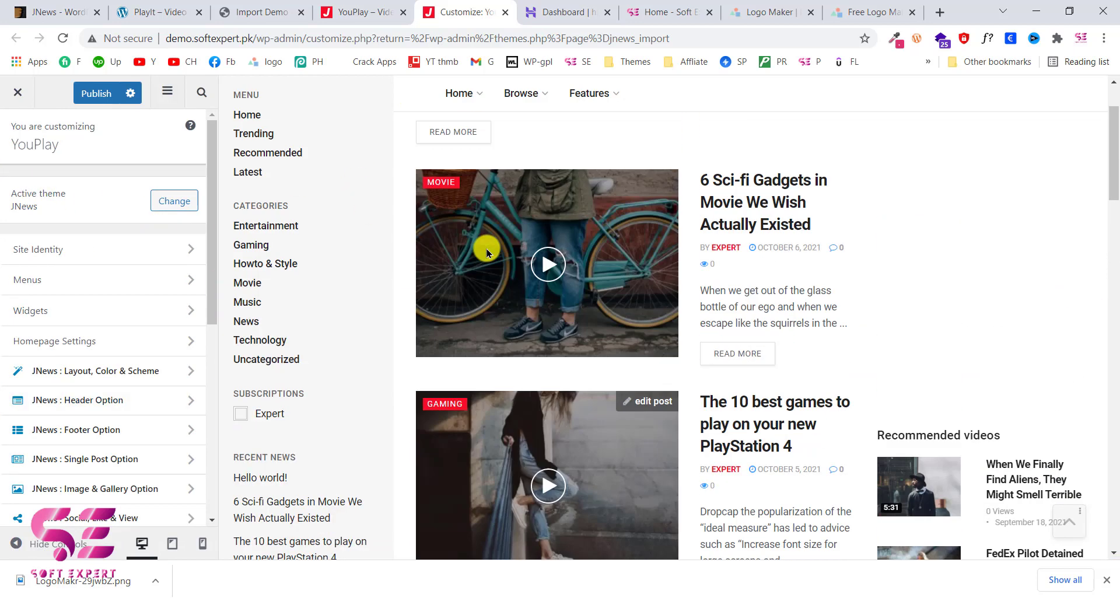
scroll(163, 388, down, 2)
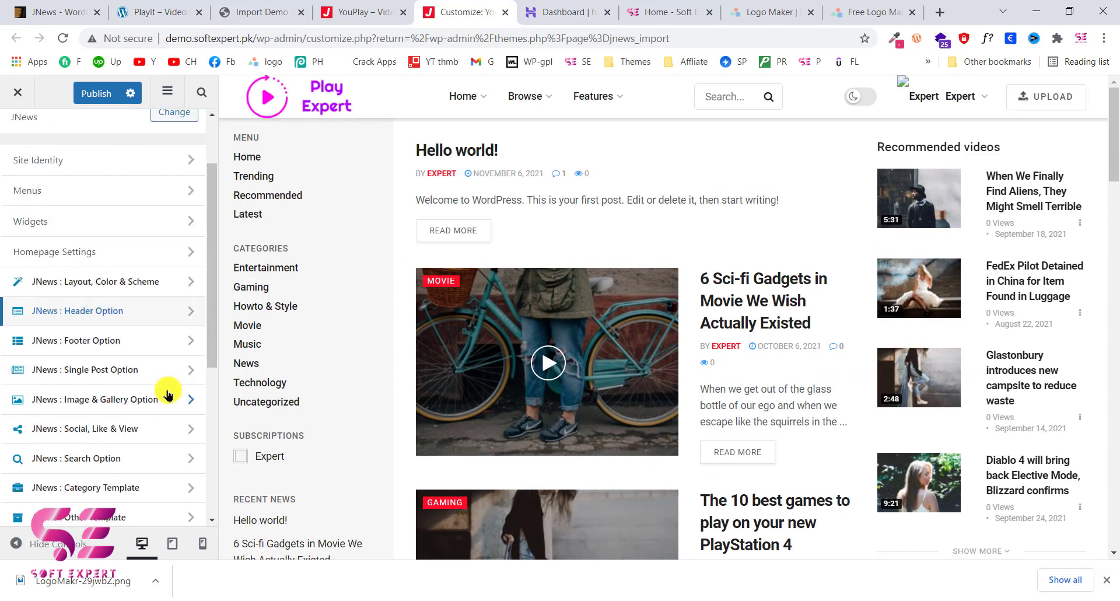
scroll(163, 389, up, 2)
click(862, 99)
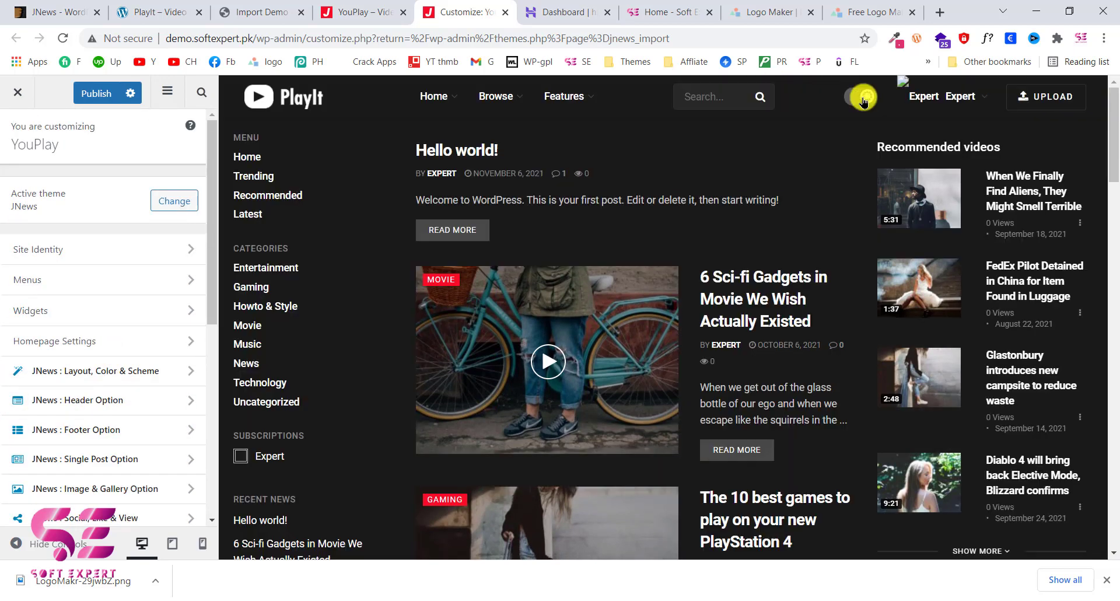
click(862, 99)
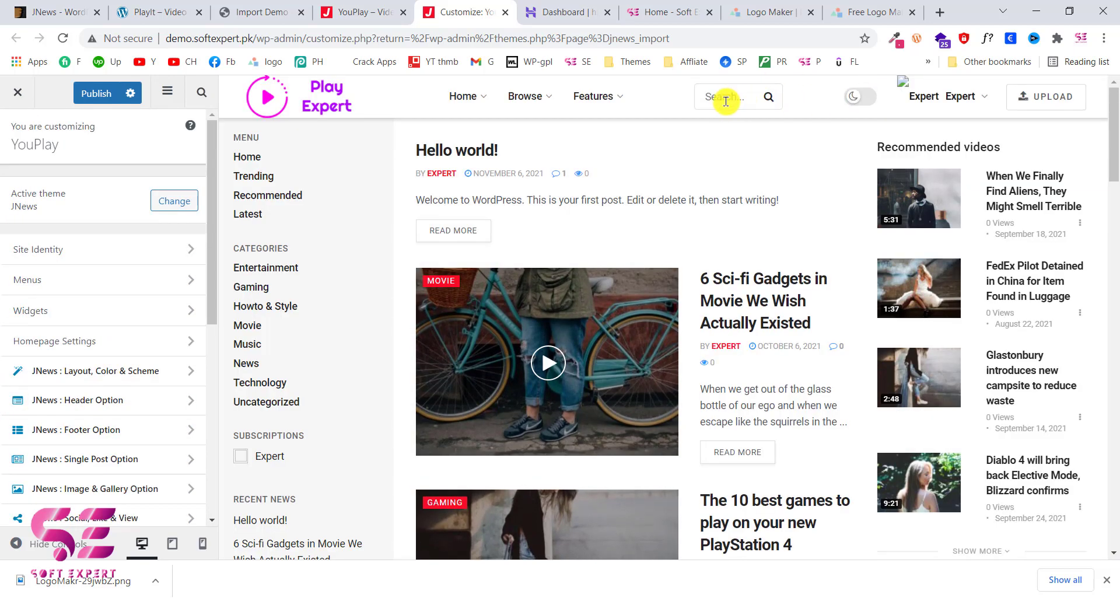
Examine the footer styles offered in the Footer Layout settings of JNews : Footer Option without changing the layout
scroll(92, 361, down, 5)
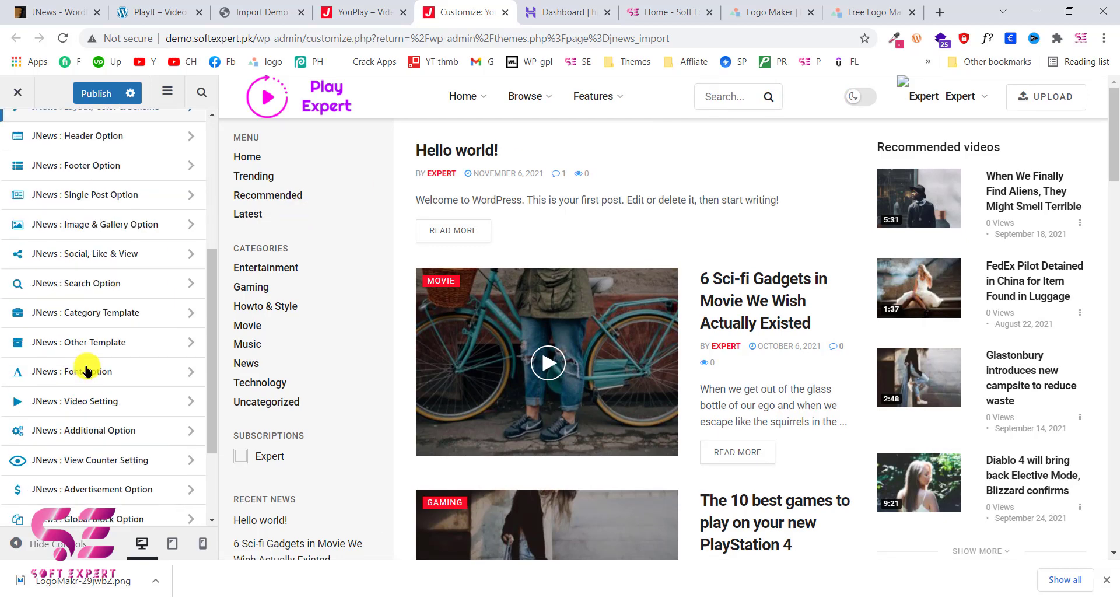
scroll(99, 226, up, 4)
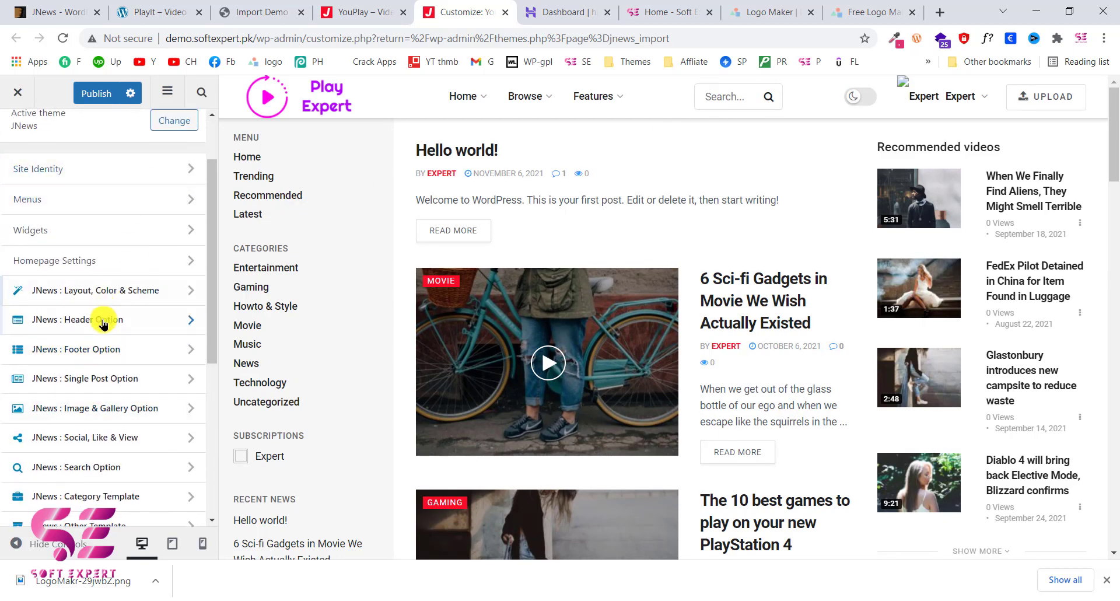
click(122, 350)
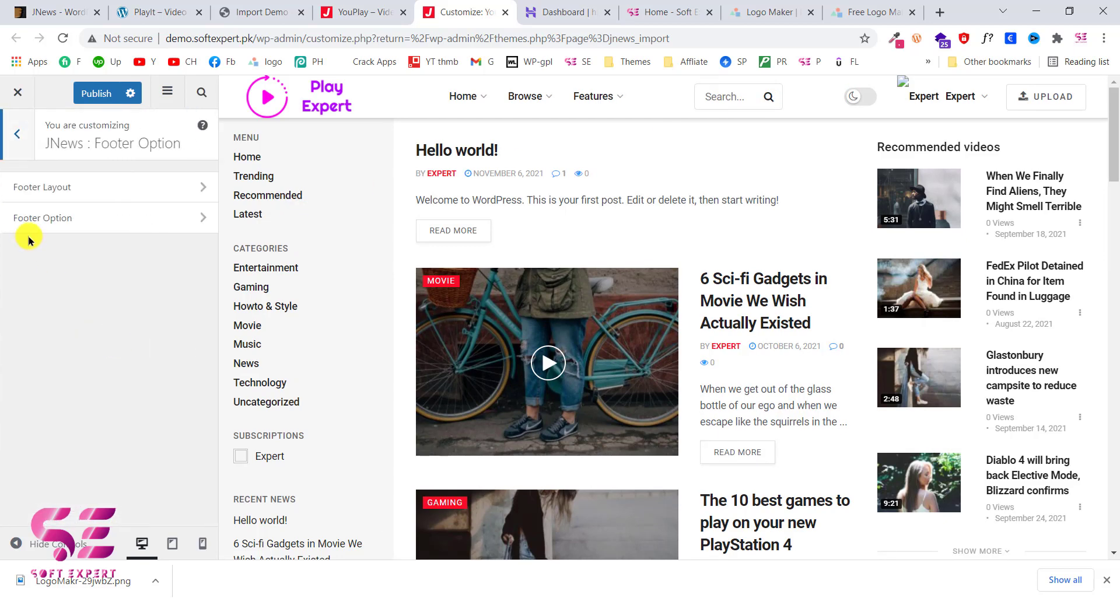
click(70, 187)
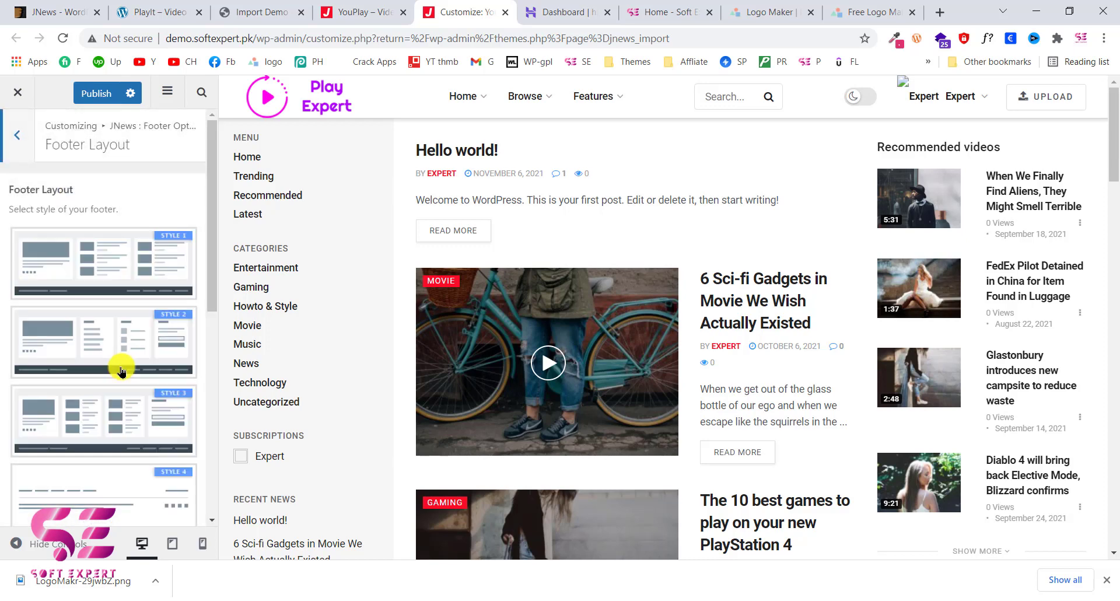
scroll(121, 371, down, 2)
scroll(102, 243, down, 3)
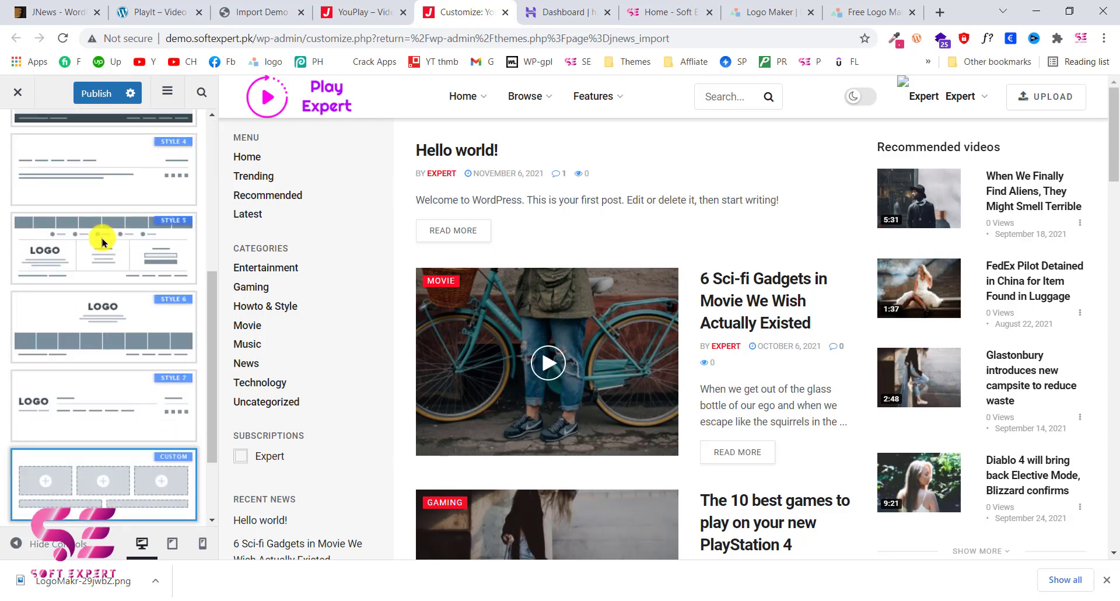
scroll(103, 243, up, 5)
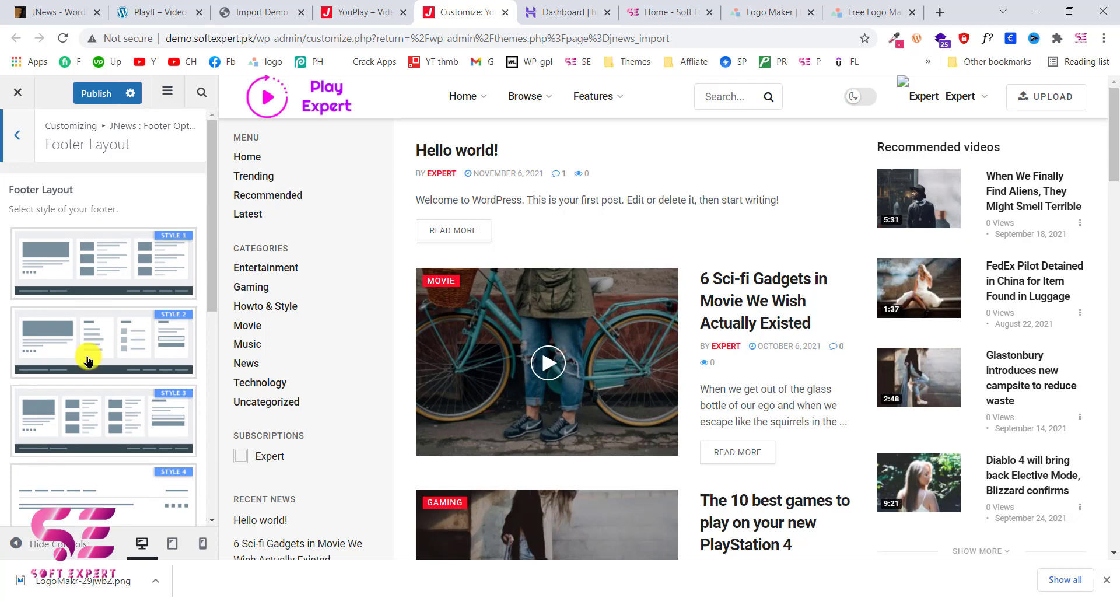
scroll(88, 360, down, 5)
key(Escape)
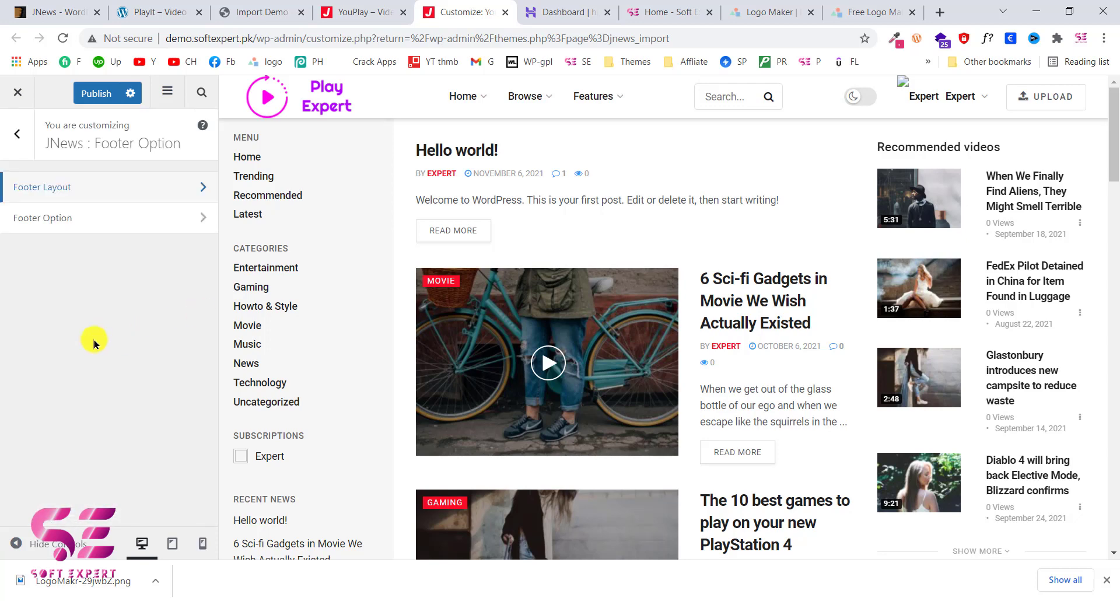
Publish the Customizer changes and check the live YouPlay home page from the header logo down to the footer
click(85, 100)
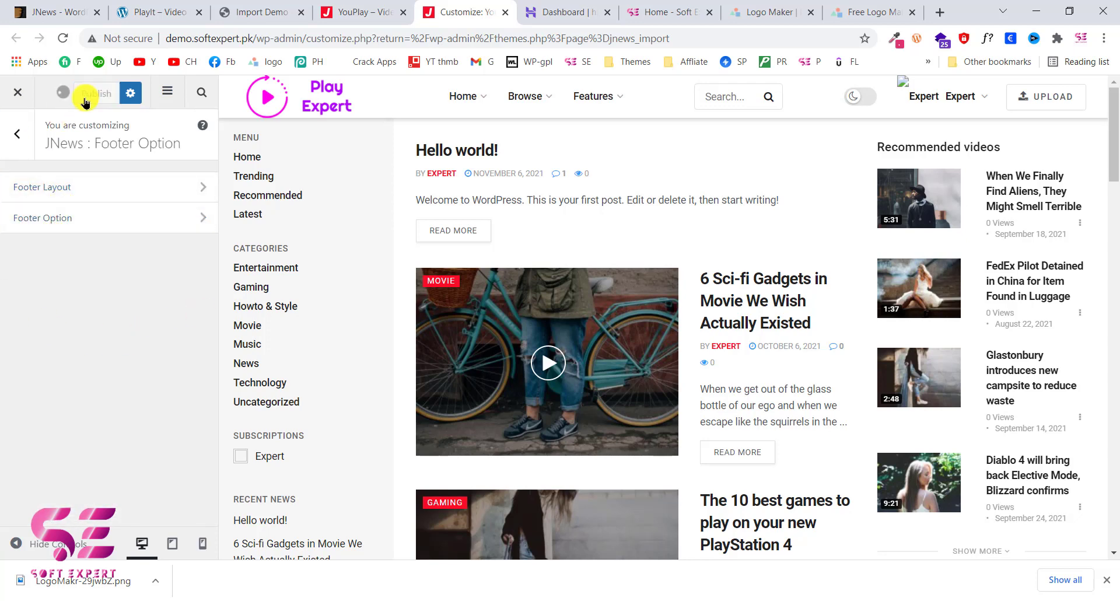
click(357, 13)
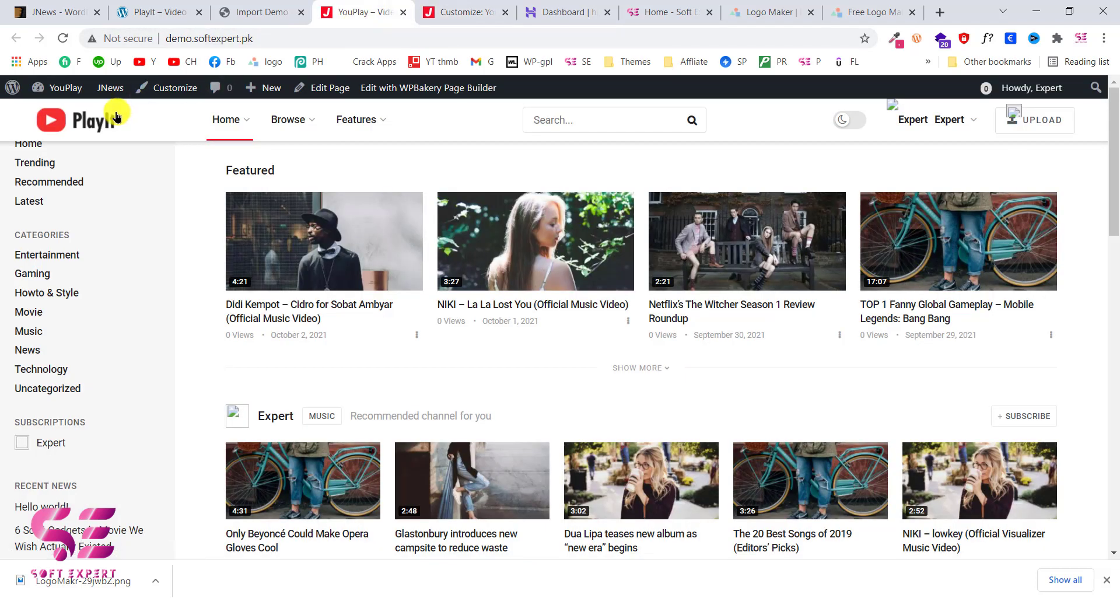
mouse_move(229, 119)
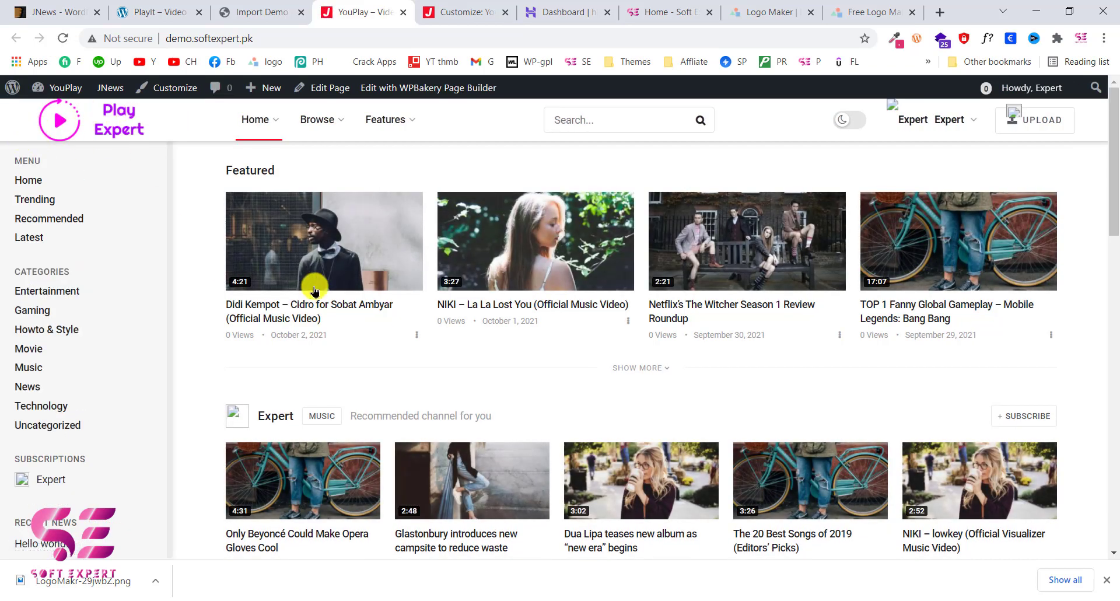
scroll(413, 508, down, 15)
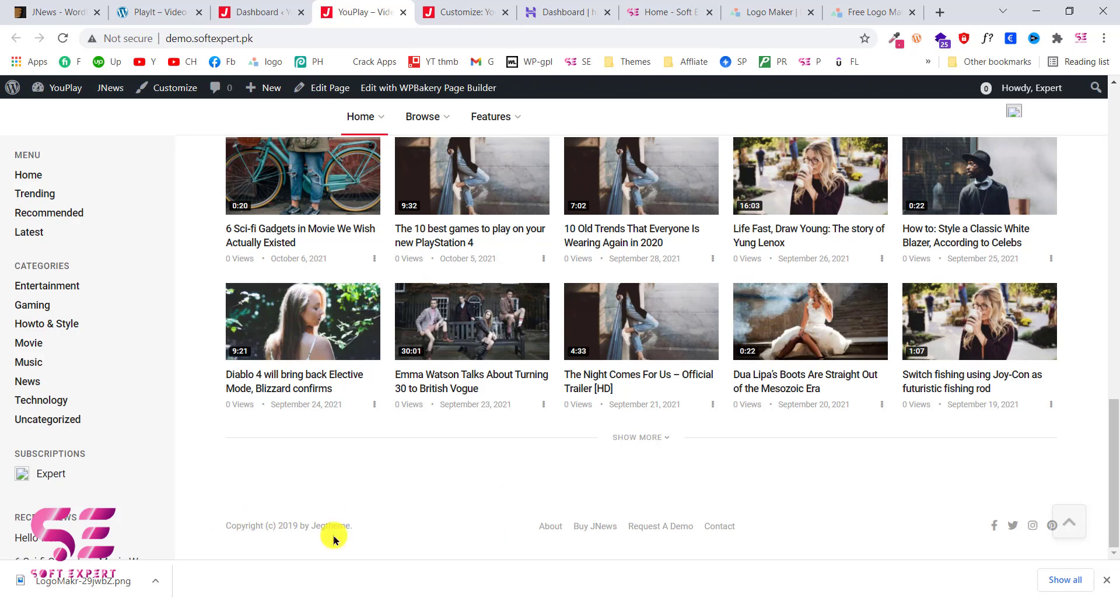
Open the Footer template from the dashboard's Footer Builder for editing with WPBakery Page Builder
click(302, 3)
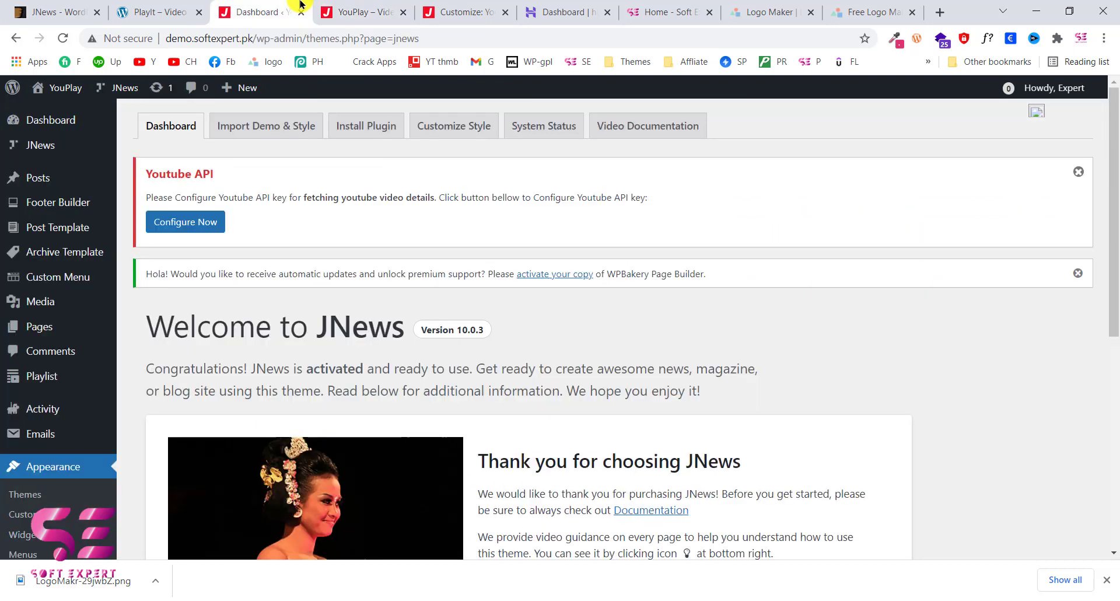
mouse_move(45, 207)
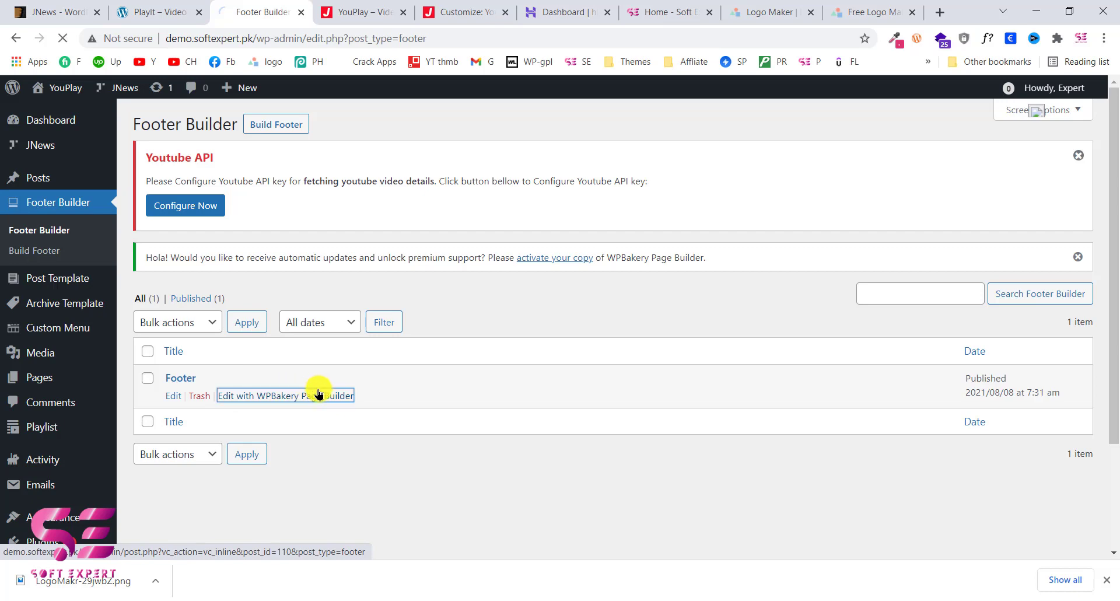
click(319, 394)
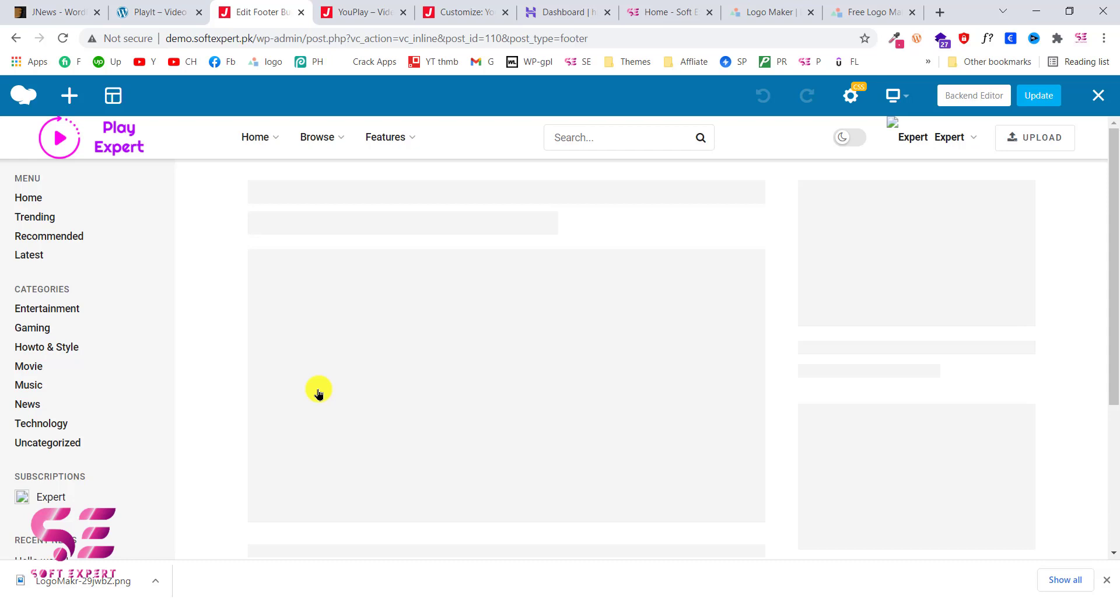
Change the footer's copyright text block to "Copyright (c) 2021 by Soft Expert", save the change and close its settings
scroll(402, 288, down, 4)
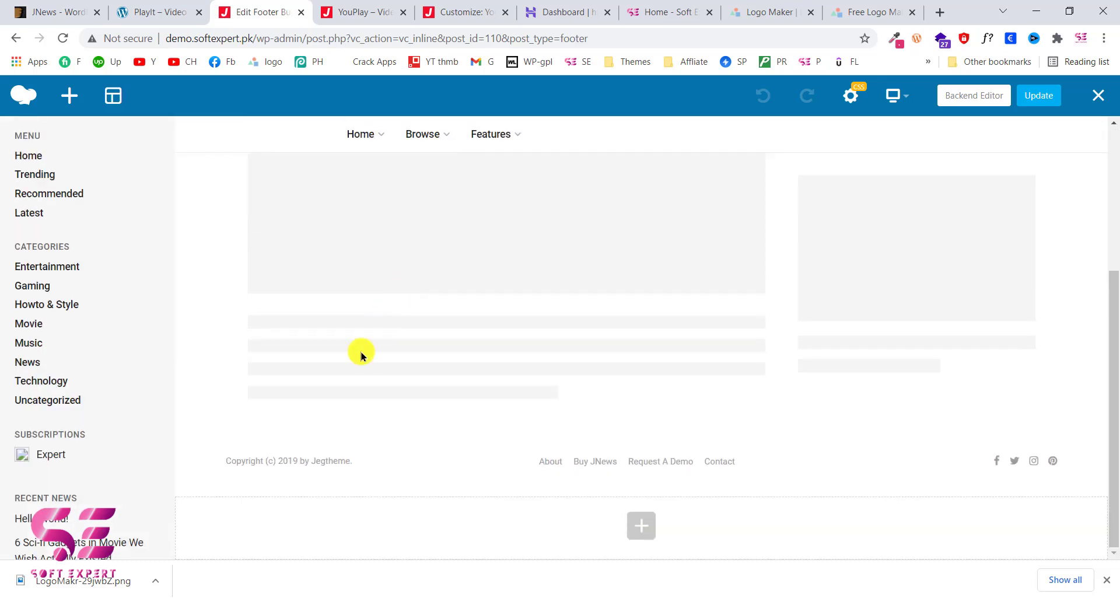
mouse_move(260, 458)
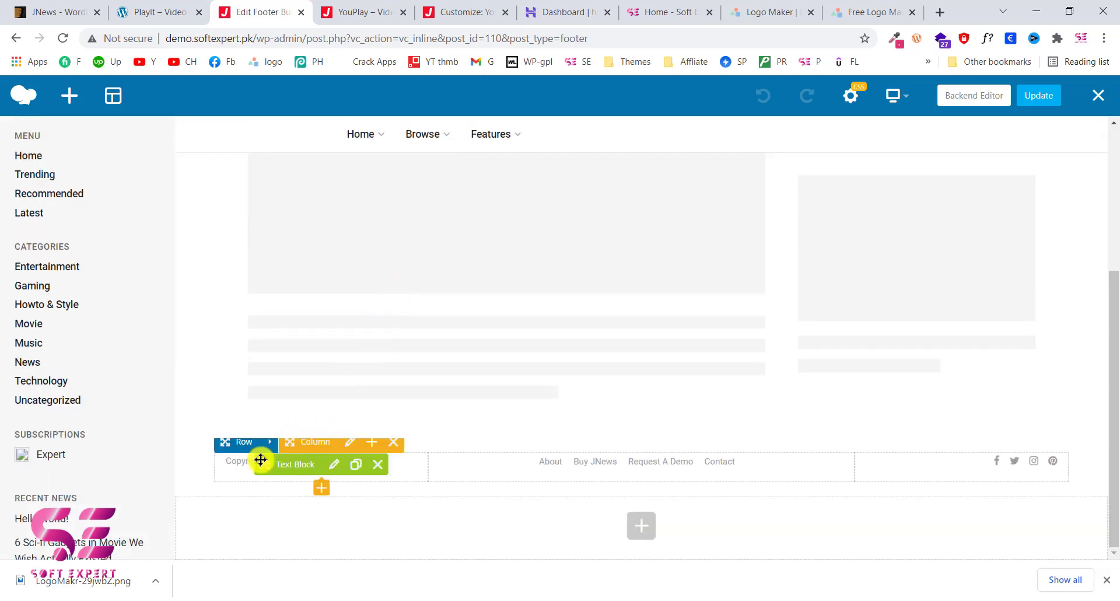
click(332, 467)
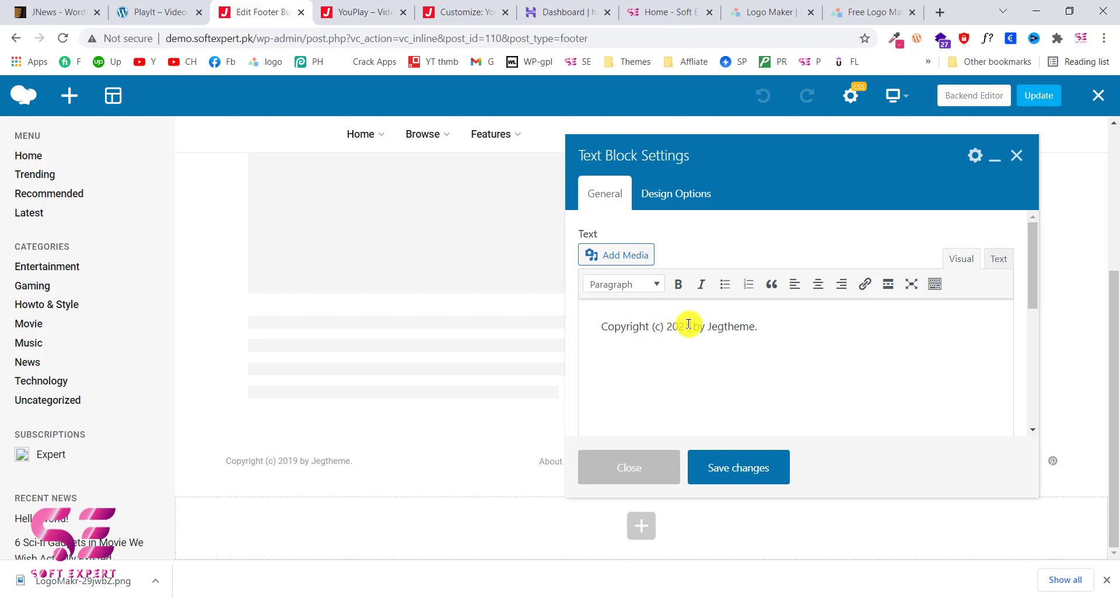
double_click(710, 326)
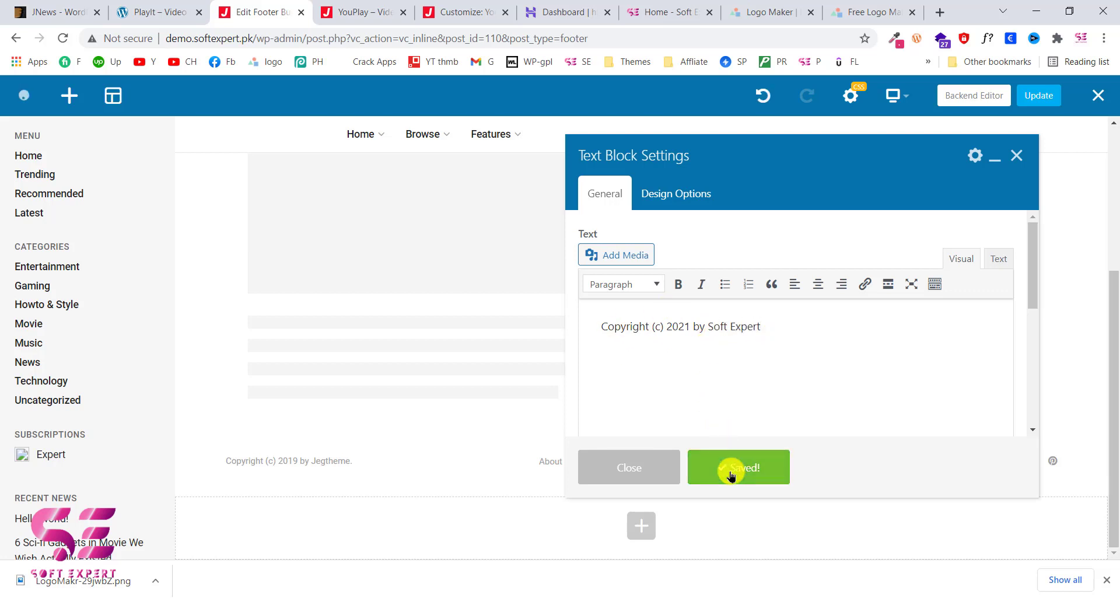
click(653, 470)
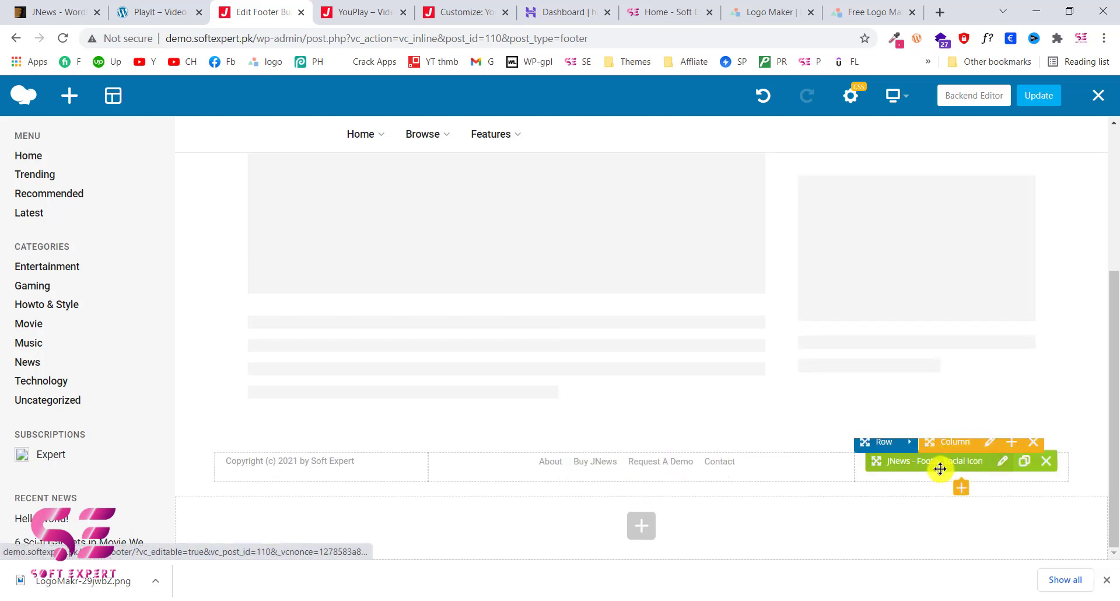
Update the footer template and reload the live home page to check the copyright line and the page
click(1044, 103)
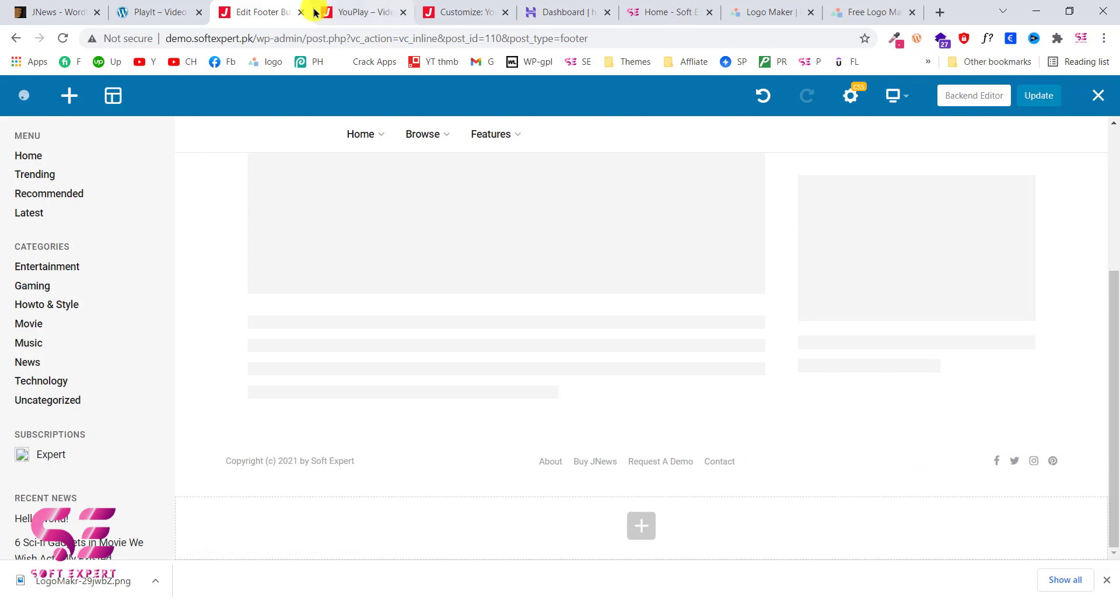
click(378, 11)
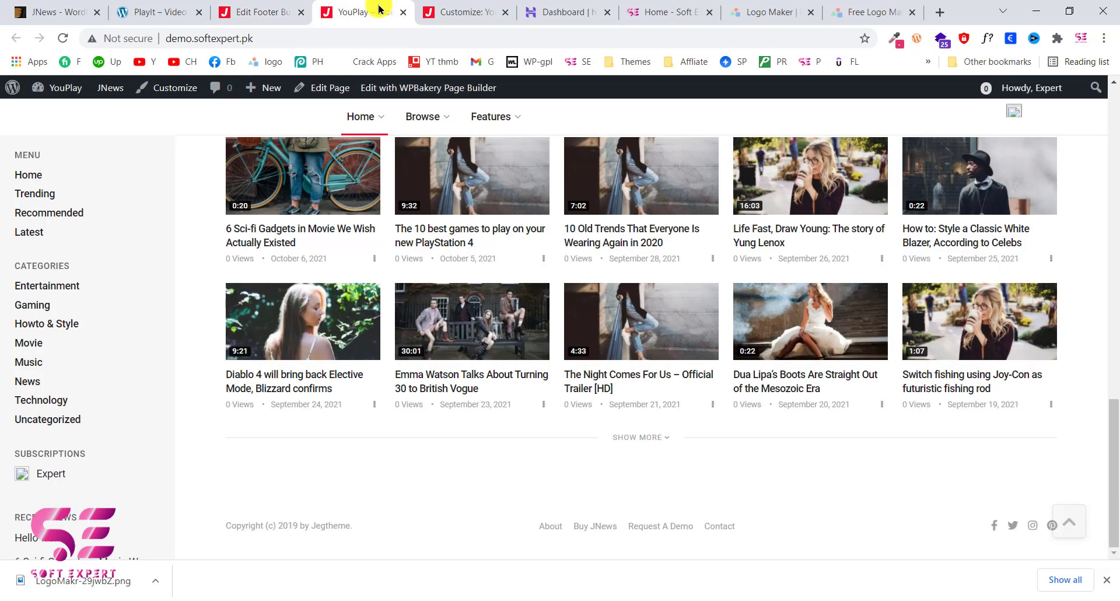
click(59, 38)
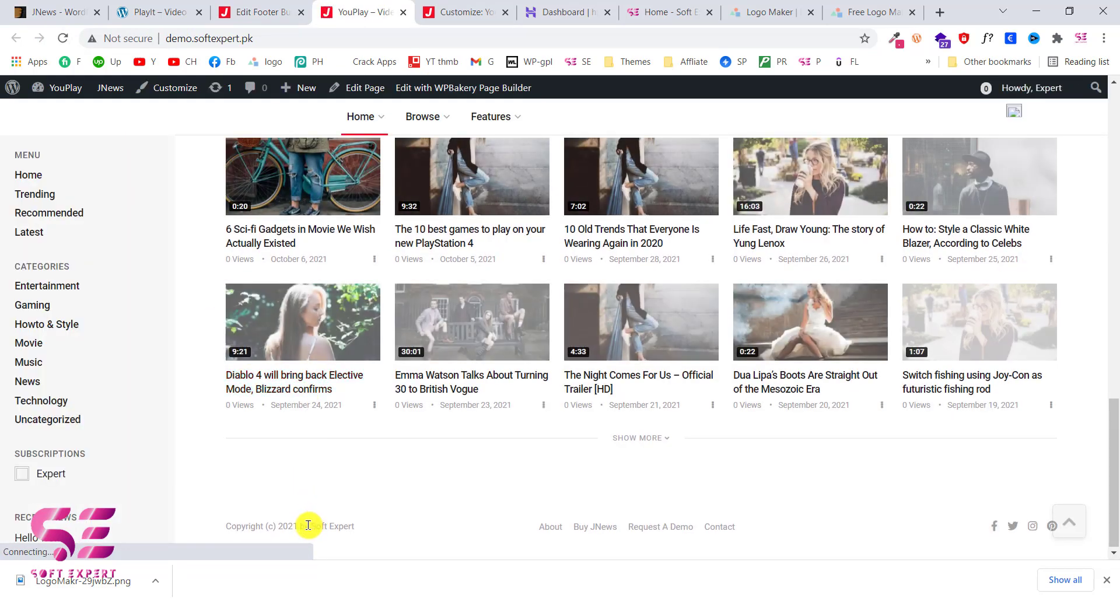
drag(317, 524, 362, 531)
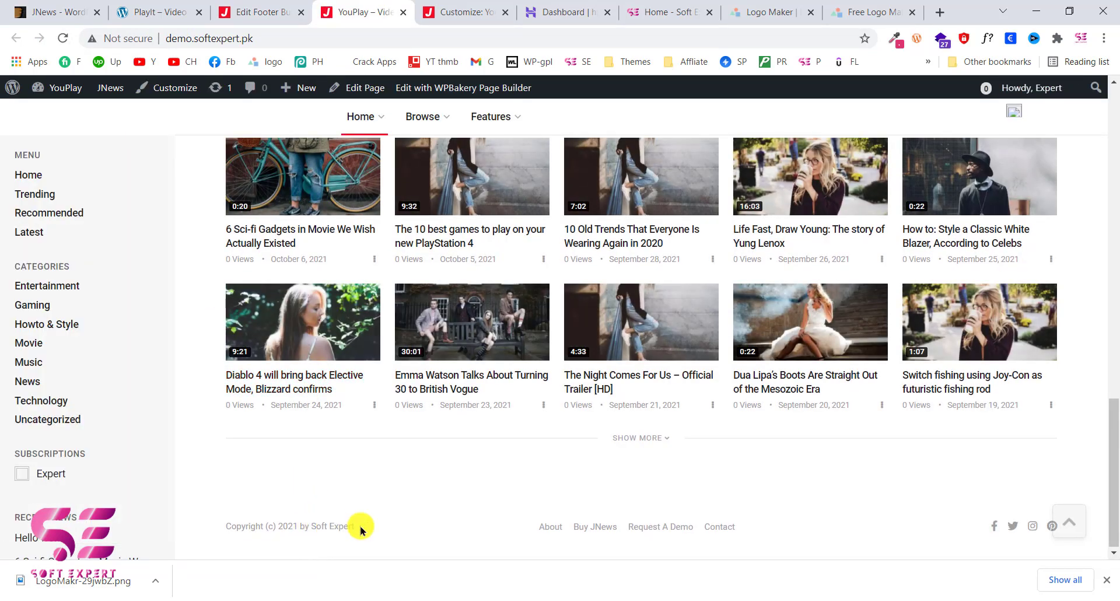
scroll(350, 291, up, 20)
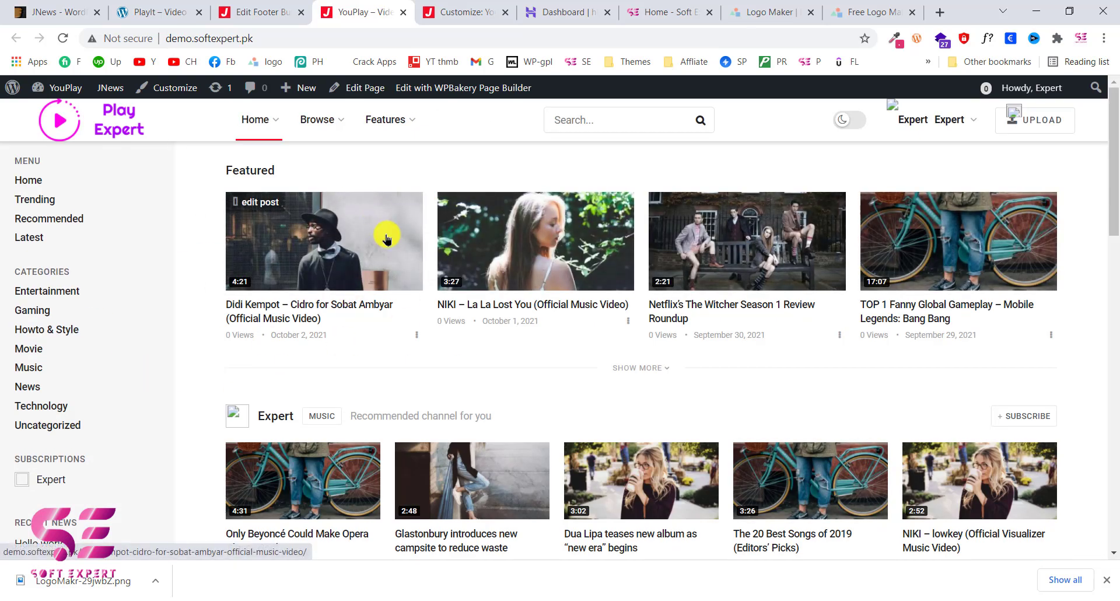
Open the YouPlay site's WordPress dashboard and bring up the list of all posts
click(296, 5)
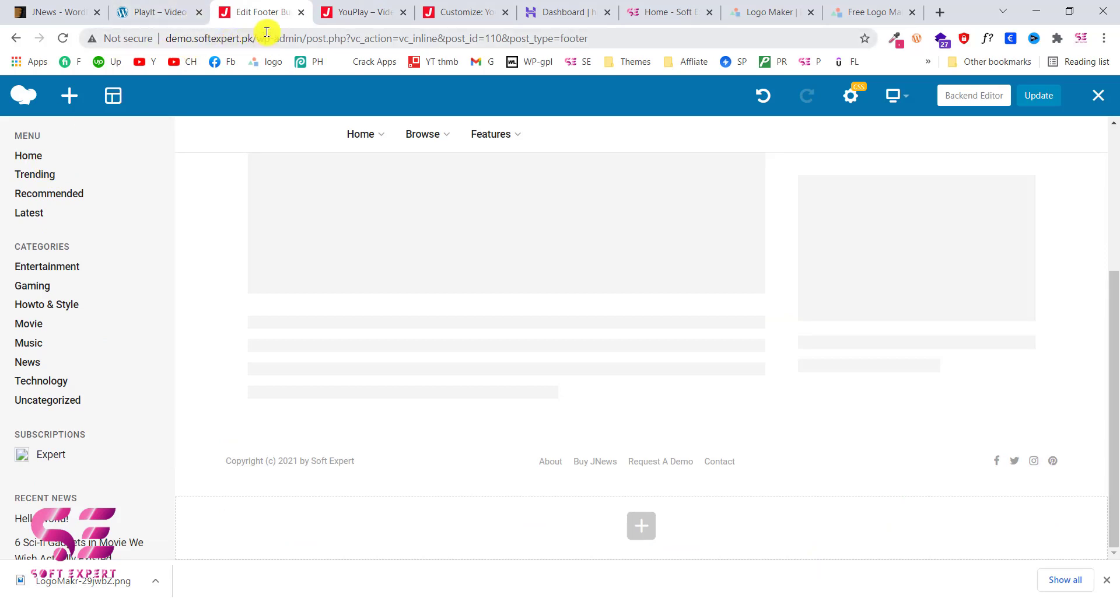
click(350, 11)
click(57, 89)
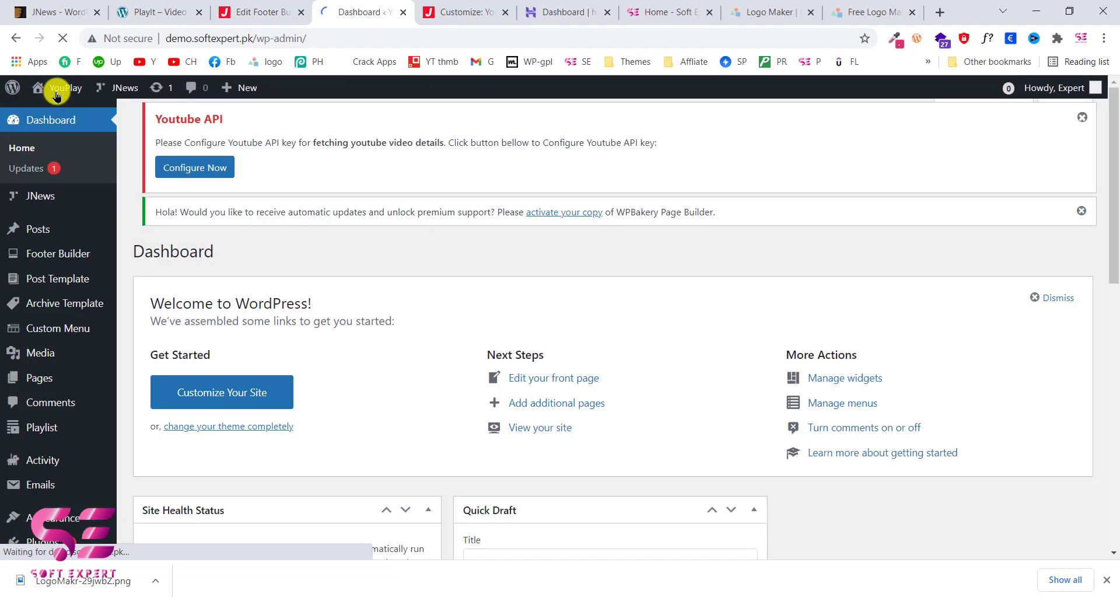
mouse_move(57, 232)
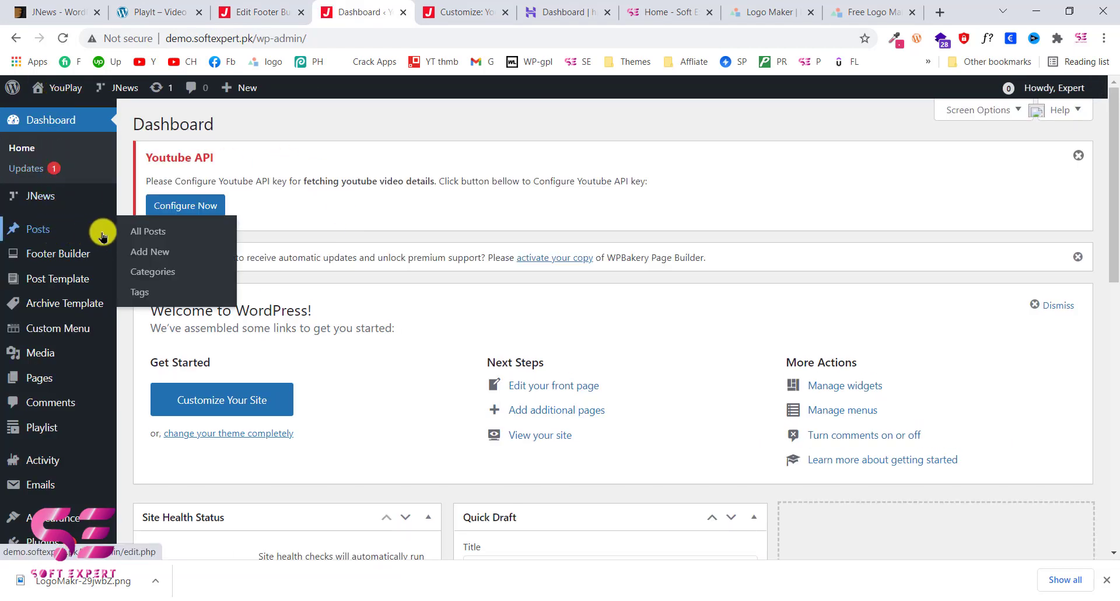
click(141, 234)
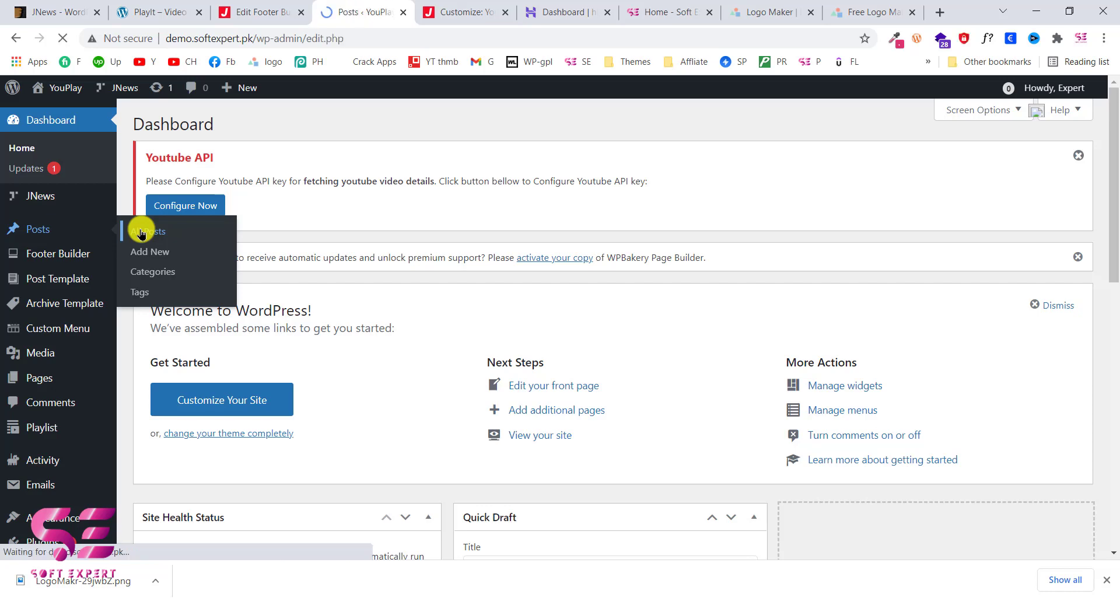
scroll(311, 343, down, 3)
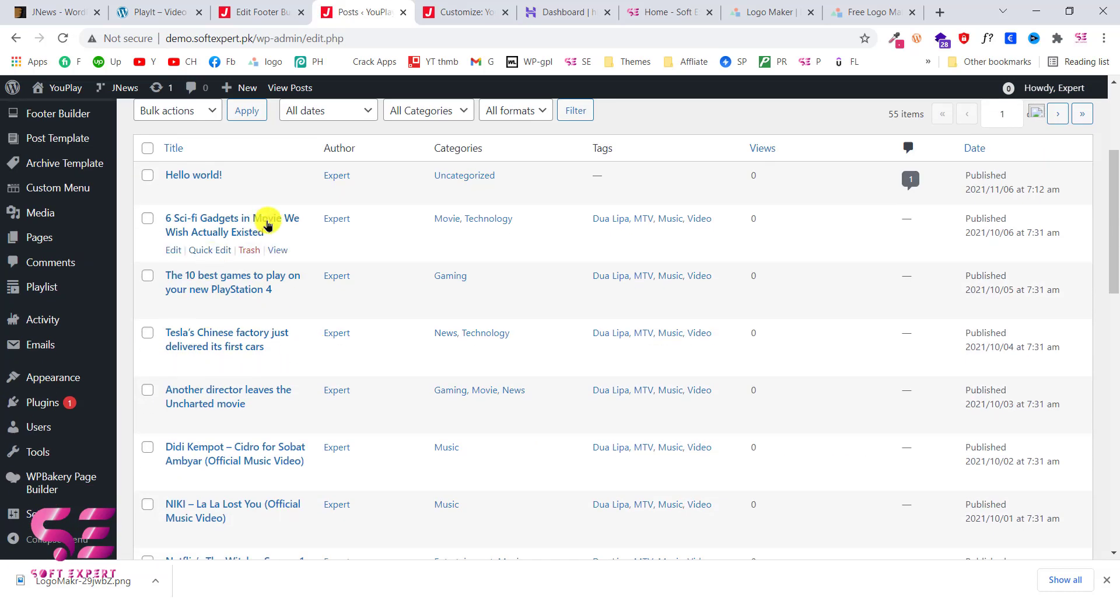
scroll(296, 435, down, 1)
scroll(295, 436, up, 3)
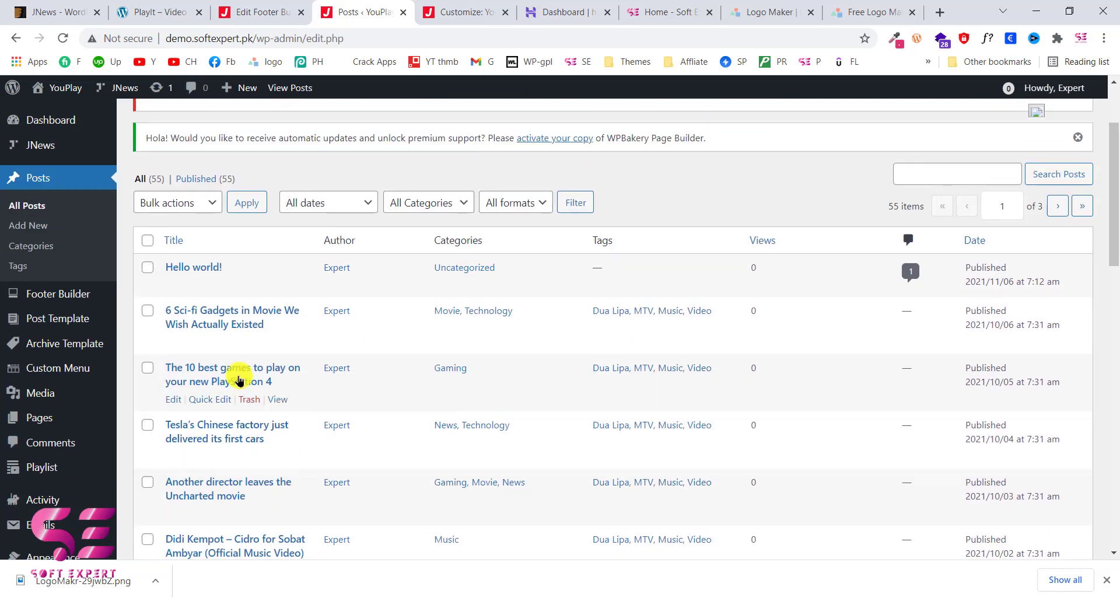
Move the "Hello world!" post to the trash after checking it on the site preview
click(449, 5)
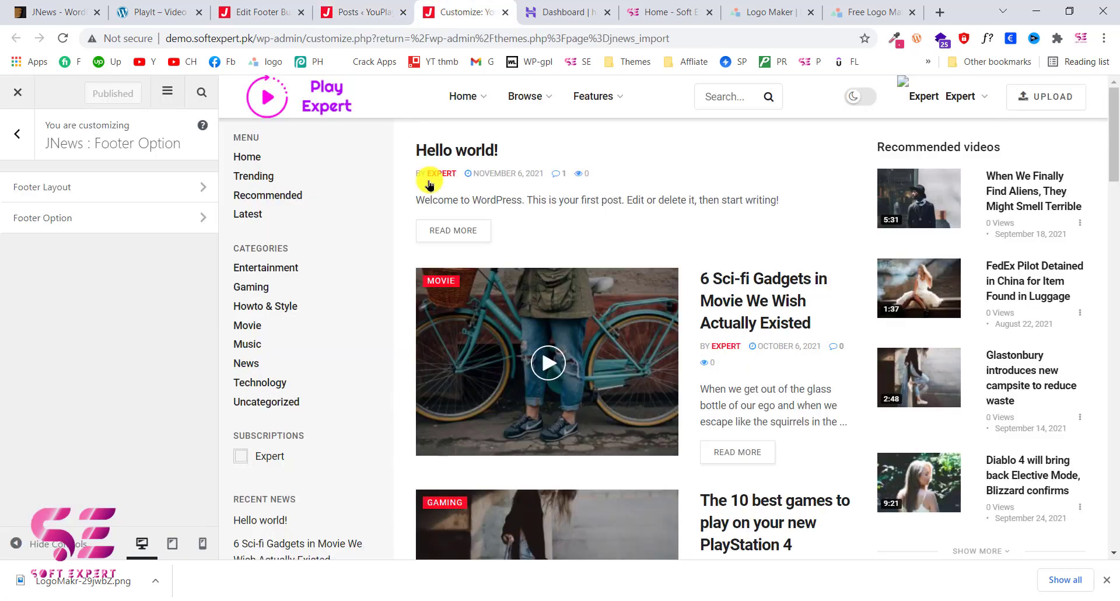
click(363, 12)
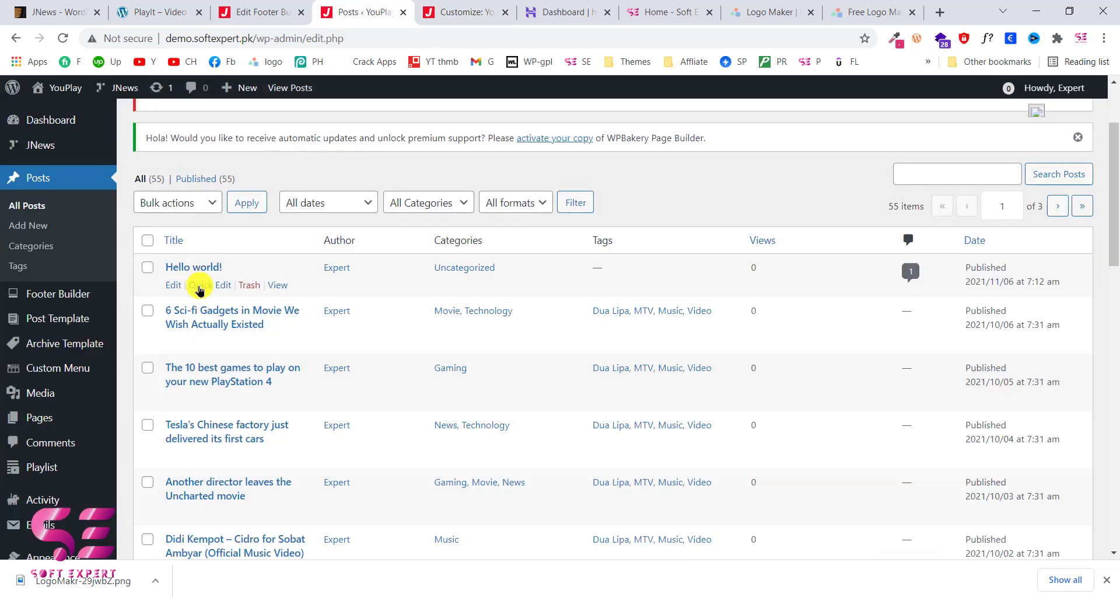
click(245, 286)
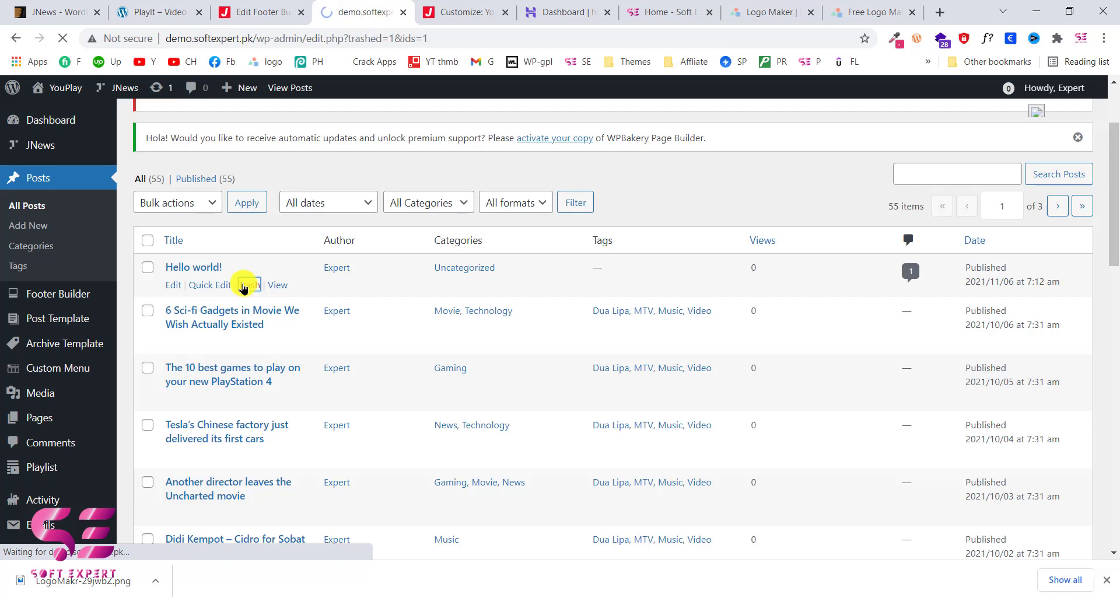
scroll(266, 299, down, 2)
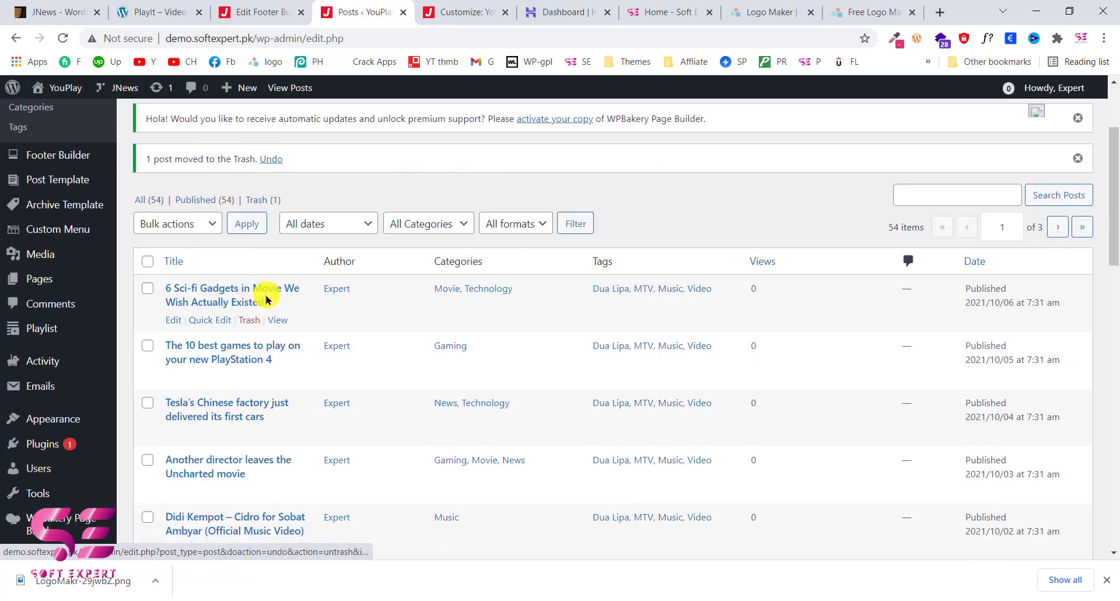
Create a new post titled "My video" with the paragraph "Here text", dismissing the block editor welcome guide
scroll(266, 298, up, 2)
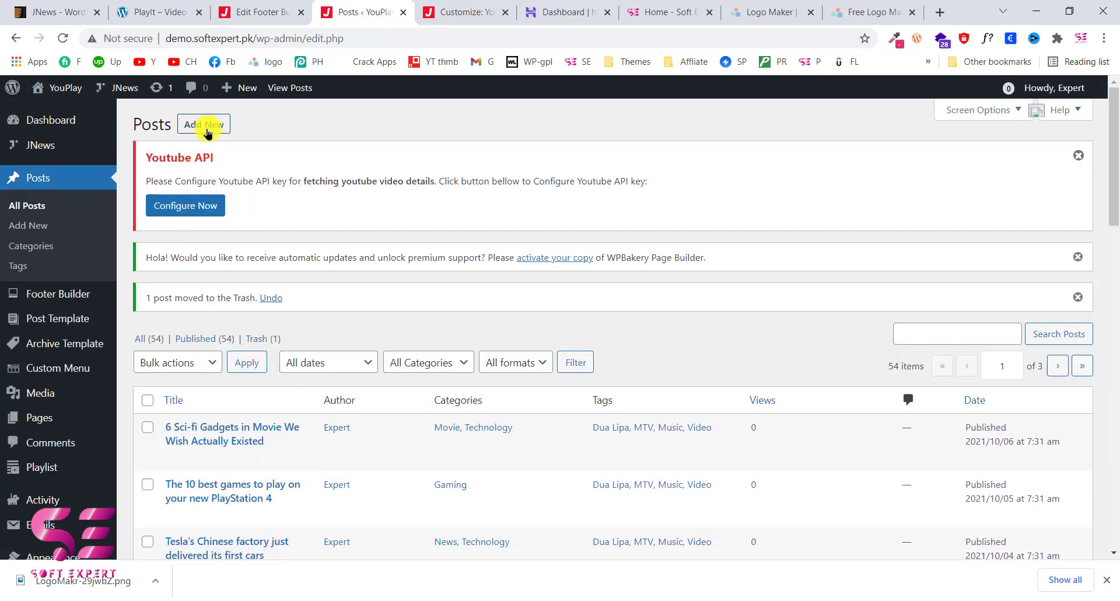
click(207, 131)
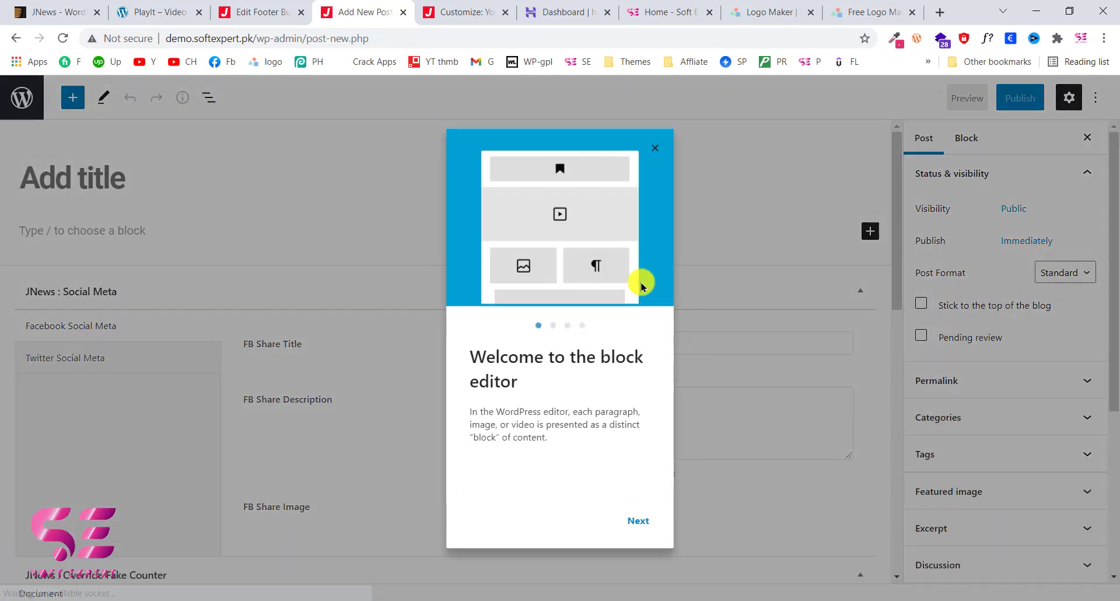
click(656, 150)
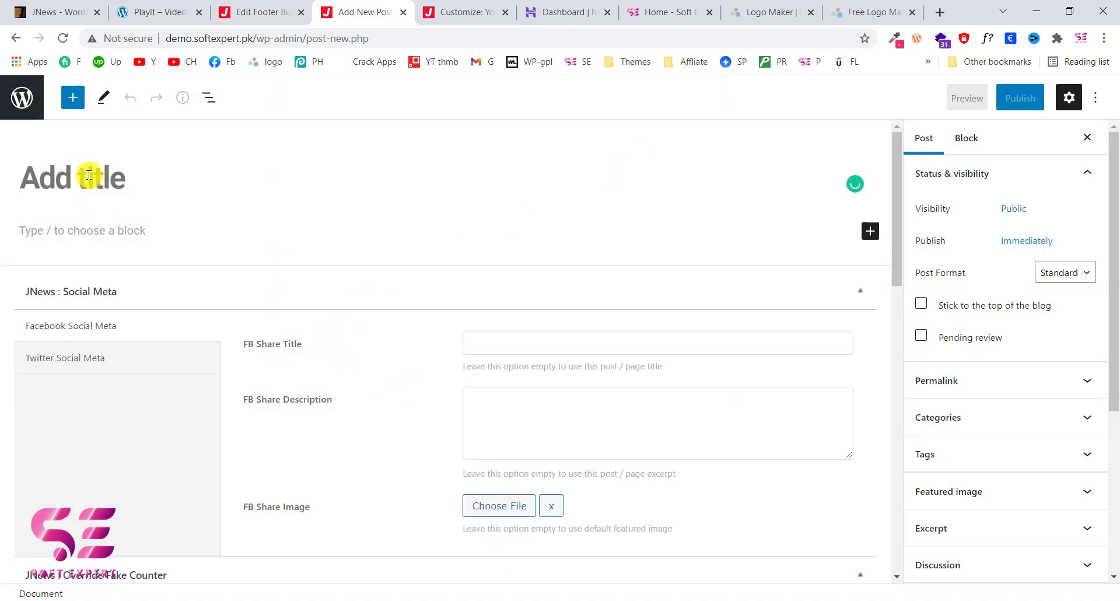
text(My video)
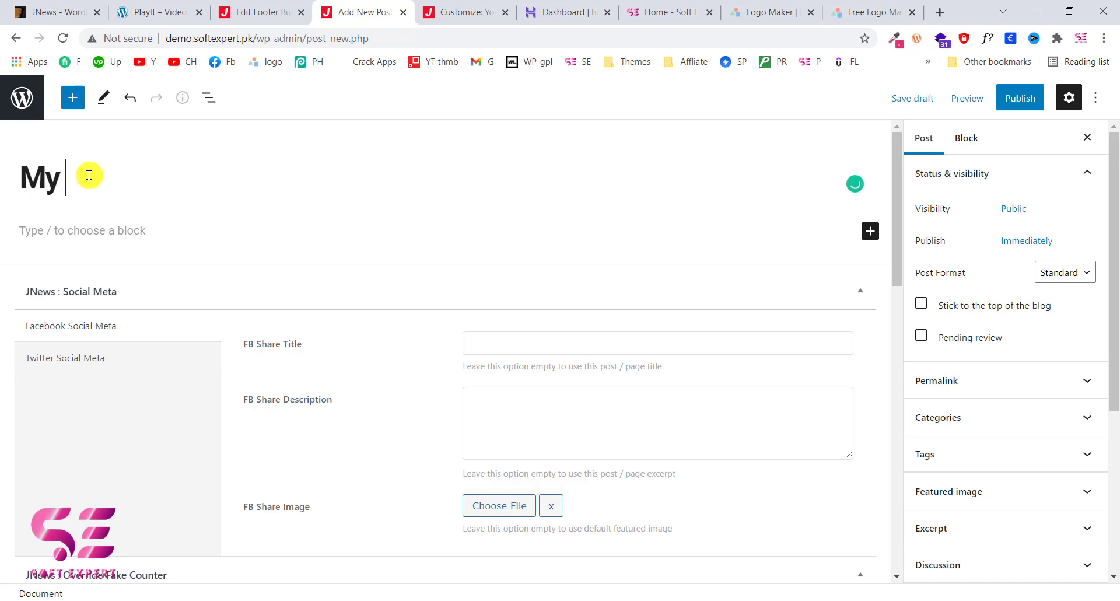
click(90, 230)
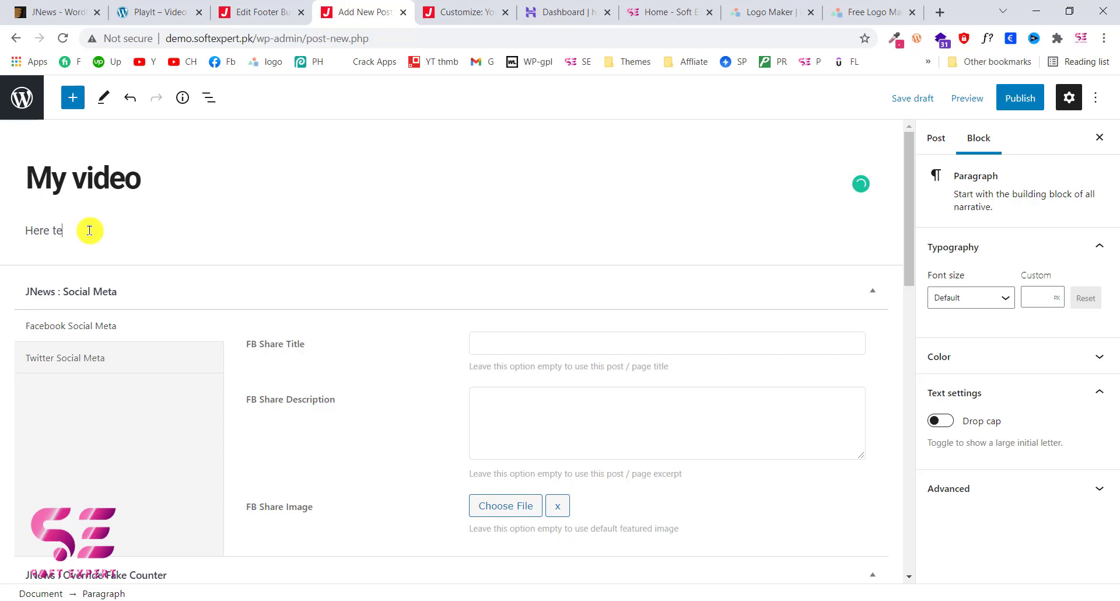
Review the new post's JNews sections: Social Meta, Override Fake Counter, Video Option and Single Post Setting
scroll(268, 274, down, 1)
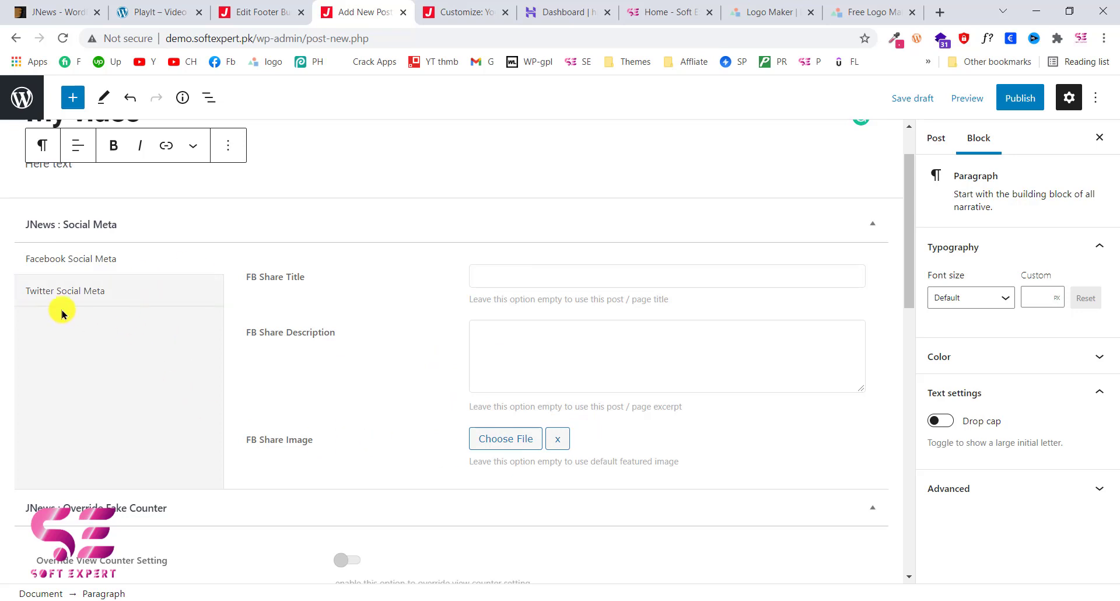
scroll(212, 401, down, 3)
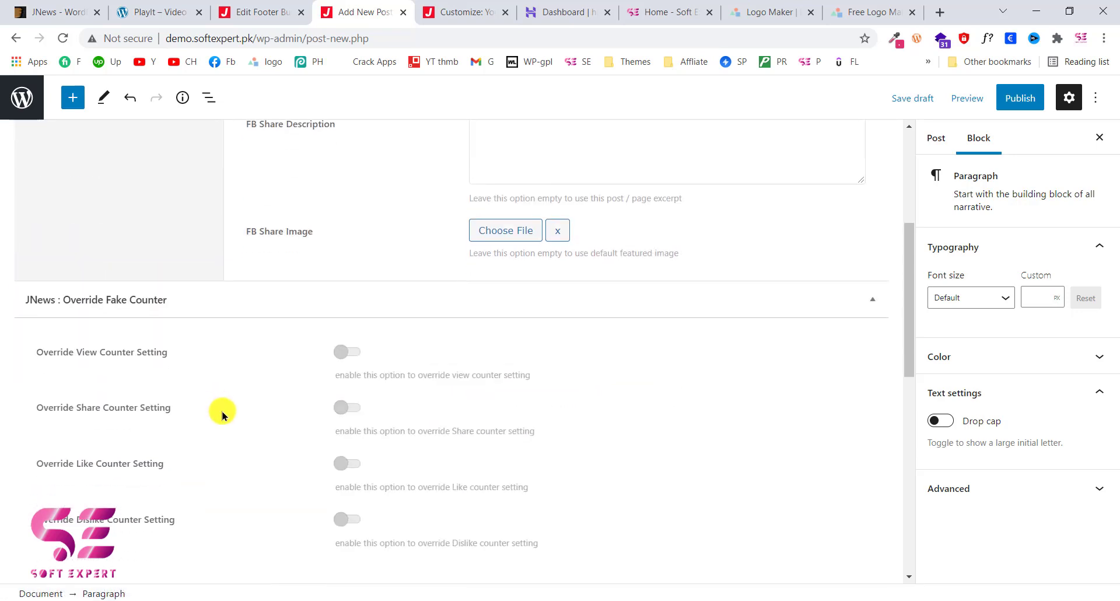
scroll(272, 431, down, 2)
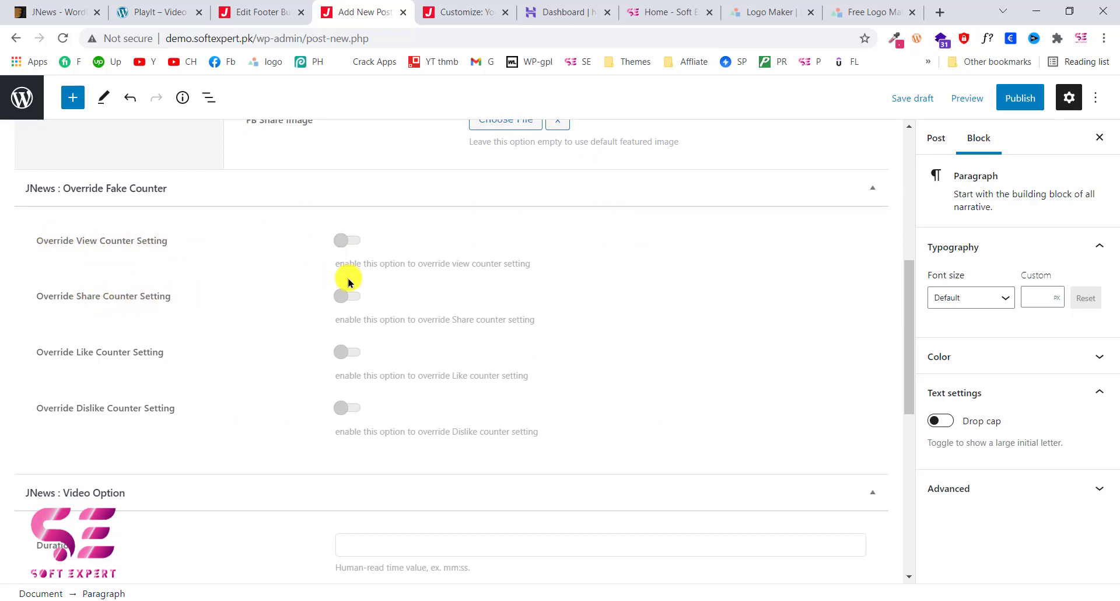
scroll(285, 324, down, 2)
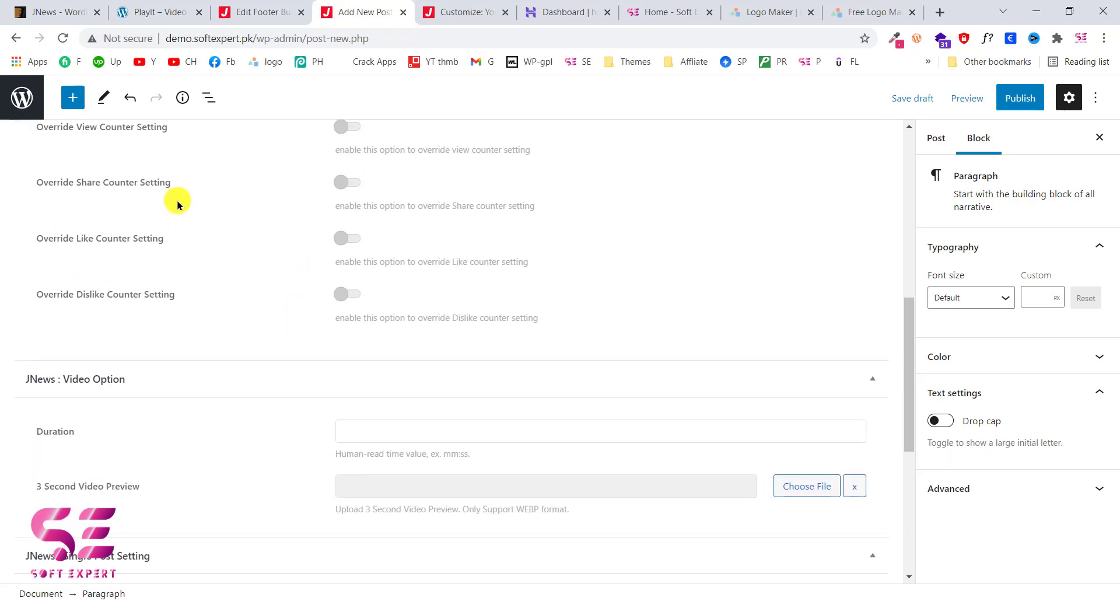
scroll(190, 260, down, 4)
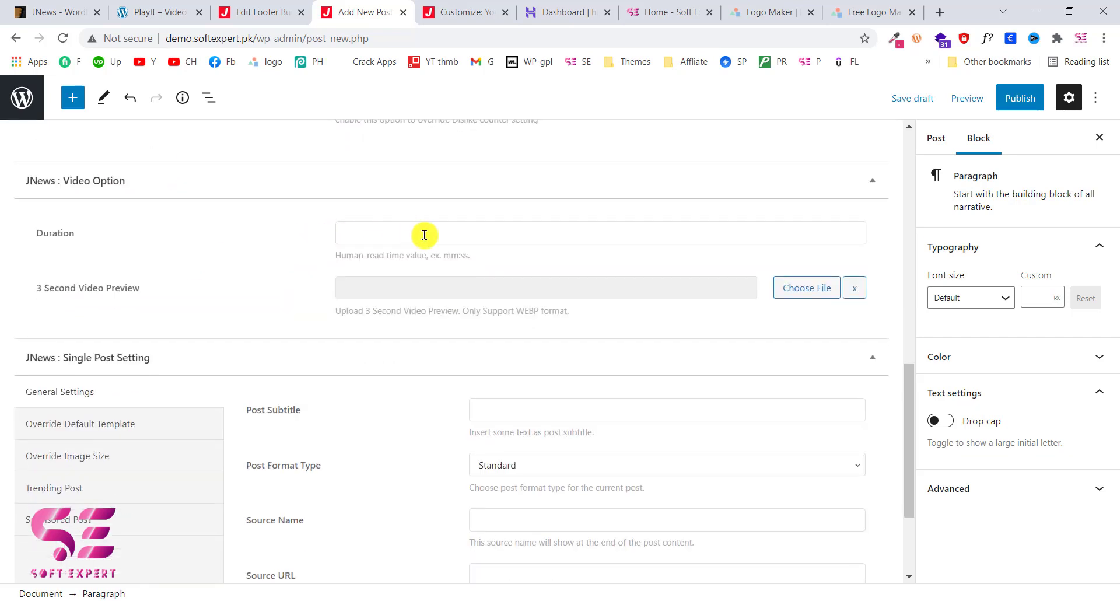
scroll(301, 279, down, 1)
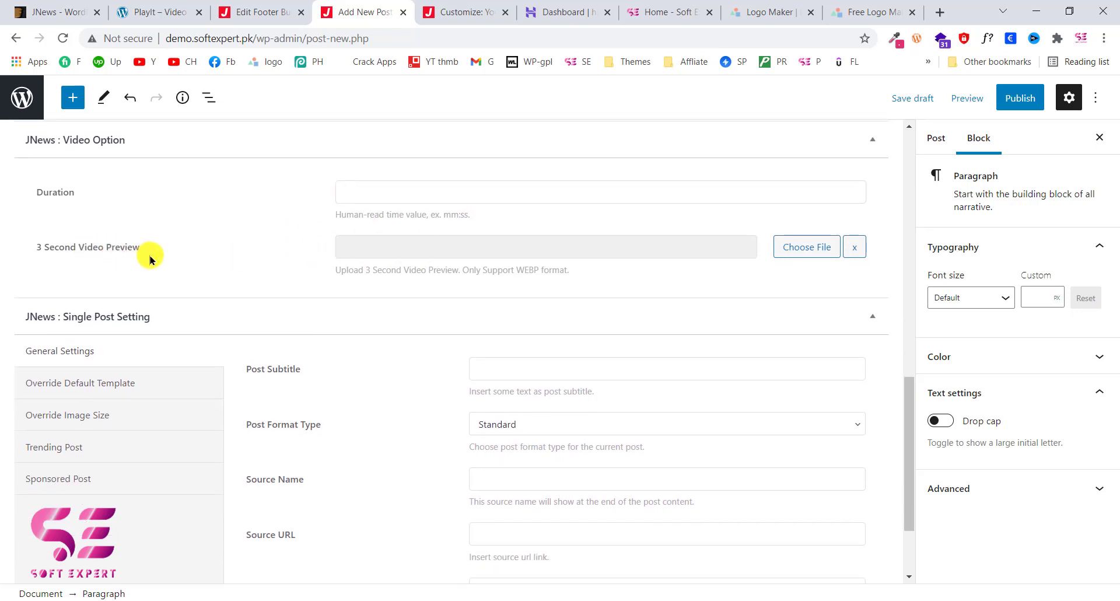
scroll(455, 253, down, 3)
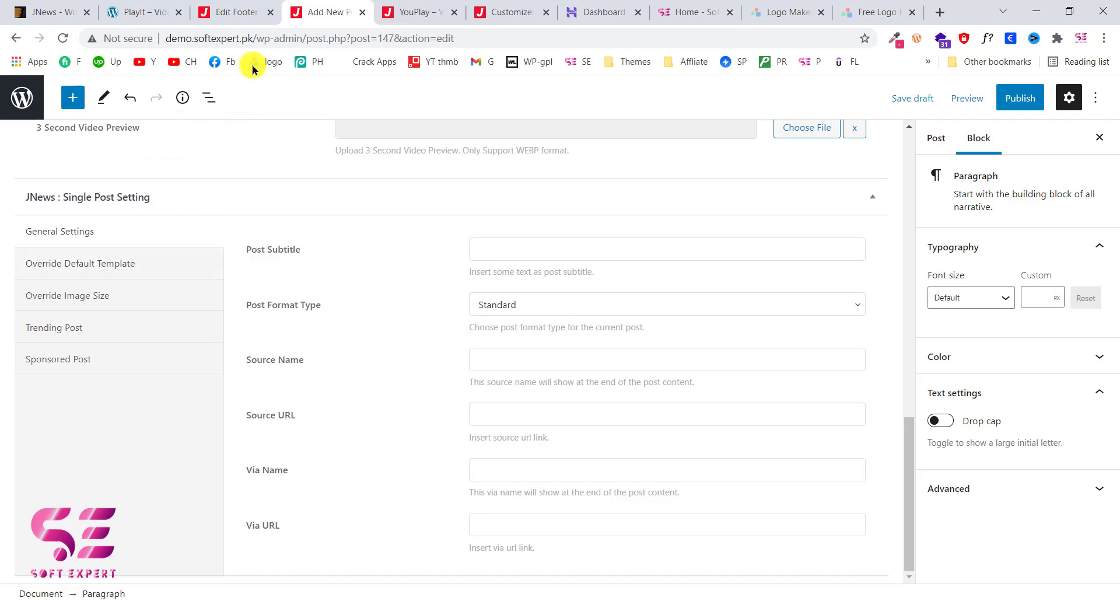
Open the first Featured video post from the live home page for editing in a new browser tab
click(403, 11)
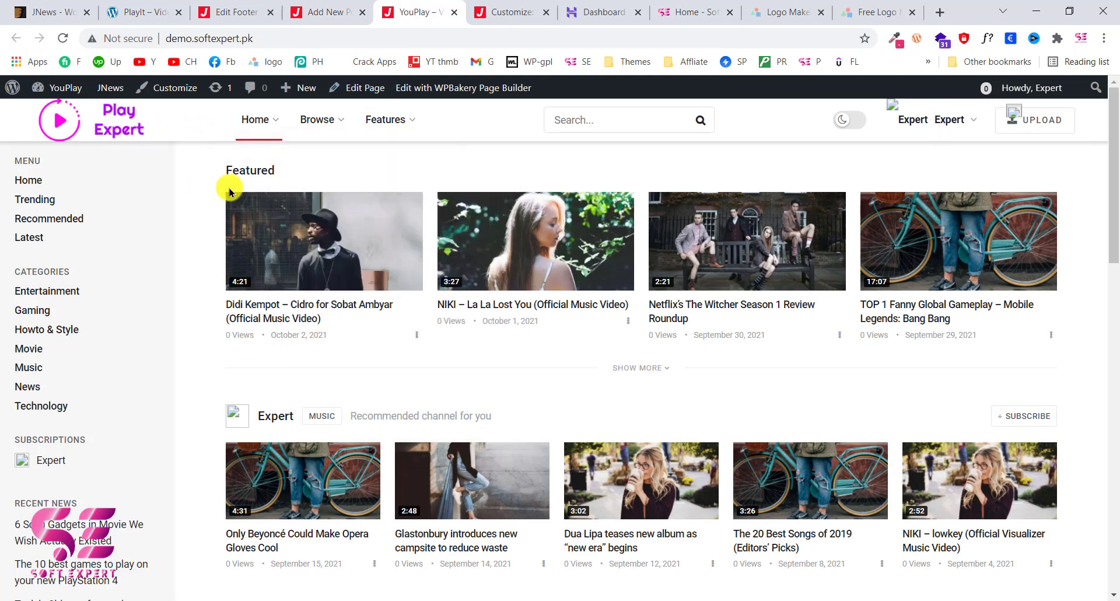
mouse_move(904, 129)
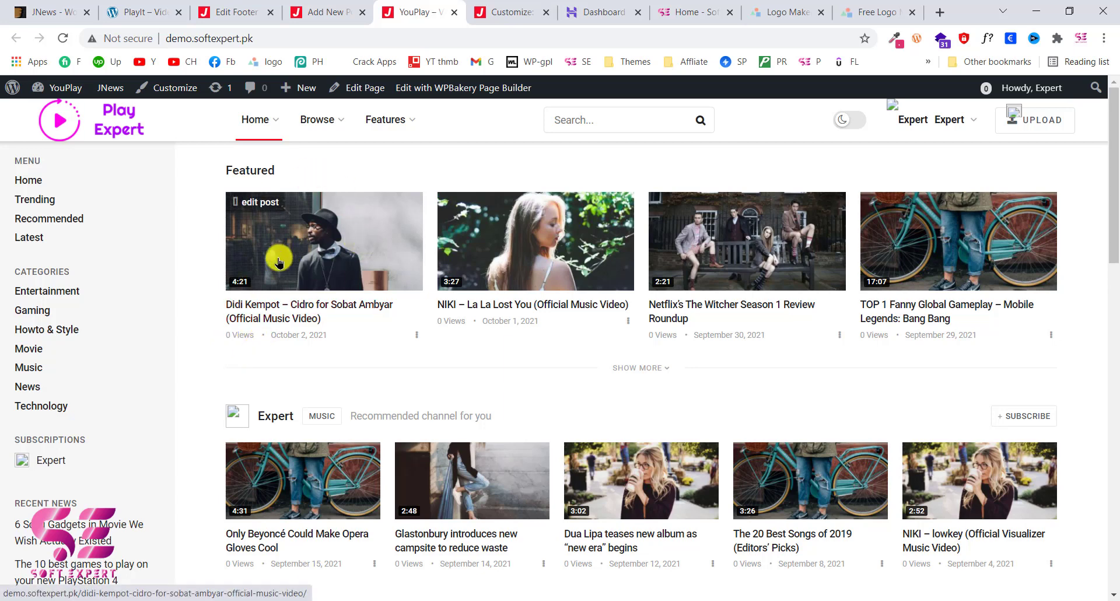
right_click(252, 205)
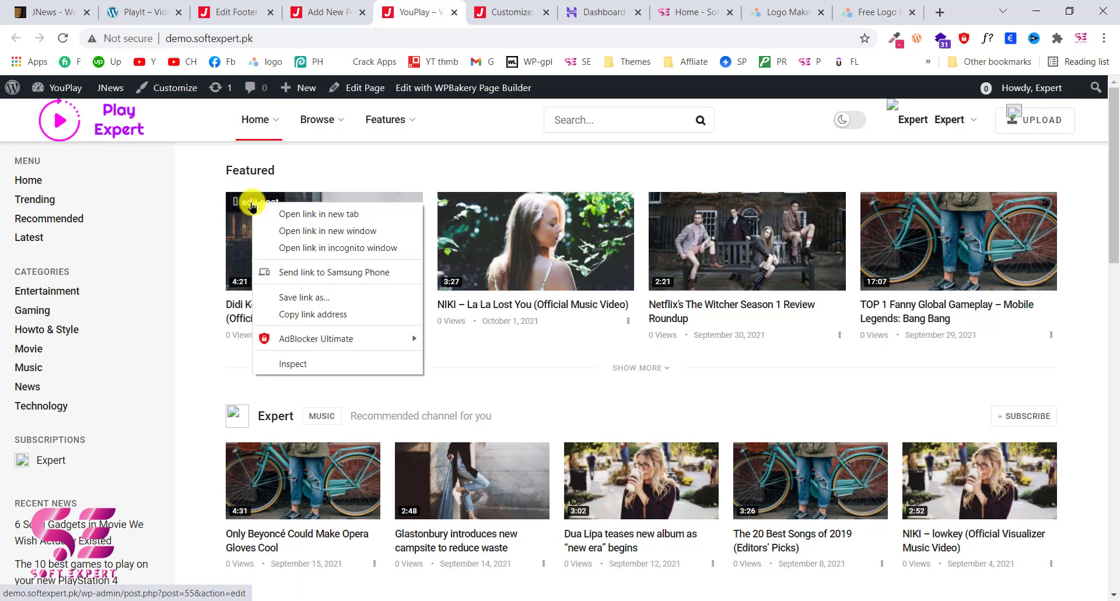
click(294, 214)
click(450, 6)
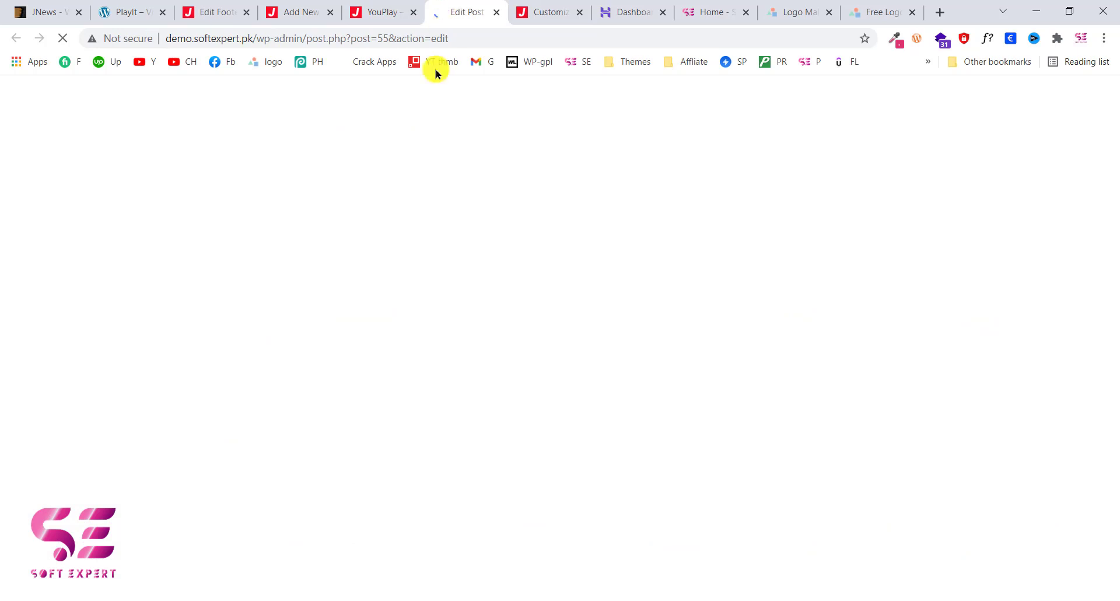
Examine the demo post's Video Option section, including its duration and 3 Second Video Preview, and its Single Post Setting
scroll(422, 362, down, 10)
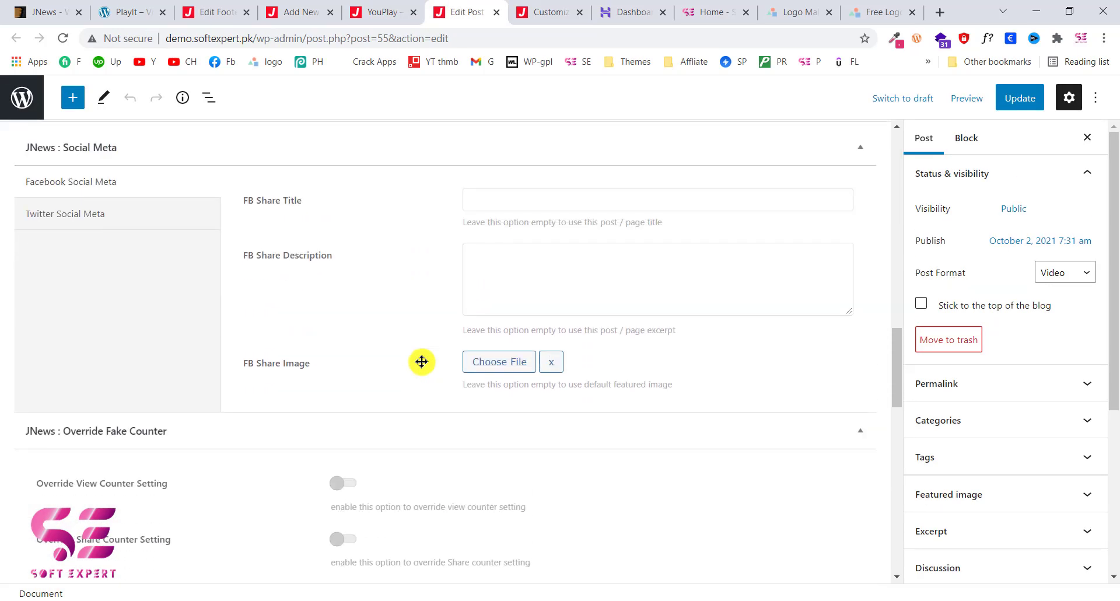
scroll(175, 391, down, 5)
scroll(175, 387, down, 6)
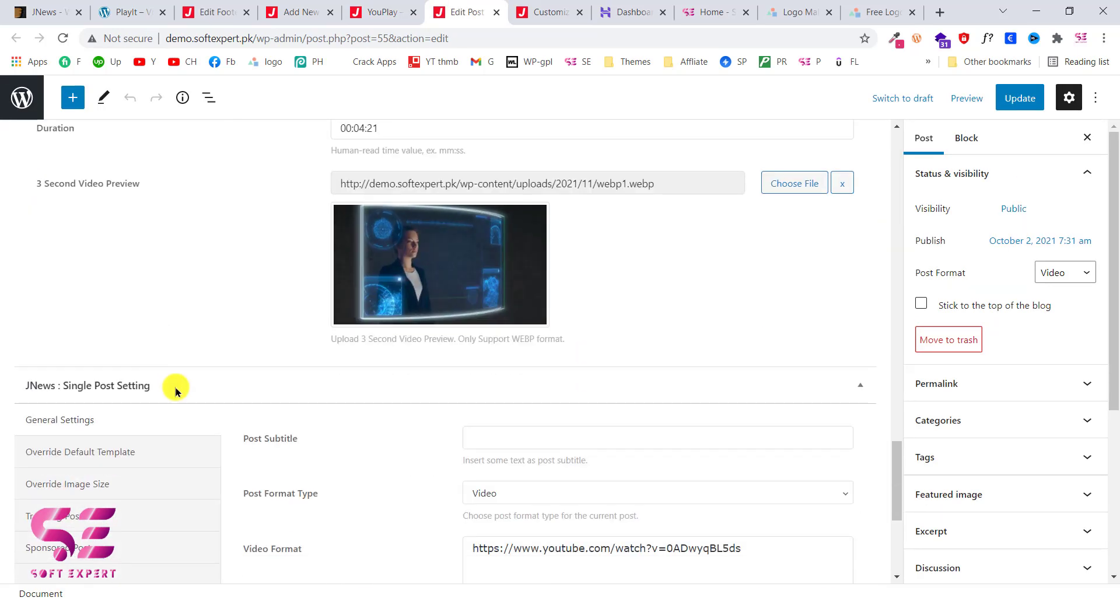
scroll(175, 388, up, 2)
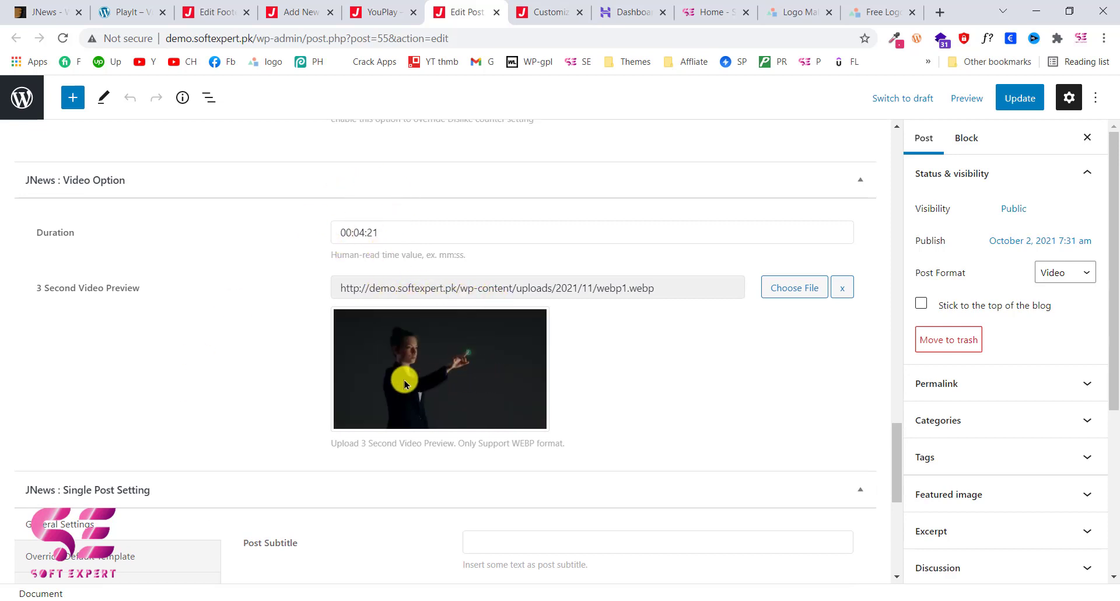
scroll(400, 380, down, 6)
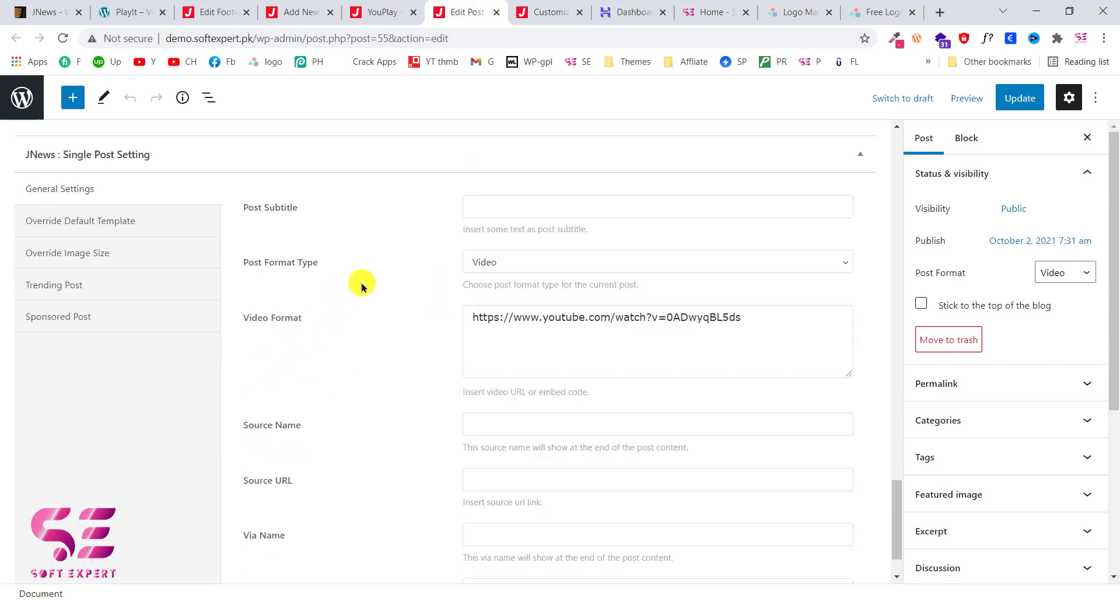
Inspect the demo post's Post Format Type choices and the video URL in its Video Format field
click(509, 260)
click(511, 263)
scroll(518, 327, down, 1)
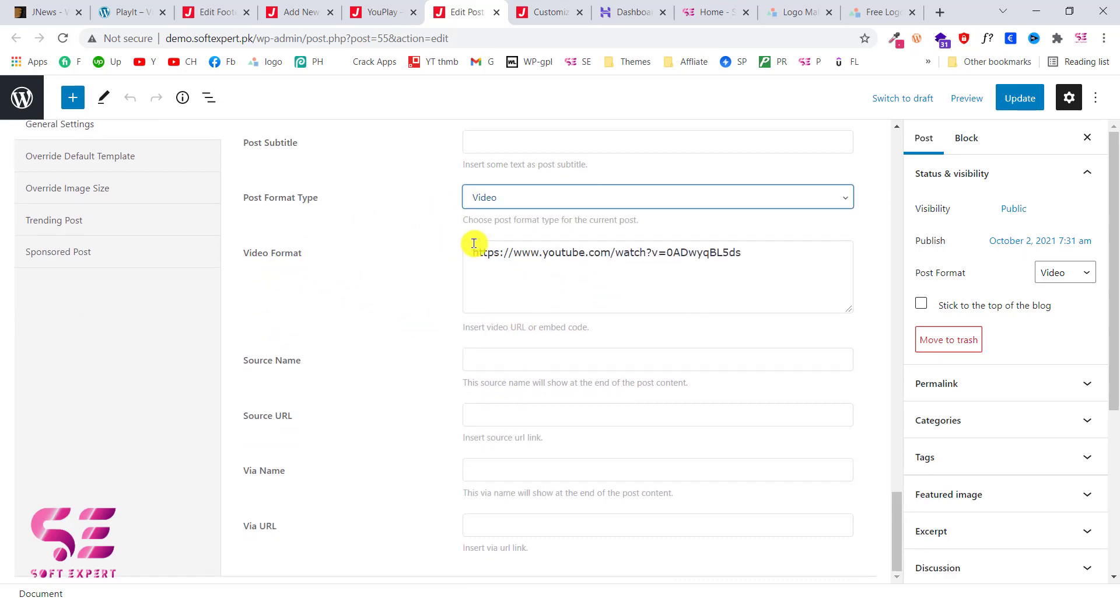
drag(471, 263, 589, 258)
click(589, 259)
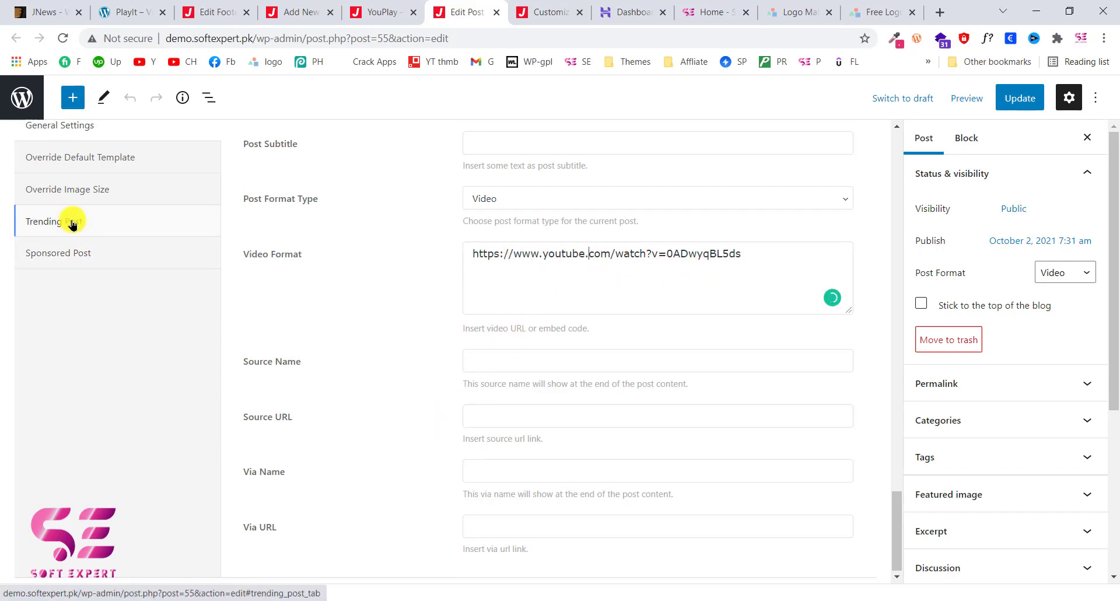
Review the demo post's Override Default Template, Override Image Size and Trending Post settings
scroll(75, 221, up, 1)
click(132, 198)
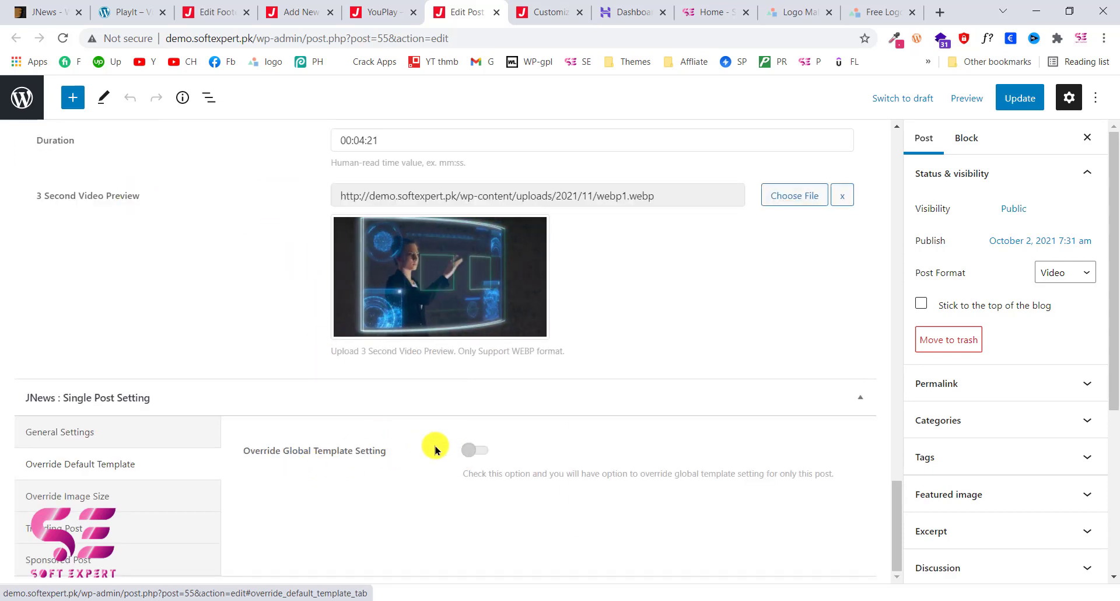
click(90, 497)
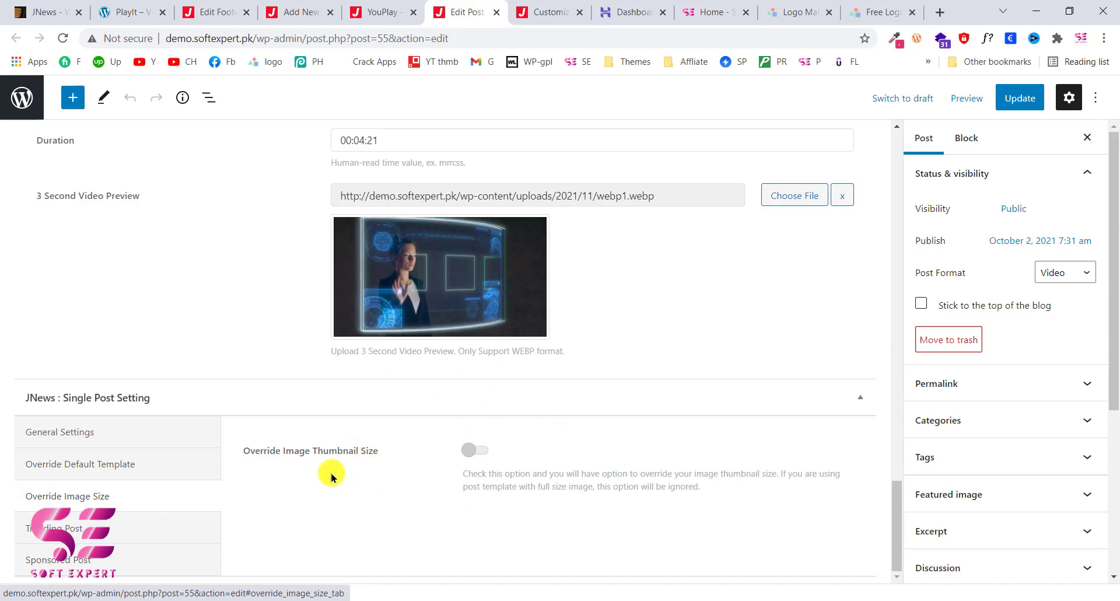
click(105, 542)
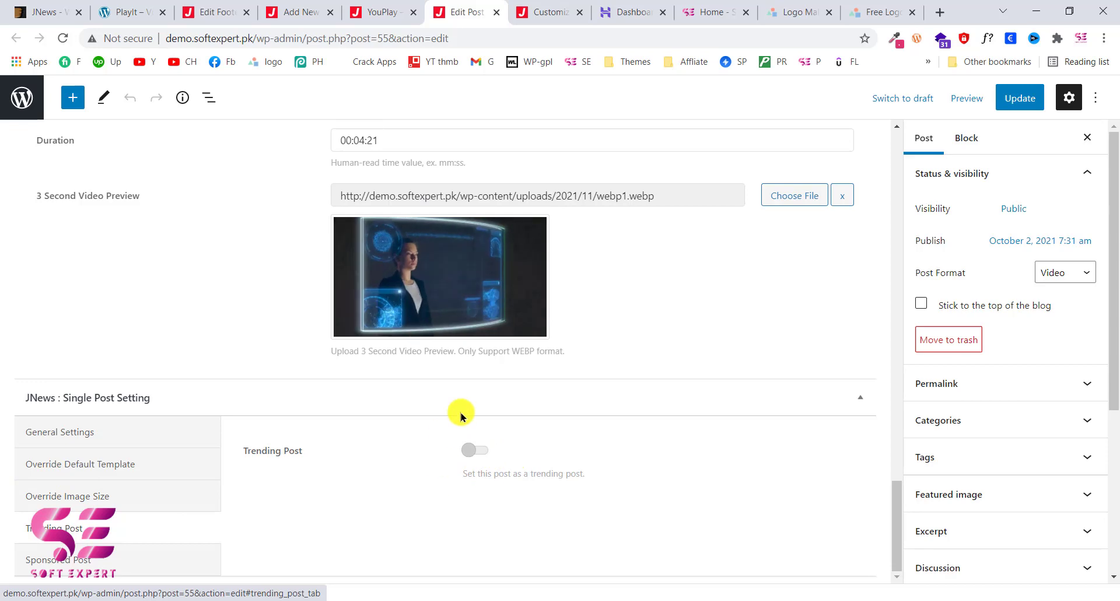
Look over the live home page's category and Breaking News sections, and view the new post's Sponsored Post setting
click(370, 11)
mouse_move(390, 216)
scroll(303, 350, down, 8)
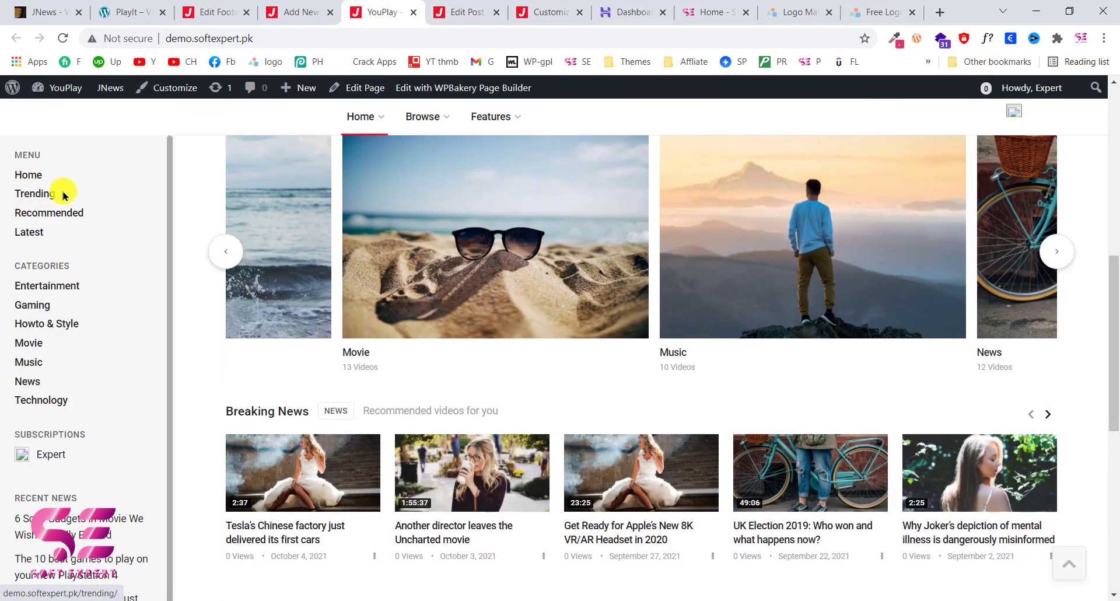
click(274, 8)
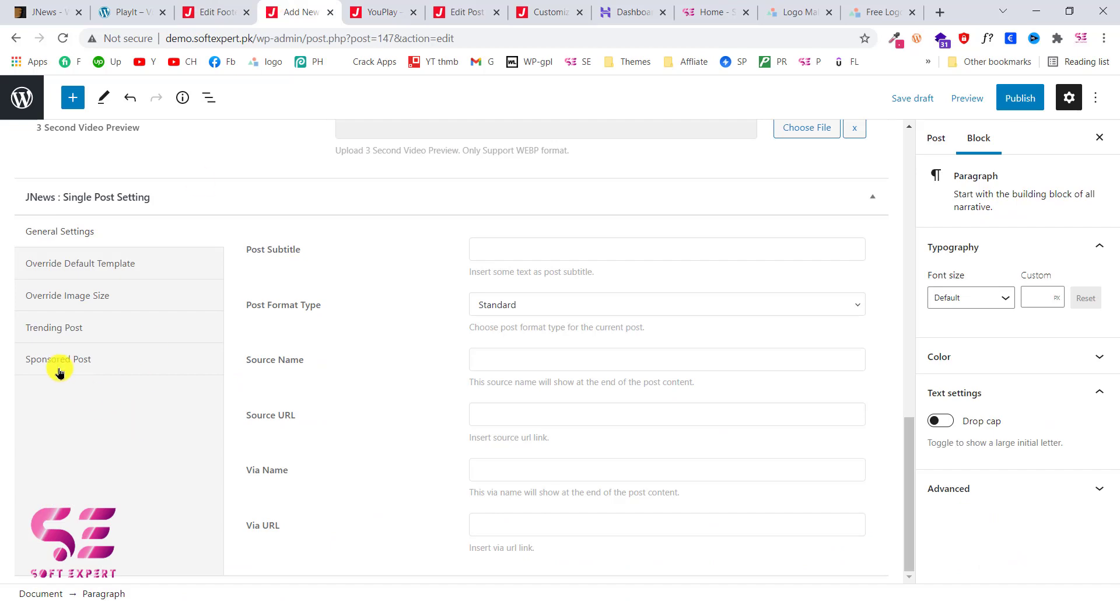
click(86, 358)
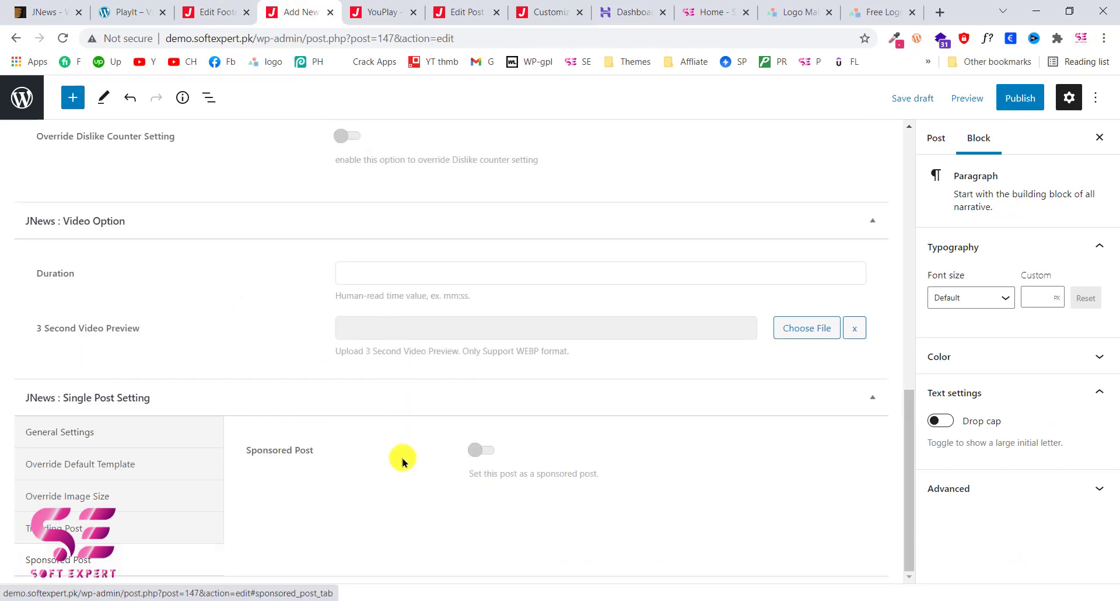
Return to the header of the live YouPlay home page and switch the site to dark mode
click(374, 5)
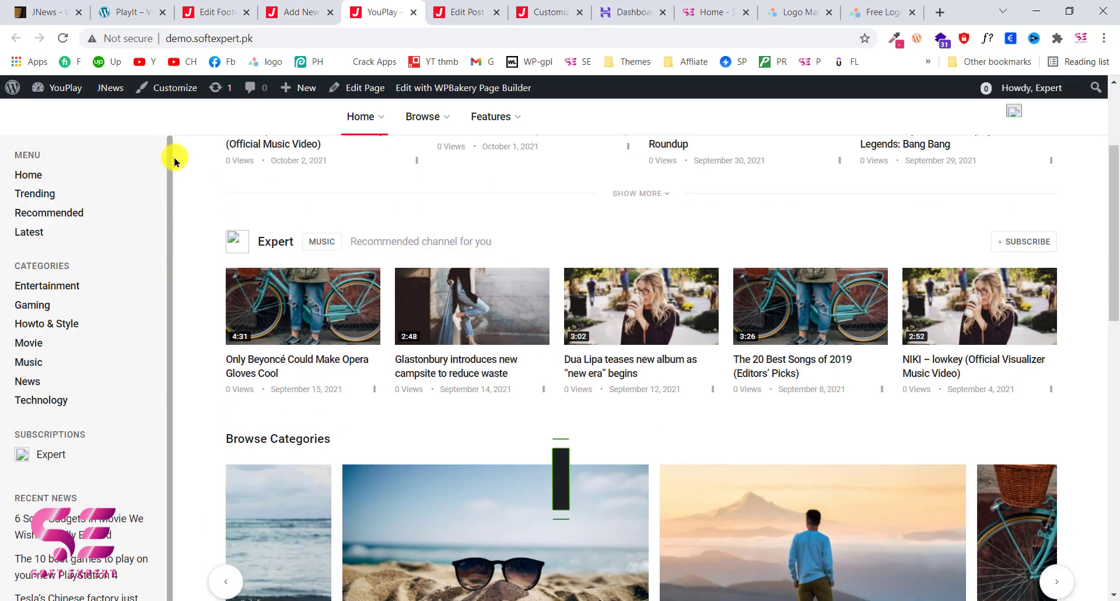
scroll(169, 155, up, 3)
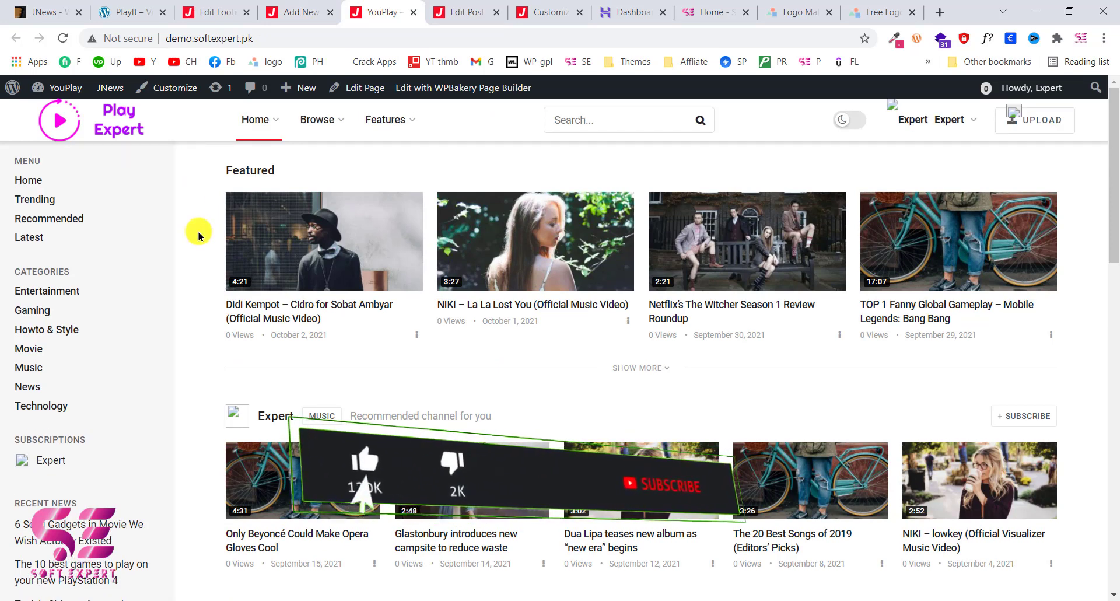
mouse_move(255, 120)
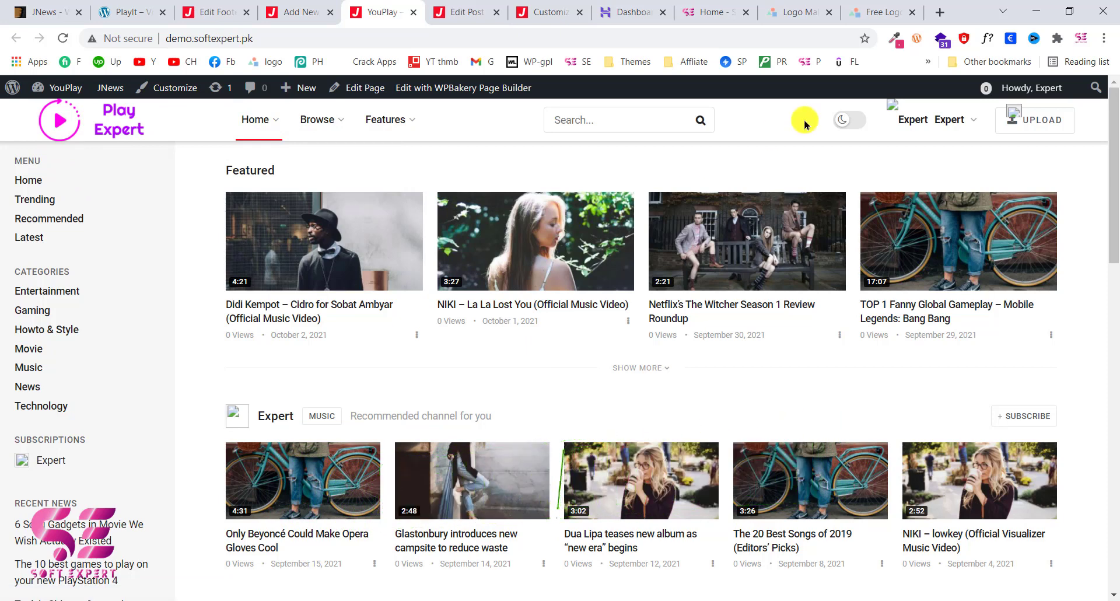
click(849, 123)
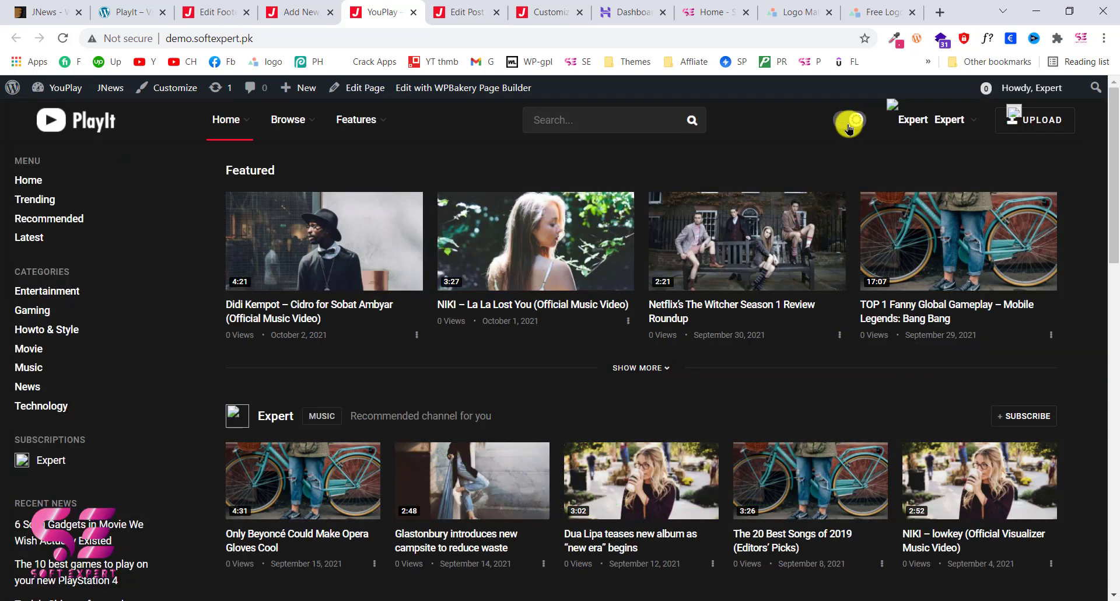